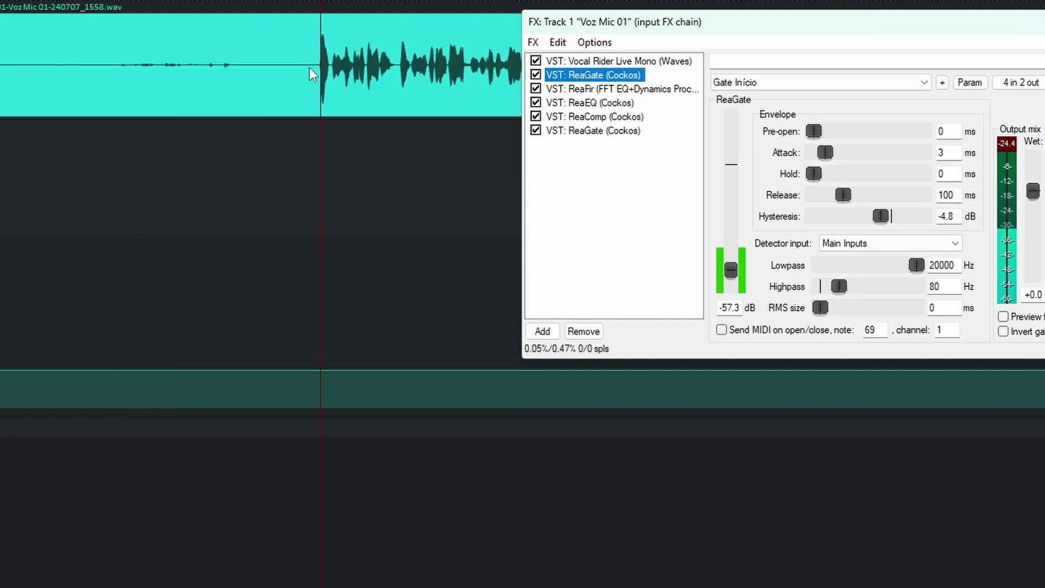
Examine the Voz Mic 01 input effects in order: the first ReaGate, ReaFir, ReaEQ, ReaComp and the final ReaGate.
left_click(310, 86)
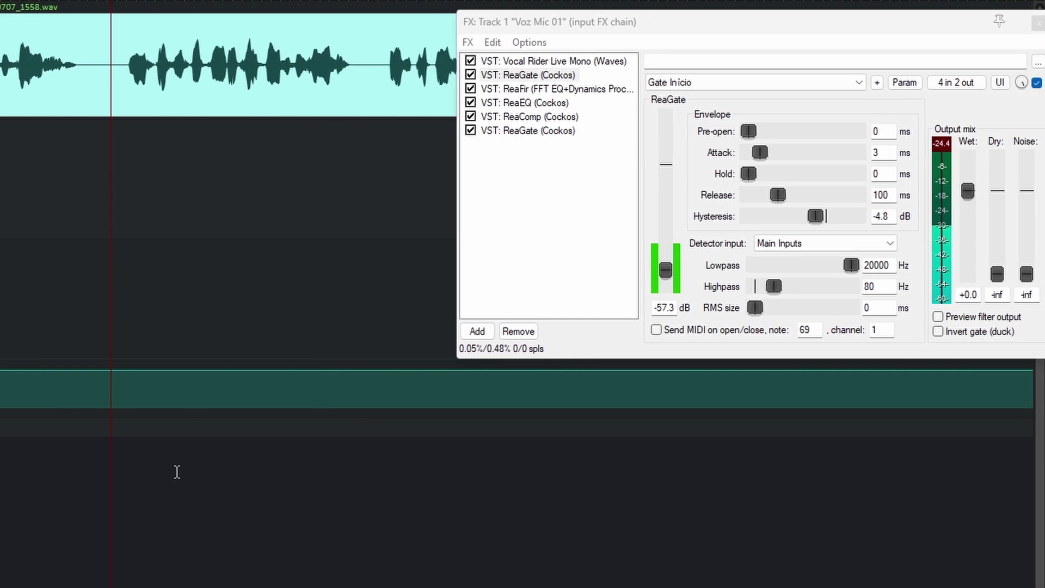
left_click(493, 90)
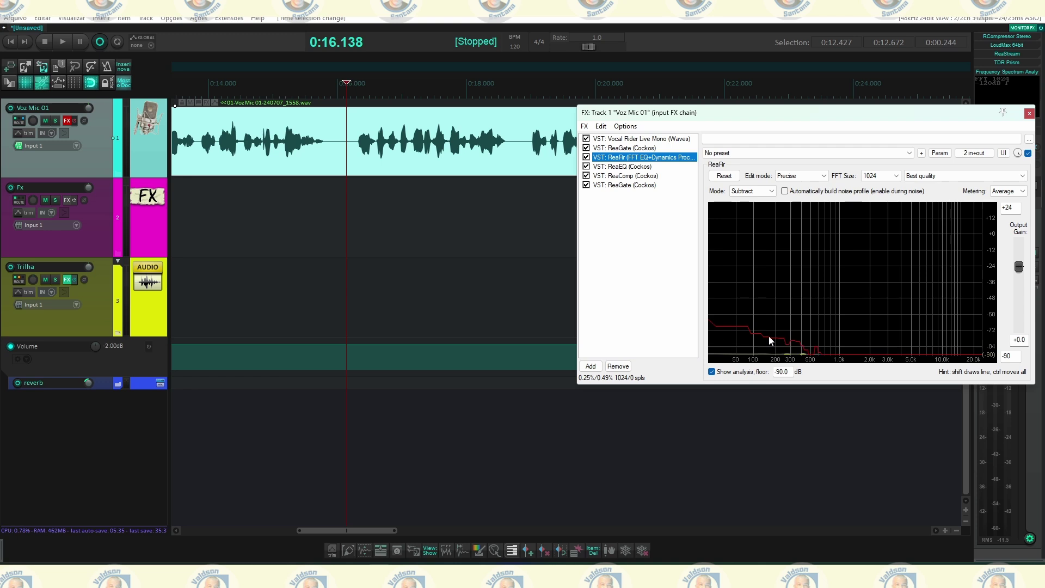
mouse_move(748, 334)
left_mouse_down()
mouse_move(713, 325)
mouse_move(762, 337)
left_mouse_up()
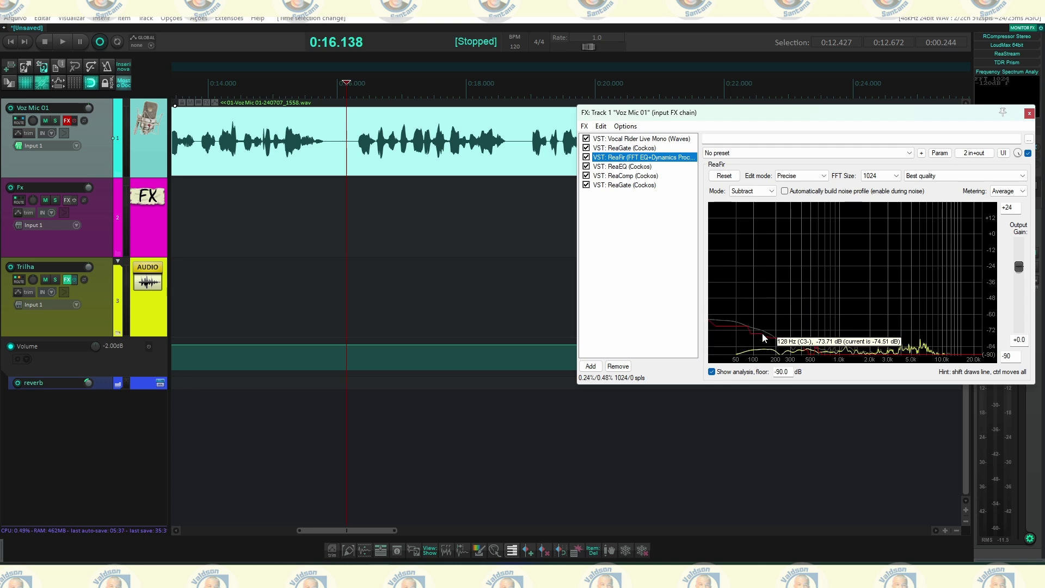
key("Down")
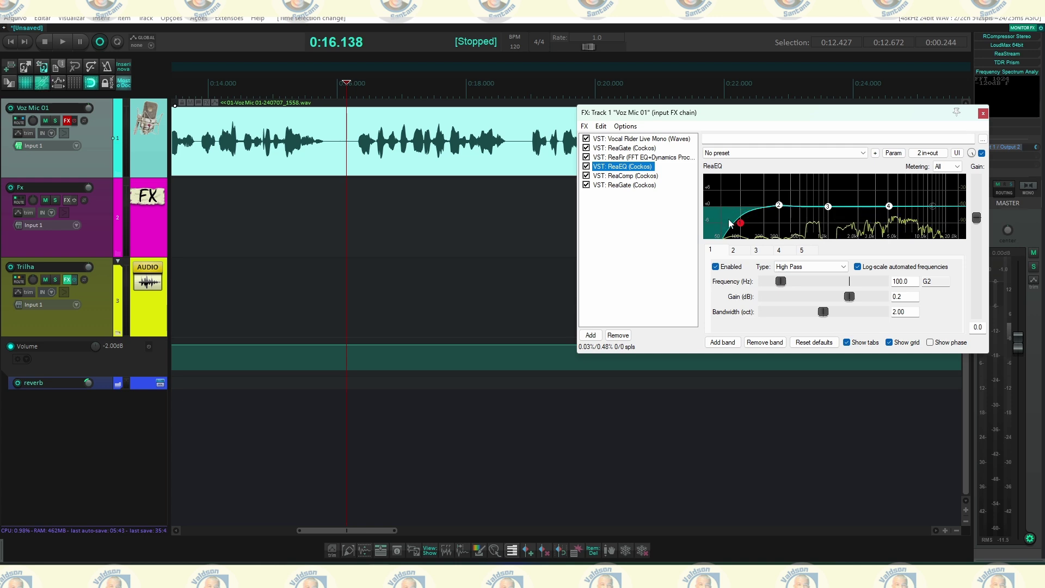
left_click(633, 176)
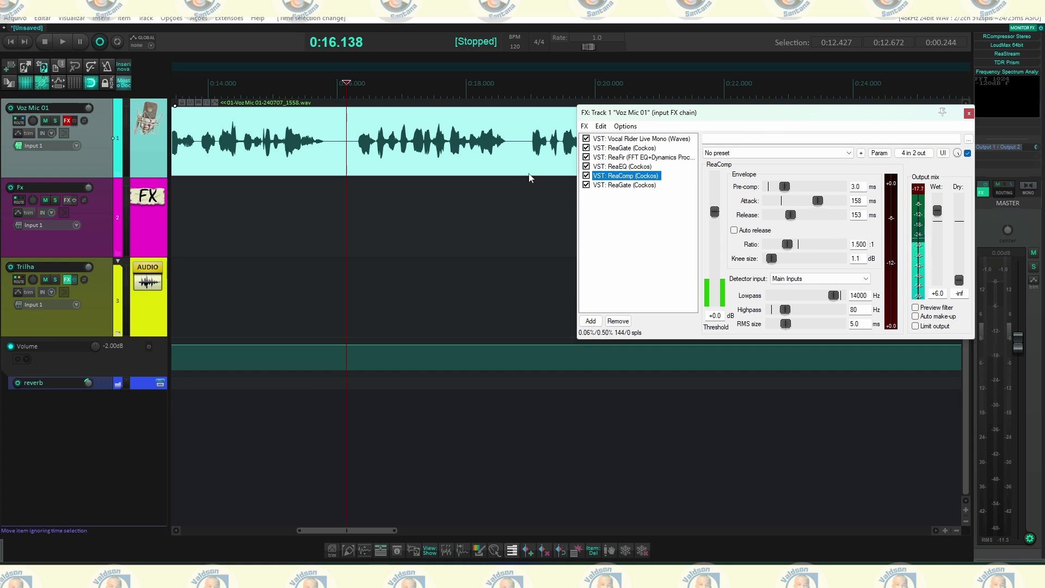
left_click(625, 186)
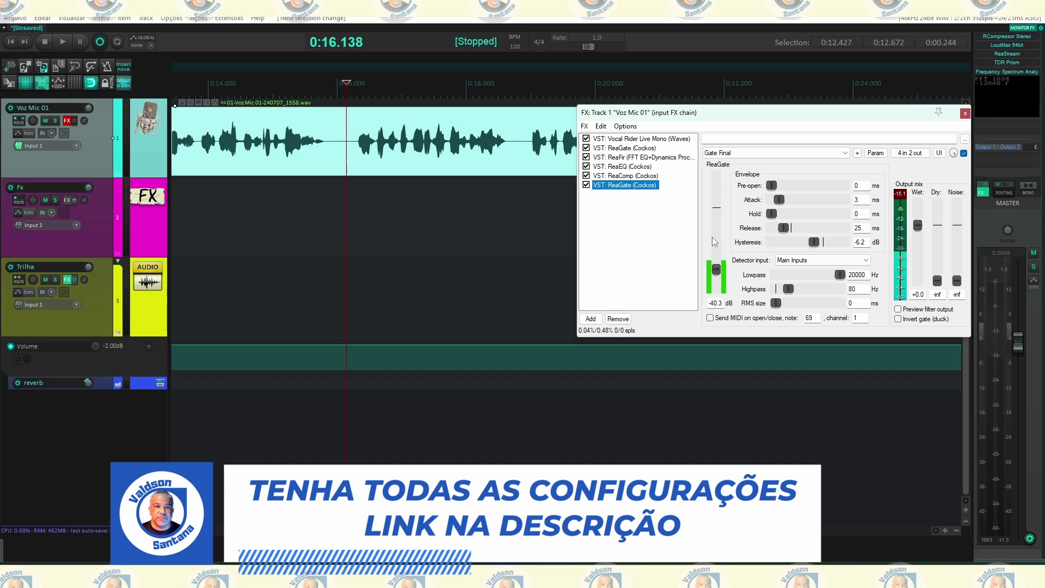
Review the input chain again from Vocal Rider Live Mono through the Cockos plug-ins, and close the input FX window.
left_click(658, 139)
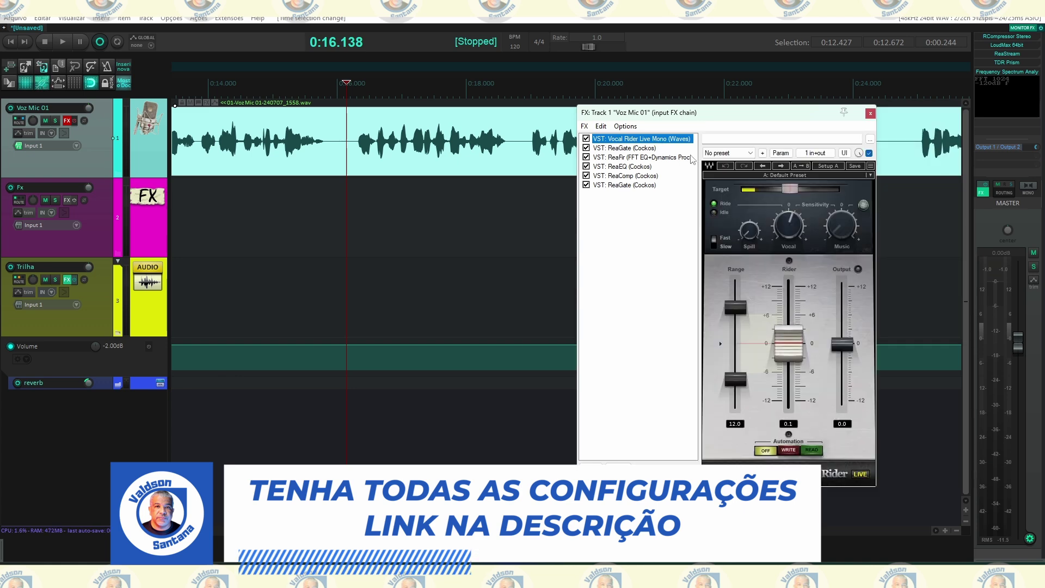
left_click(632, 158)
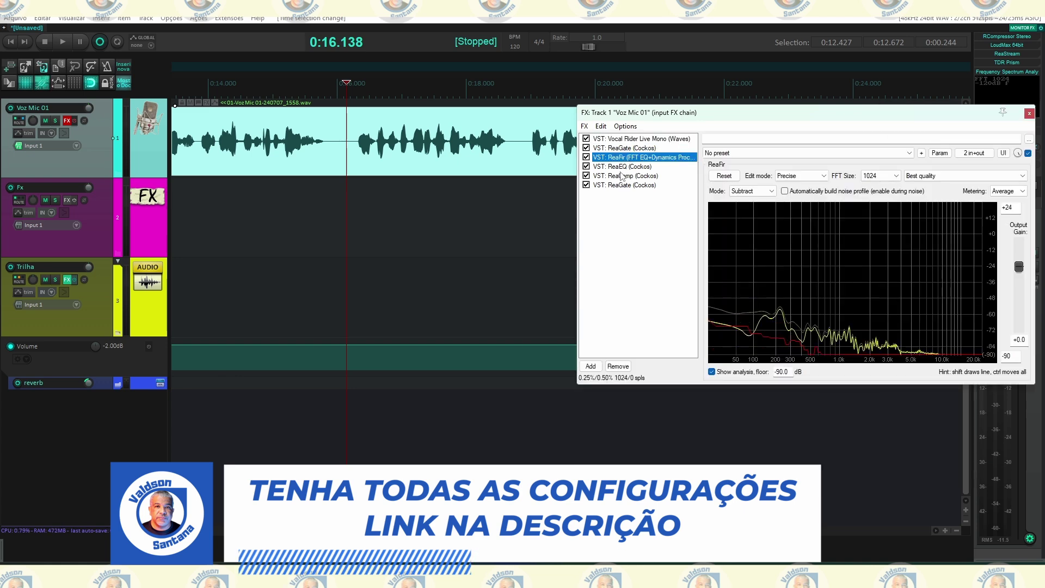
left_click(622, 175)
left_click(622, 184)
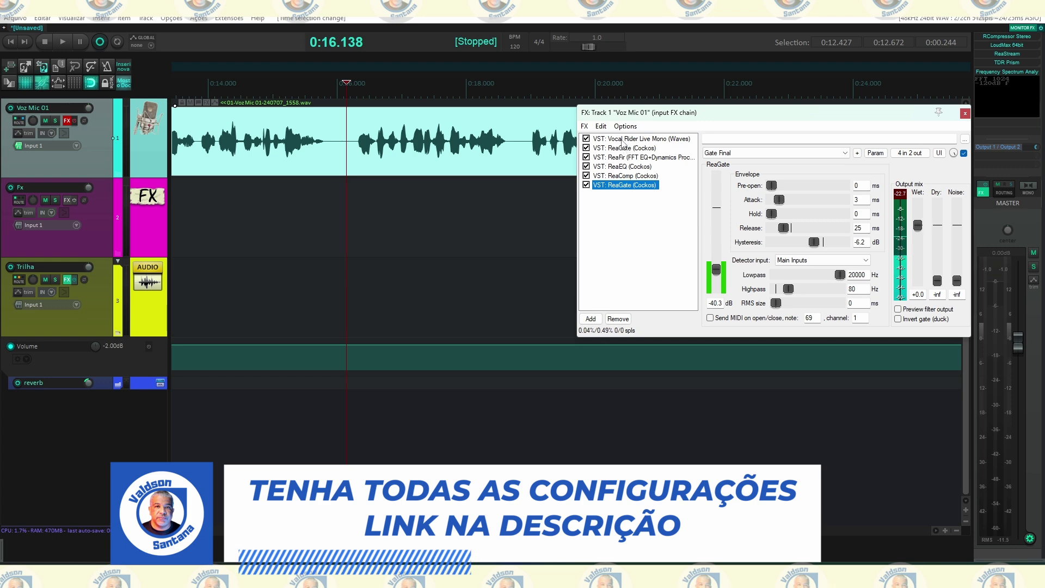
left_click(622, 138)
left_click(622, 166)
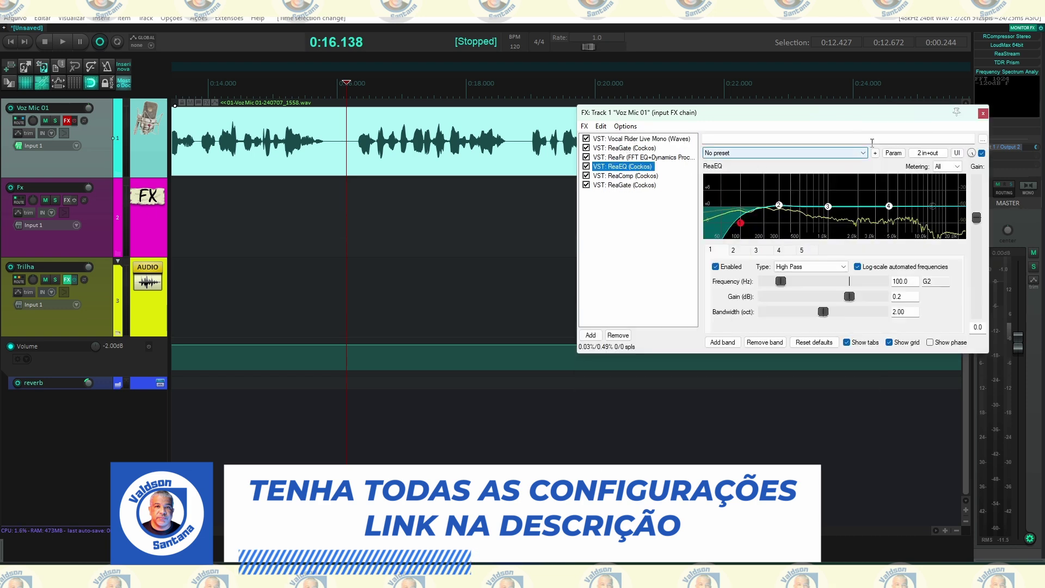
left_click(983, 113)
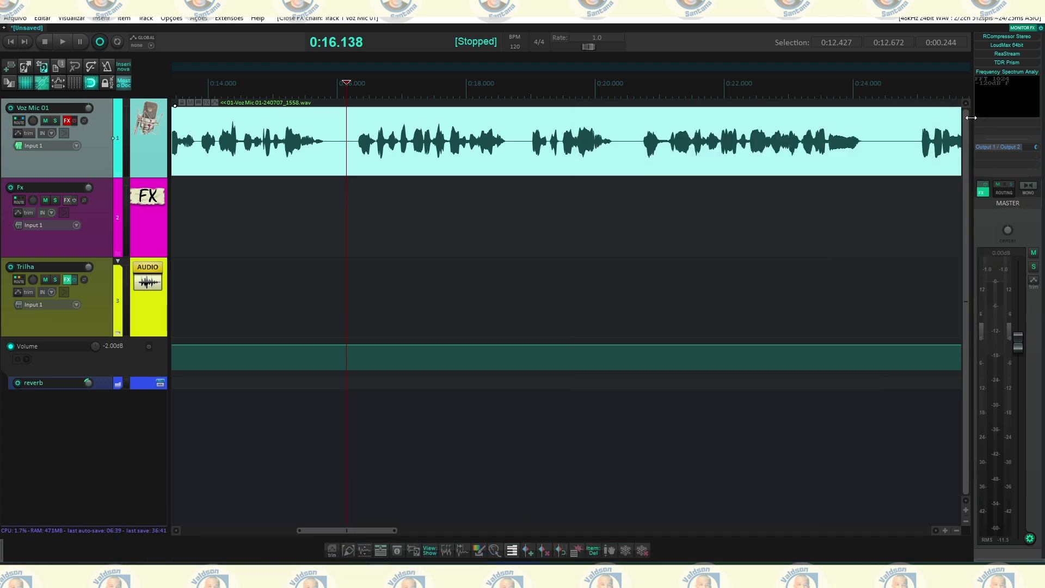
Switch the Voz Mic 01 track effects on and bypass them again.
mouse_move(68, 122)
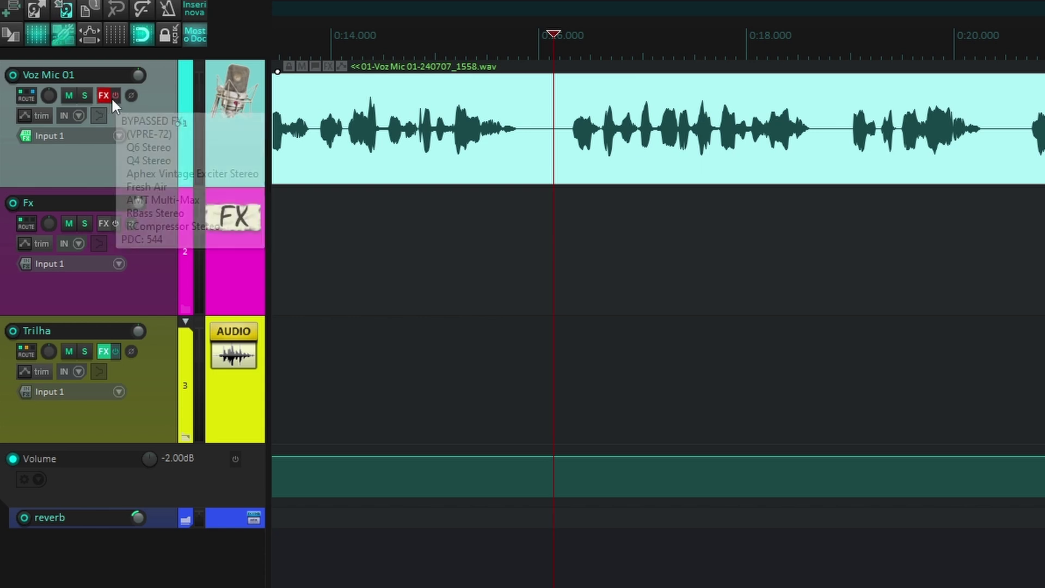
left_click(116, 96)
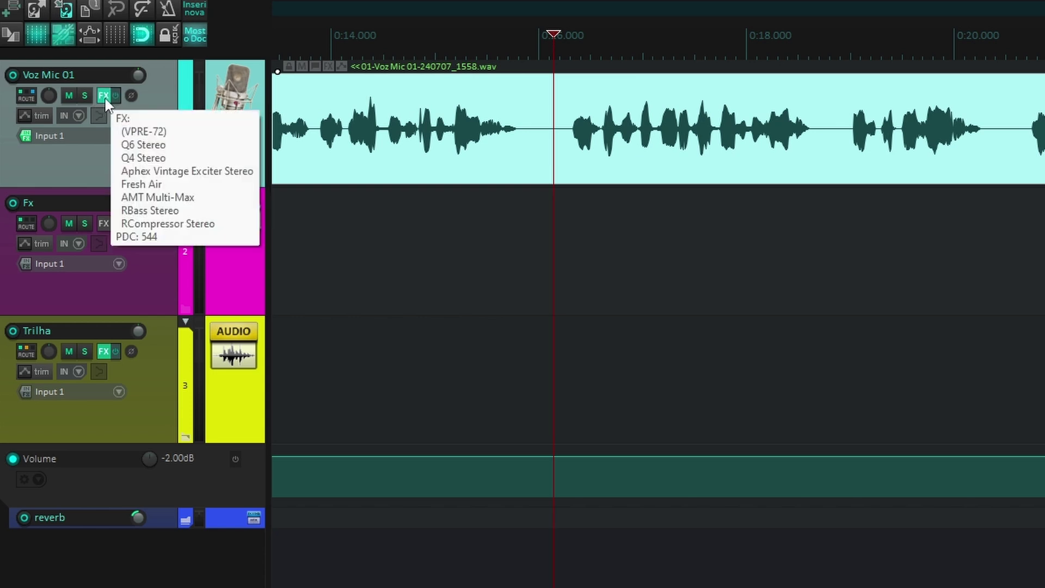
left_click(113, 96)
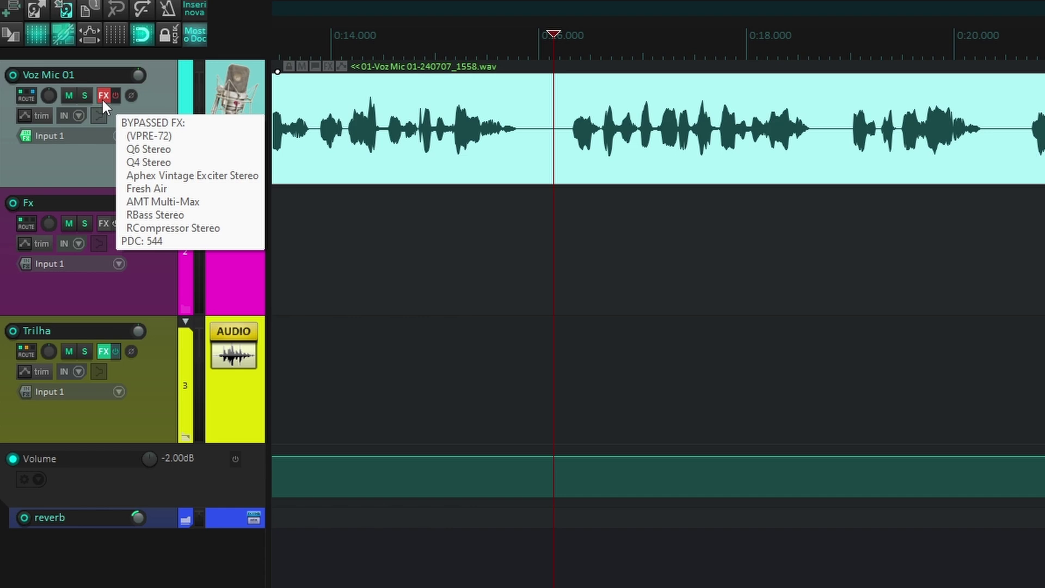
Open the Voz Mic 01 track FX chain and examine the VPRE-72, Q6, Q4 and Aphex Vintage Exciter settings.
left_click(103, 97)
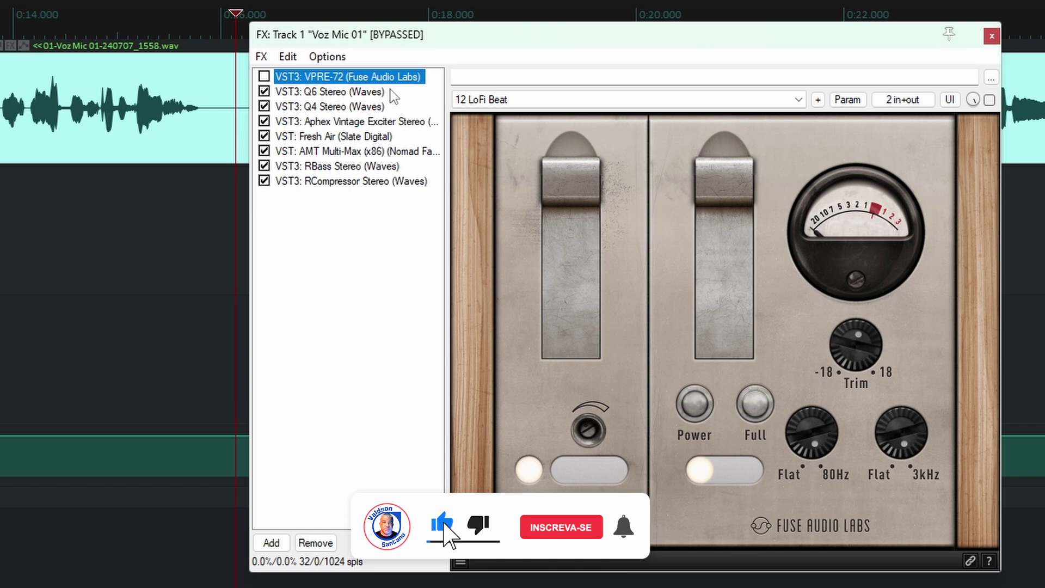
left_click(265, 76)
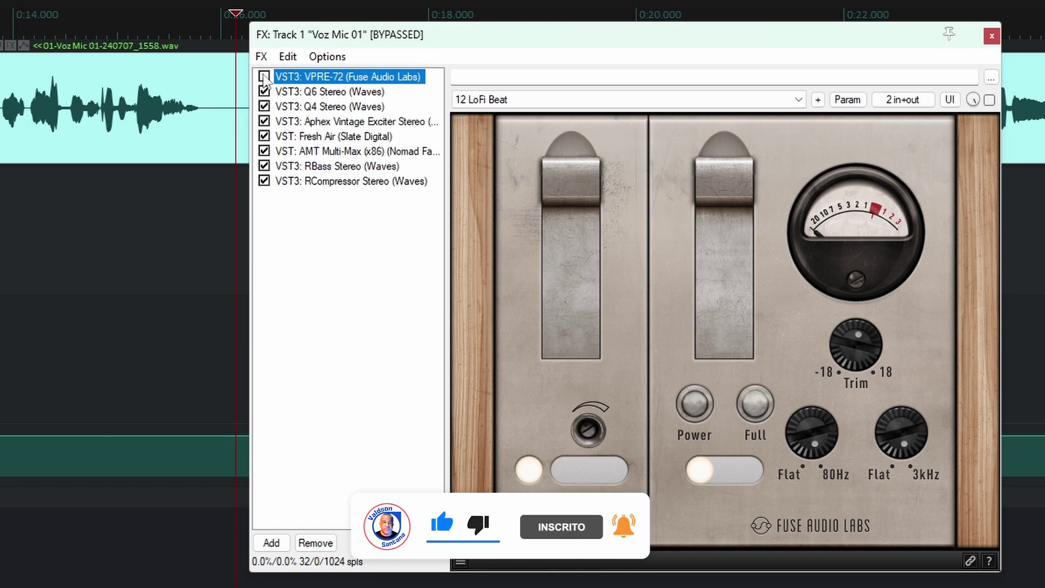
left_click(326, 93)
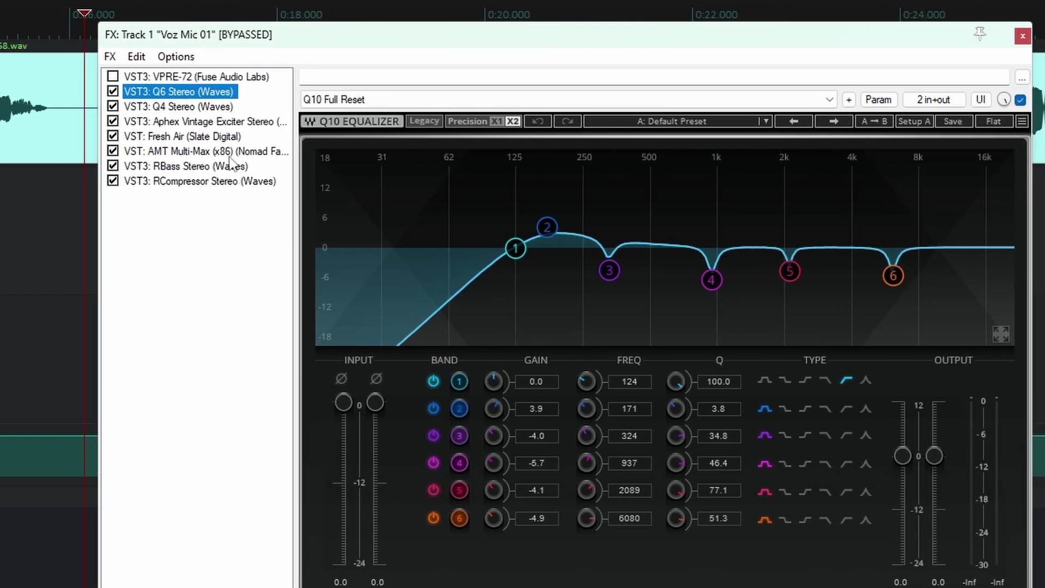
left_click(193, 107)
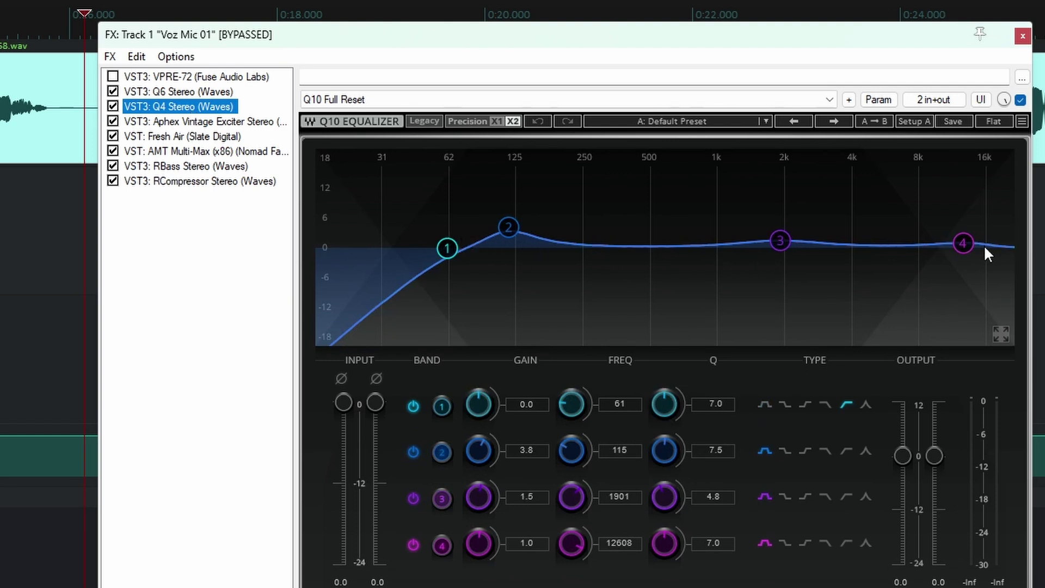
left_click(224, 122)
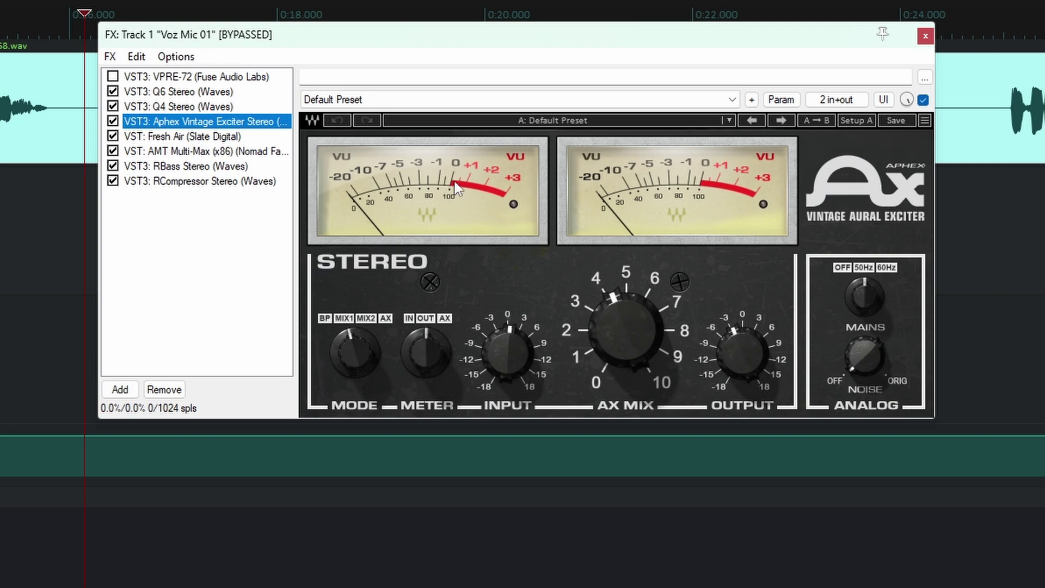
Examine the Fresh Air, AMT Multi-Max, RBass and RCompressor settings, and close the track FX chain.
left_click(177, 137)
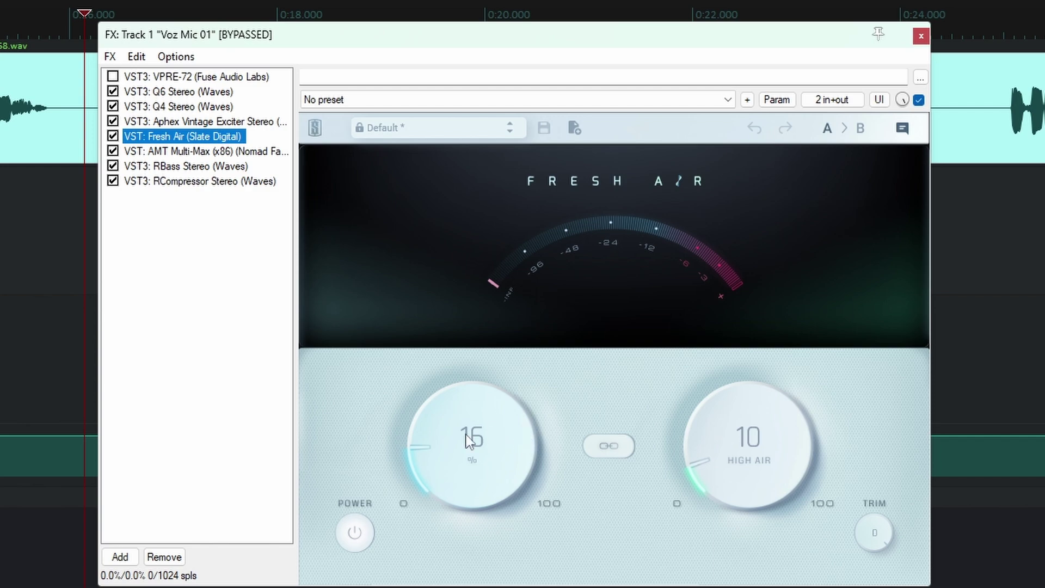
left_click(212, 153)
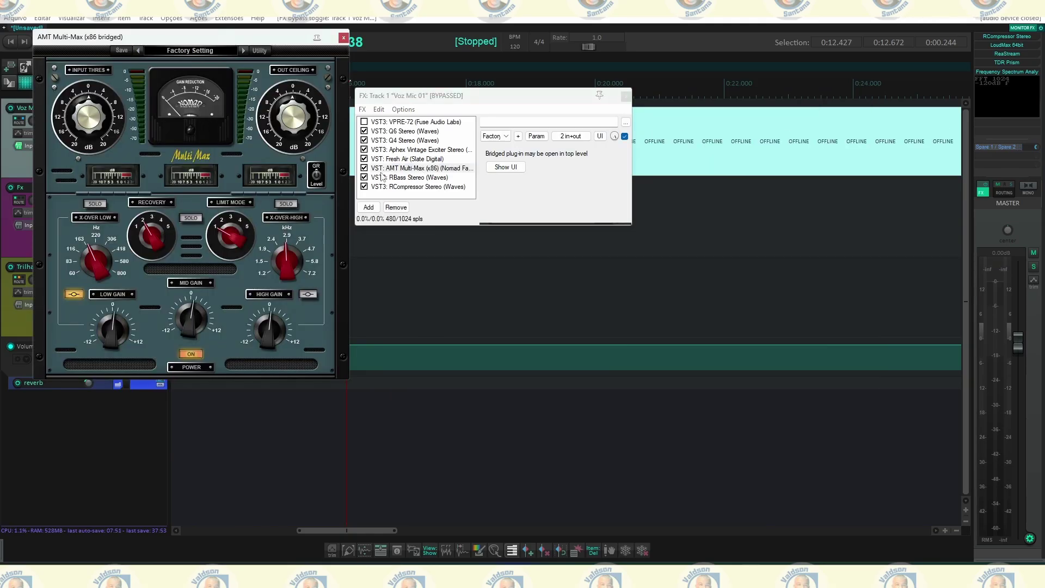
left_click(395, 178)
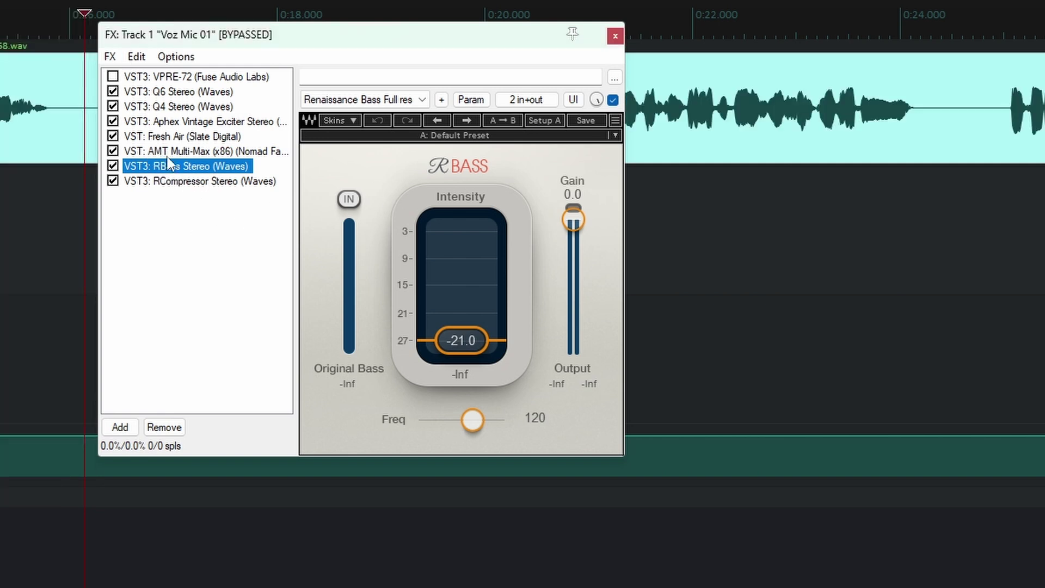
left_click(166, 182)
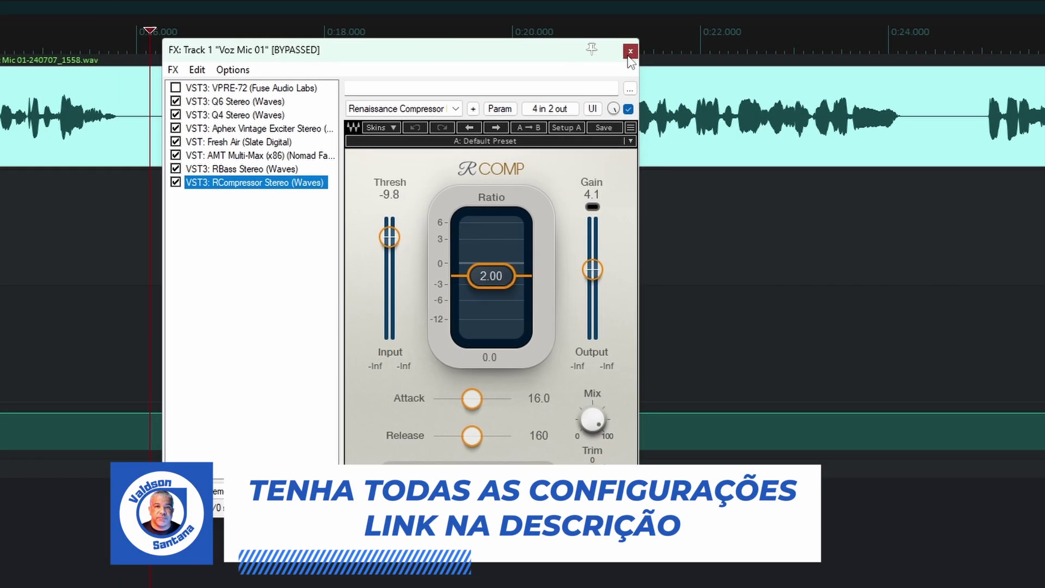
left_click(615, 35)
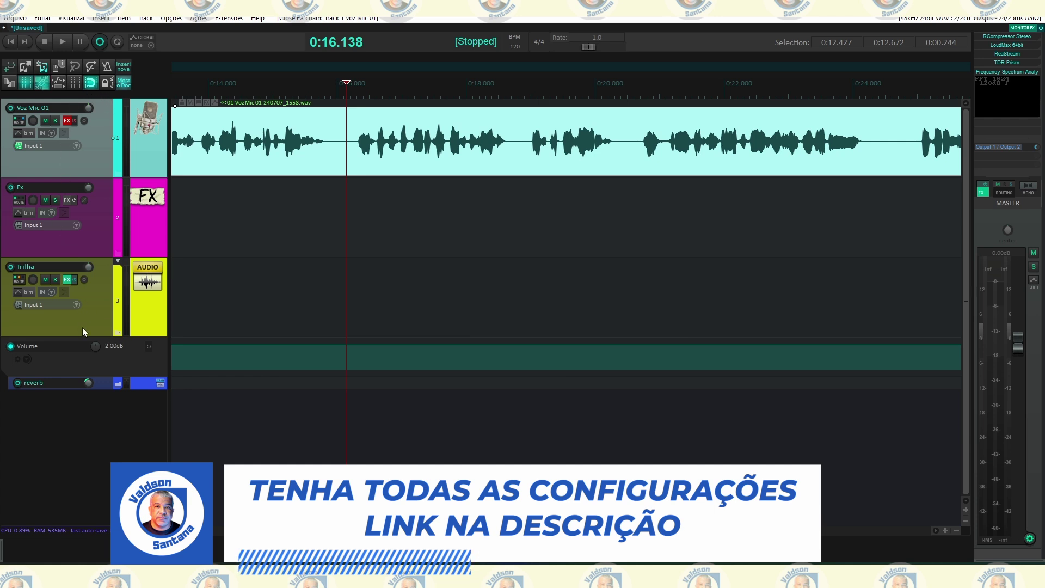
left_click(21, 146)
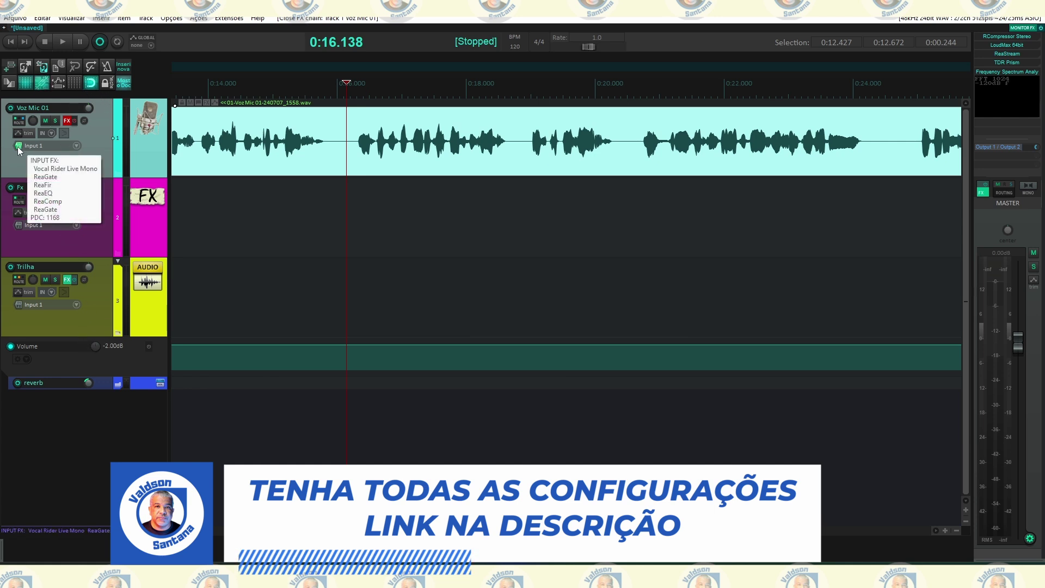
left_click(61, 123)
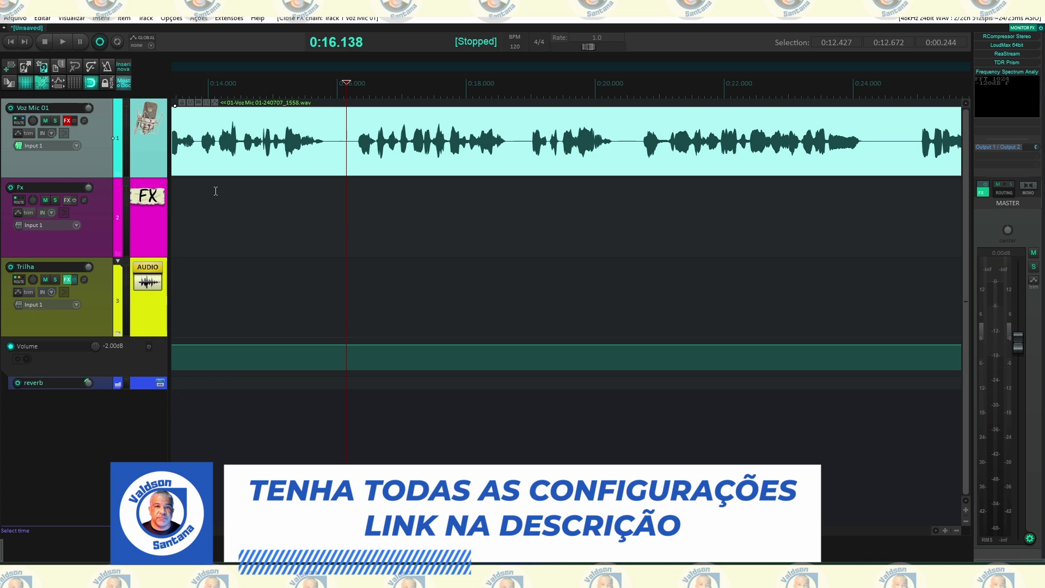
Play the voice recording briefly from the start of the speech at about 0:08.310.
left_click(216, 173)
scroll(232, 176, "down", 4)
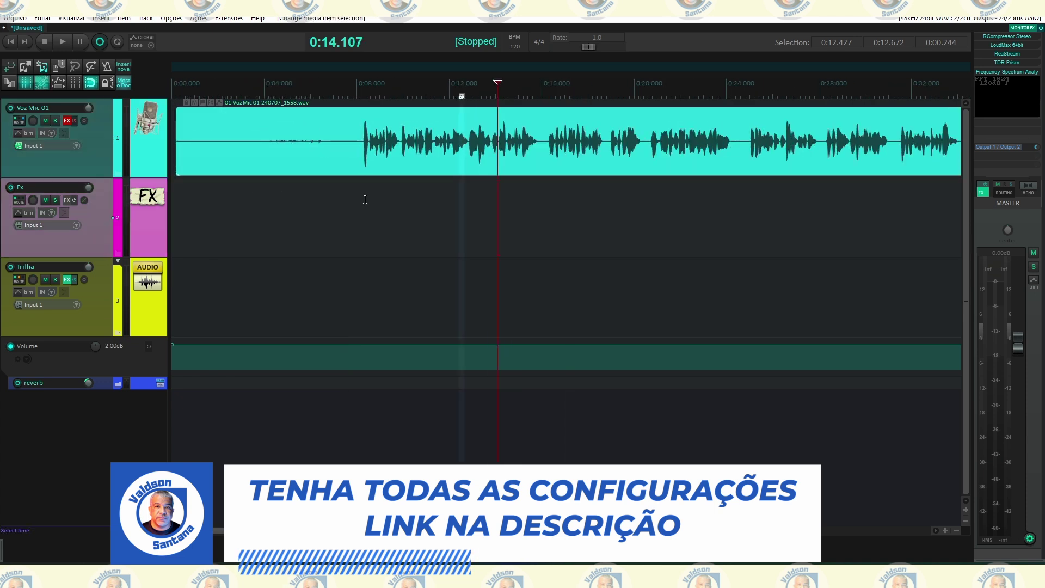
left_click(368, 182)
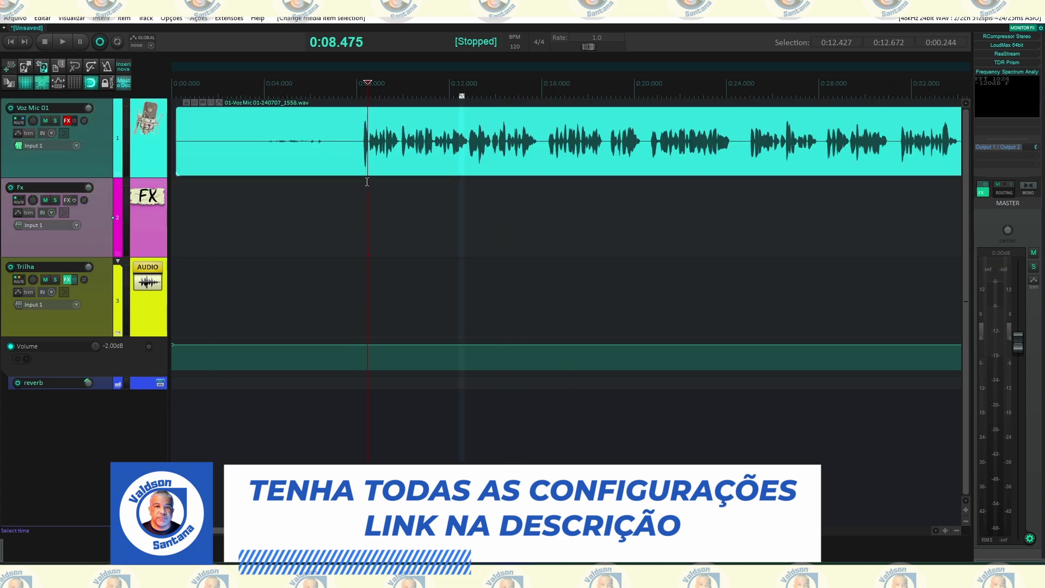
left_click(364, 183)
key("space")
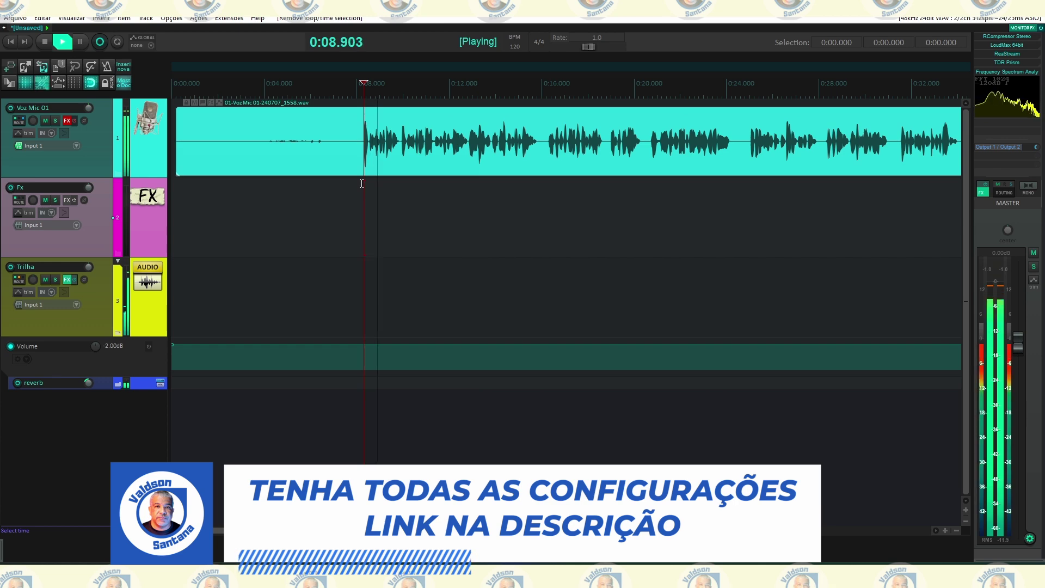
key("space")
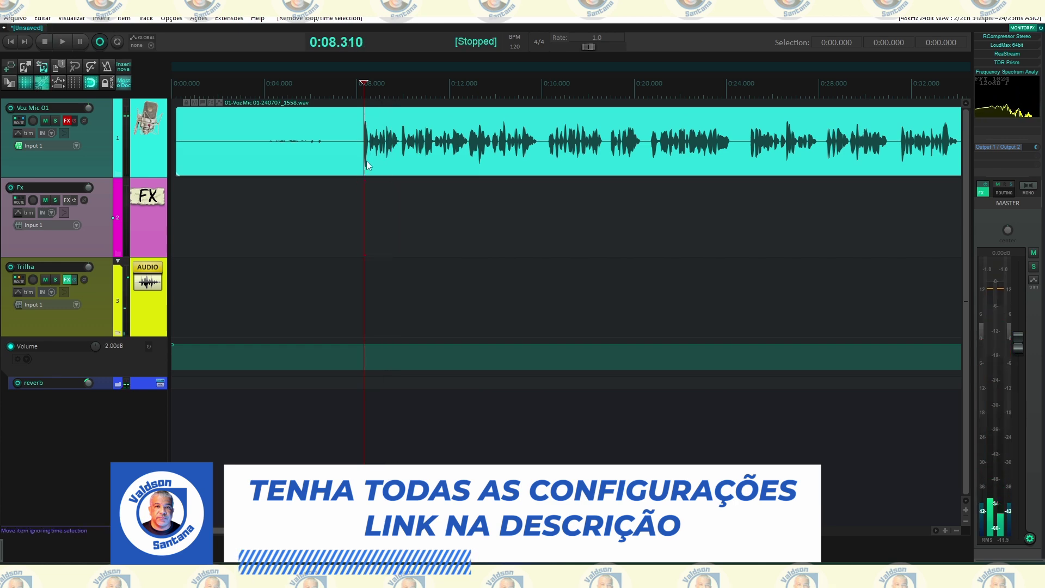
Try auto trim/split on the whole voice item with a -35 dB threshold in "Split and remove silent areas" mode, and undo it.
scroll(367, 160, "down", 2)
scroll(370, 159, "down", 1)
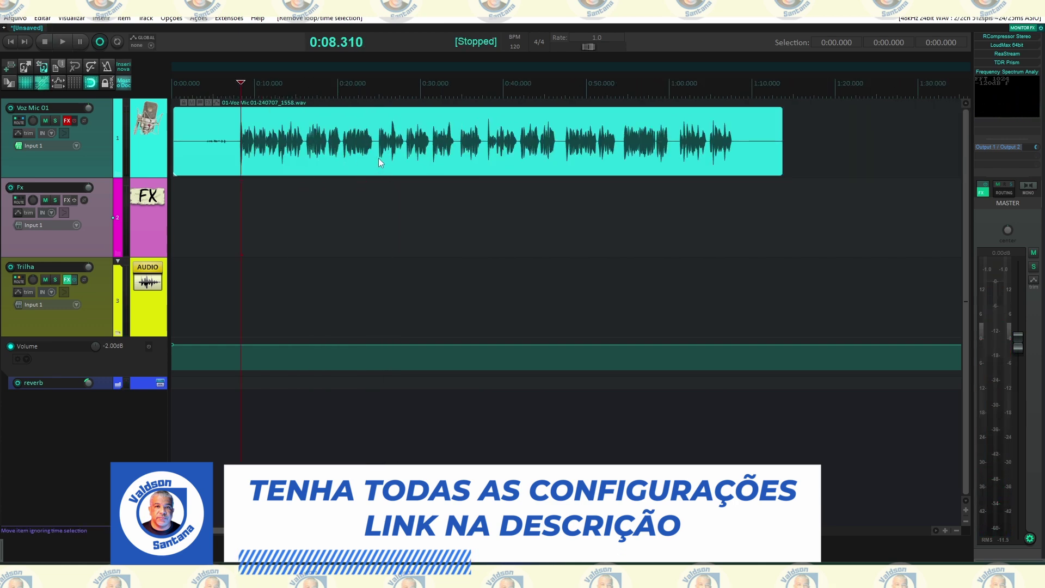
left_click(378, 158)
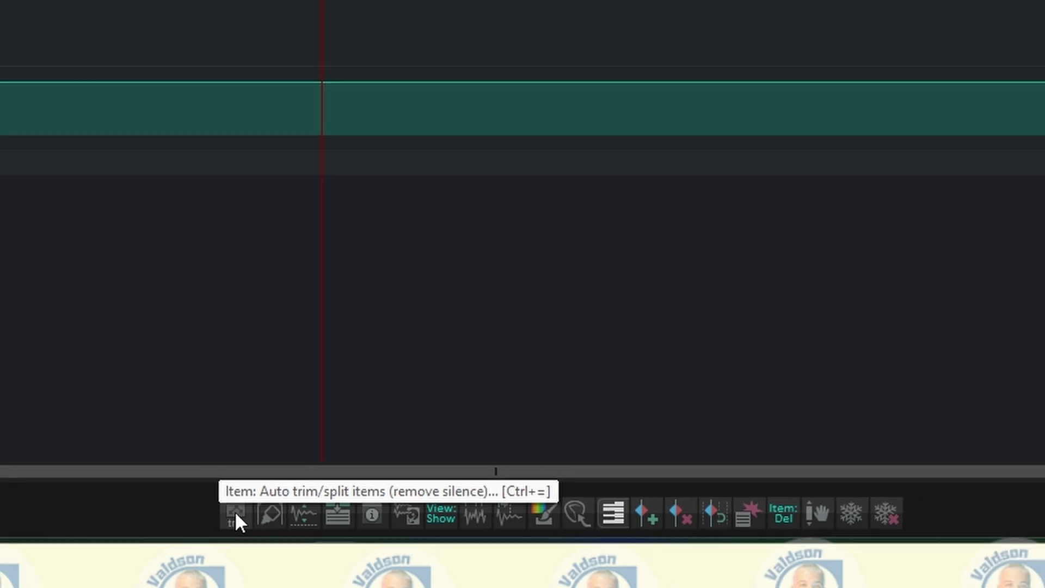
left_click(214, 506)
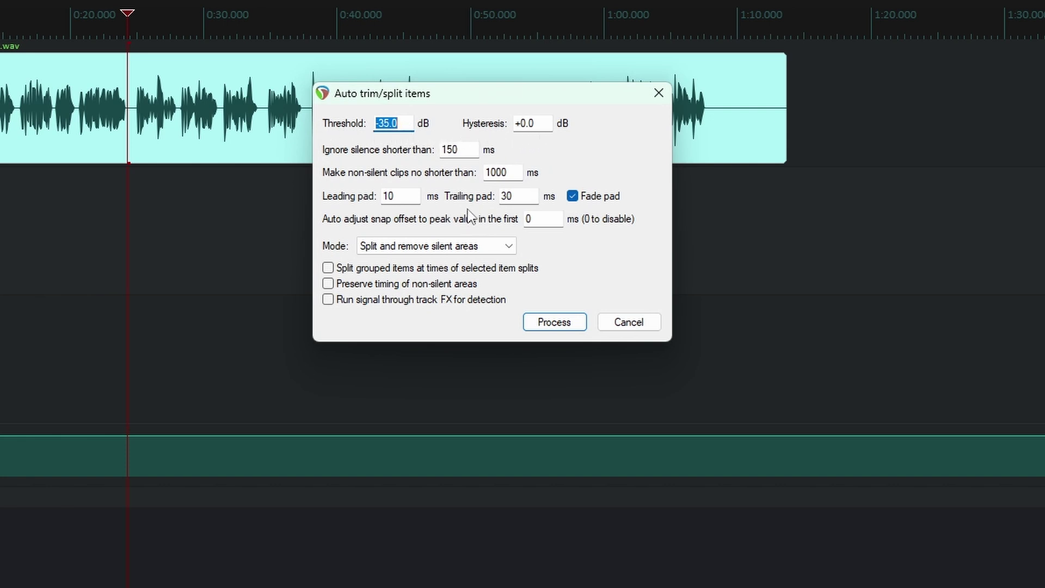
left_click(553, 321)
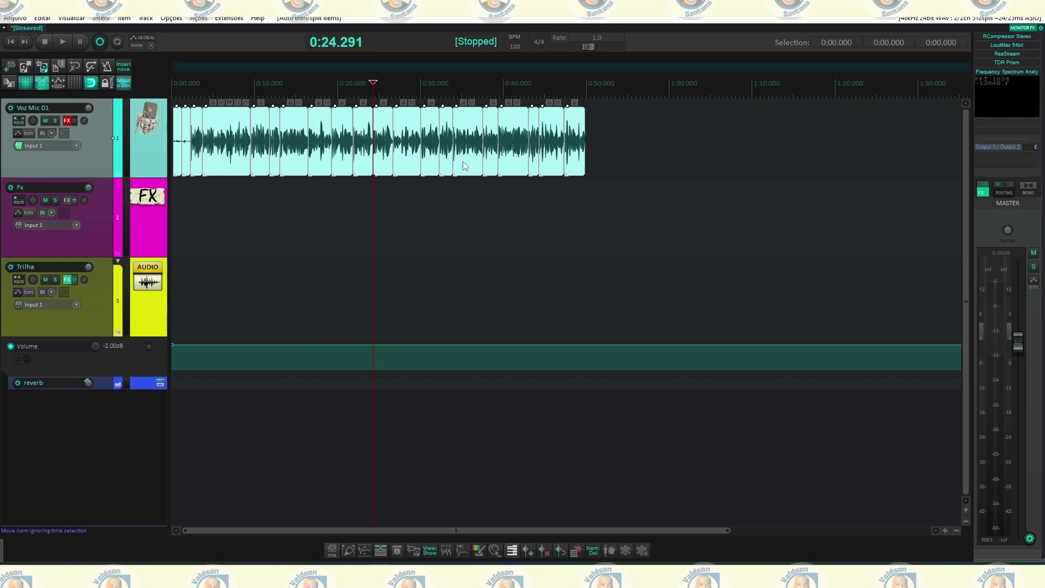
key("ctrl+z")
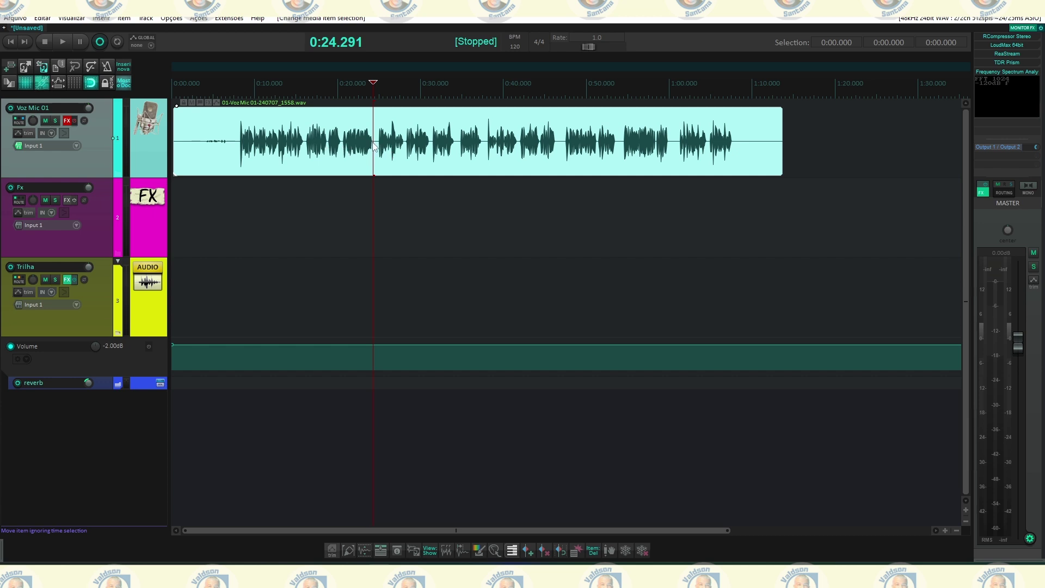
Auto trim/split the whole voice item in "Split and remove silent areas" mode with a -35 dB threshold.
scroll(434, 151, "up", 3)
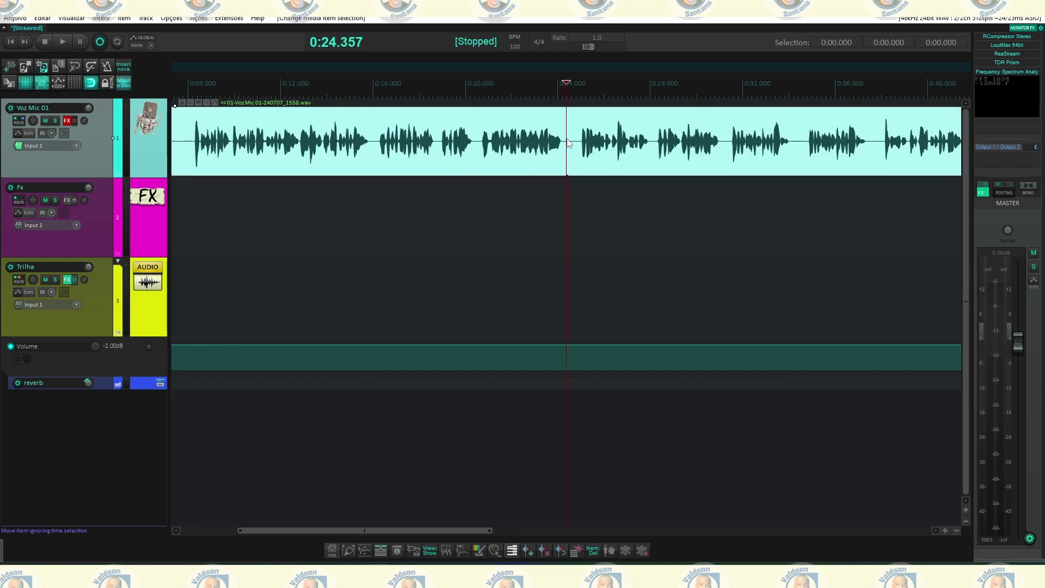
left_click(331, 549)
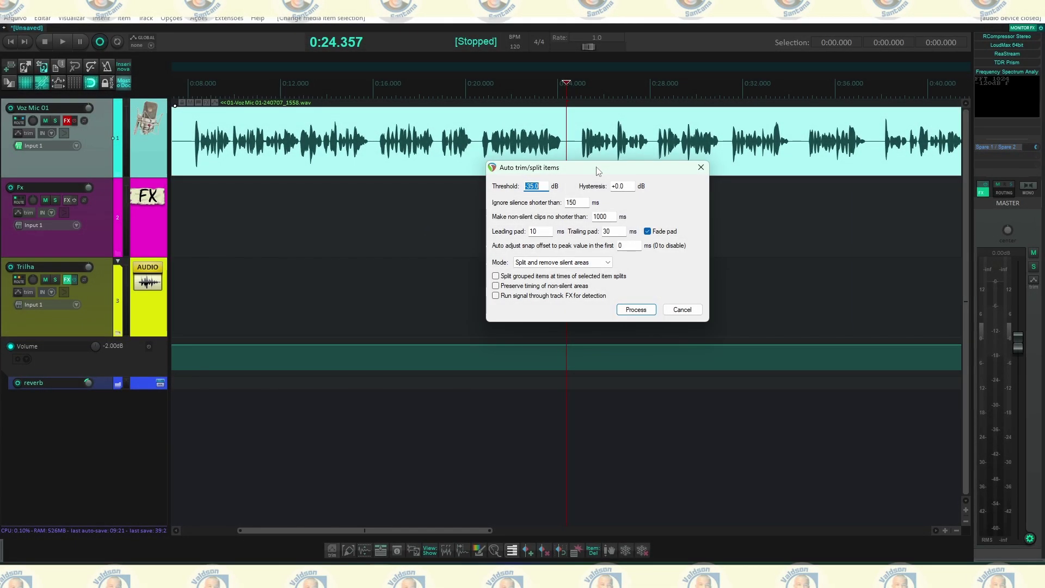
left_click(641, 314)
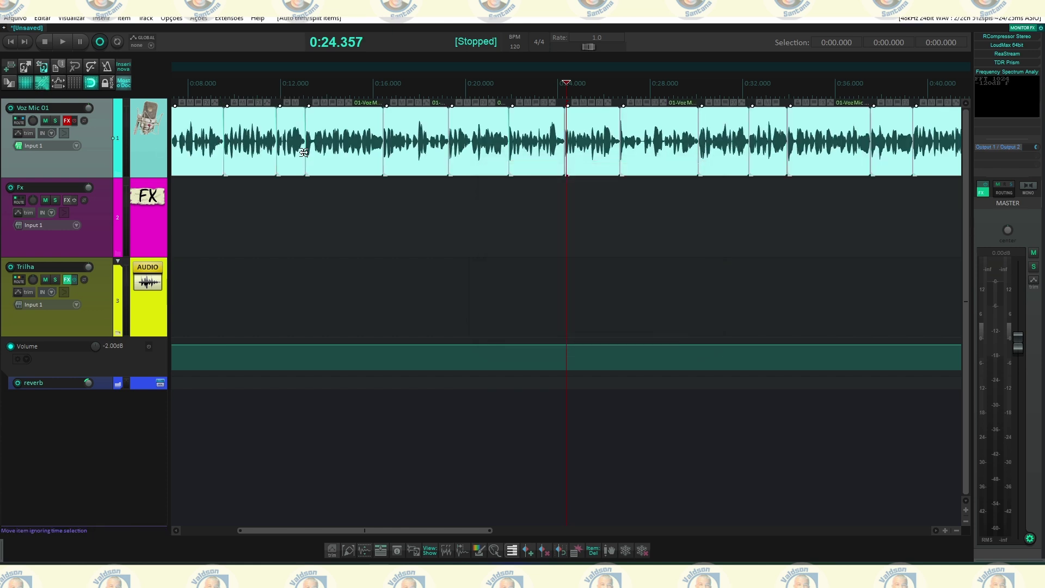
scroll(304, 153, "down", 3)
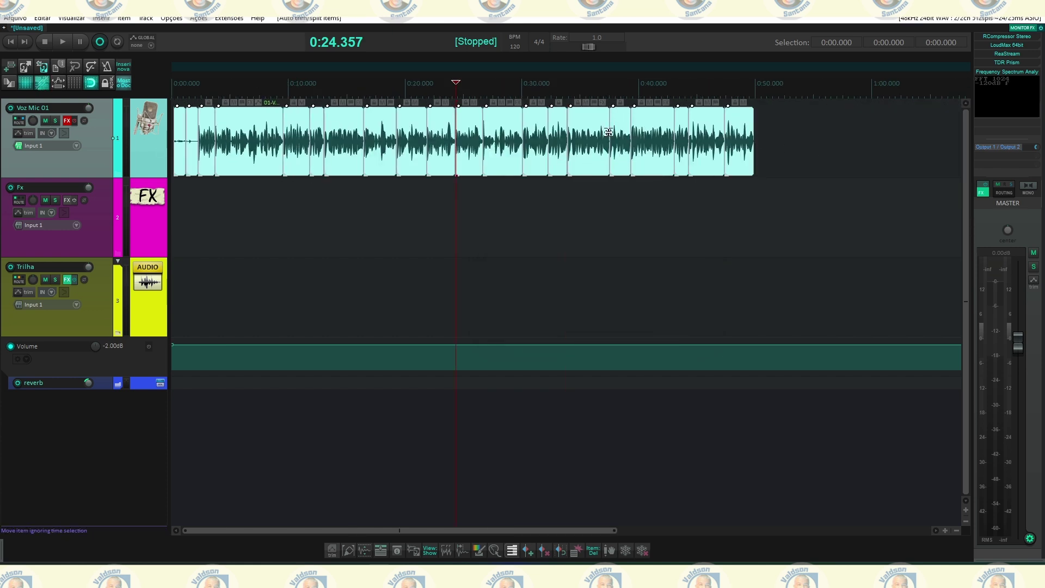
Play the start of the voice track from 0:00.211 and delete the two nearly silent clips before the speech.
left_click(184, 183)
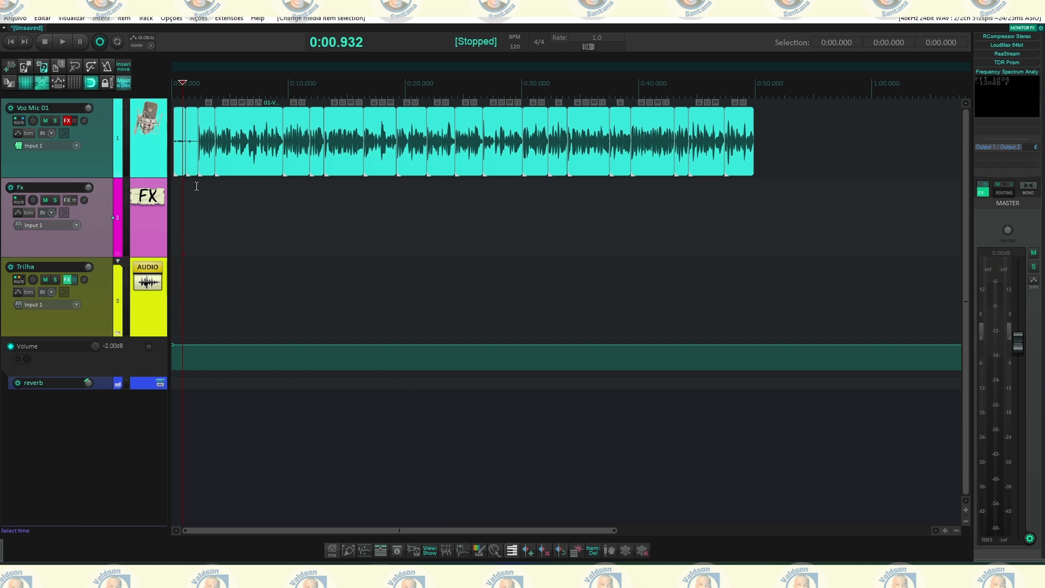
scroll(256, 187, "up", 5)
left_click(185, 187)
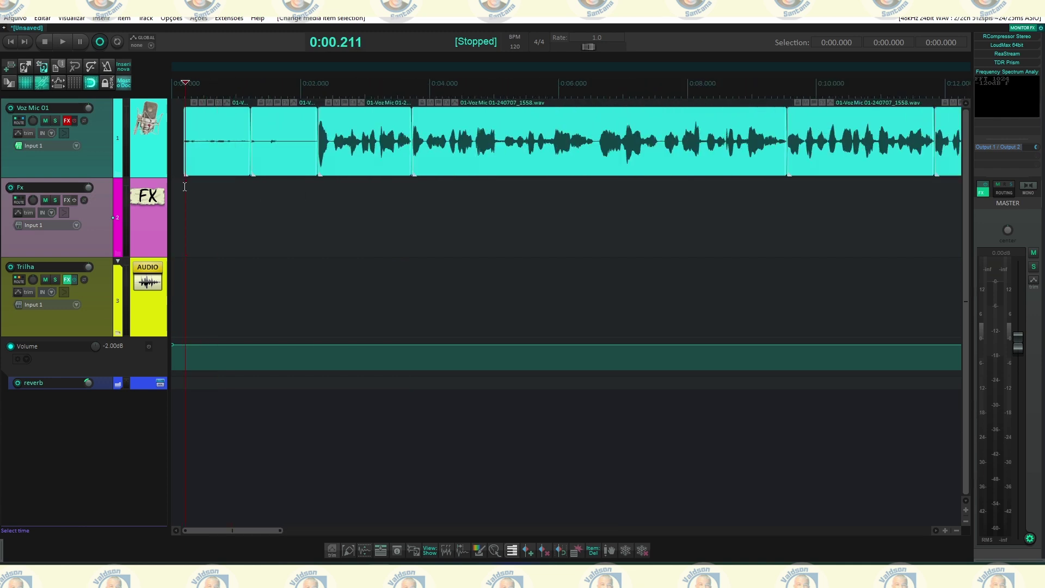
key("space")
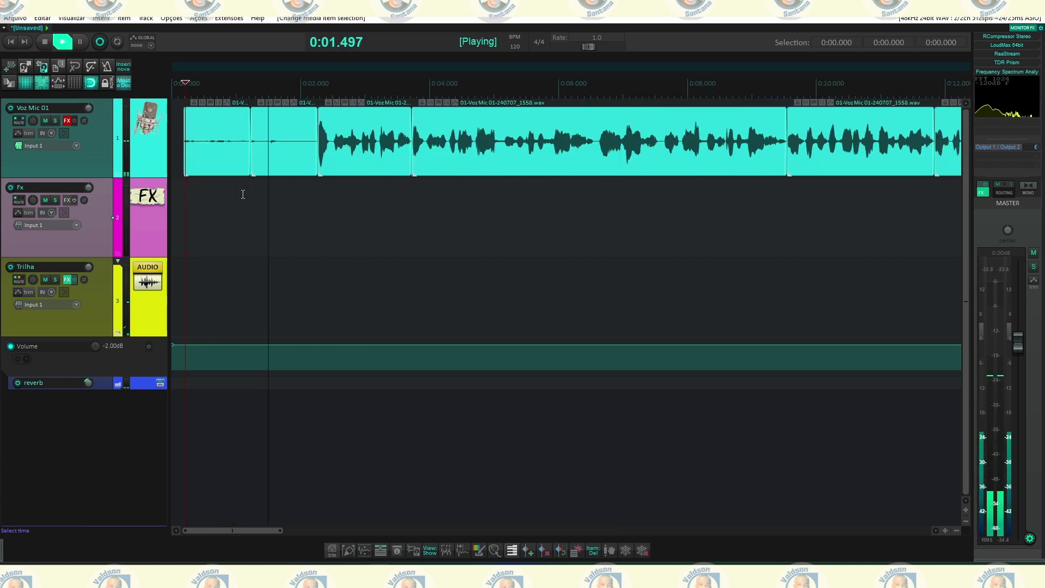
key("space")
left_click_drag(261, 135, 263, 129)
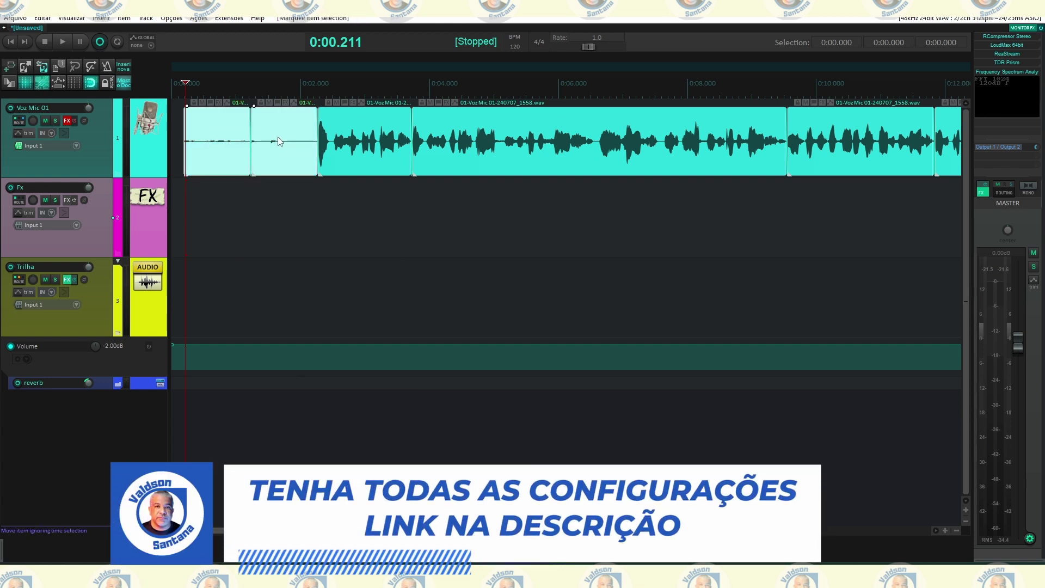
key("Delete")
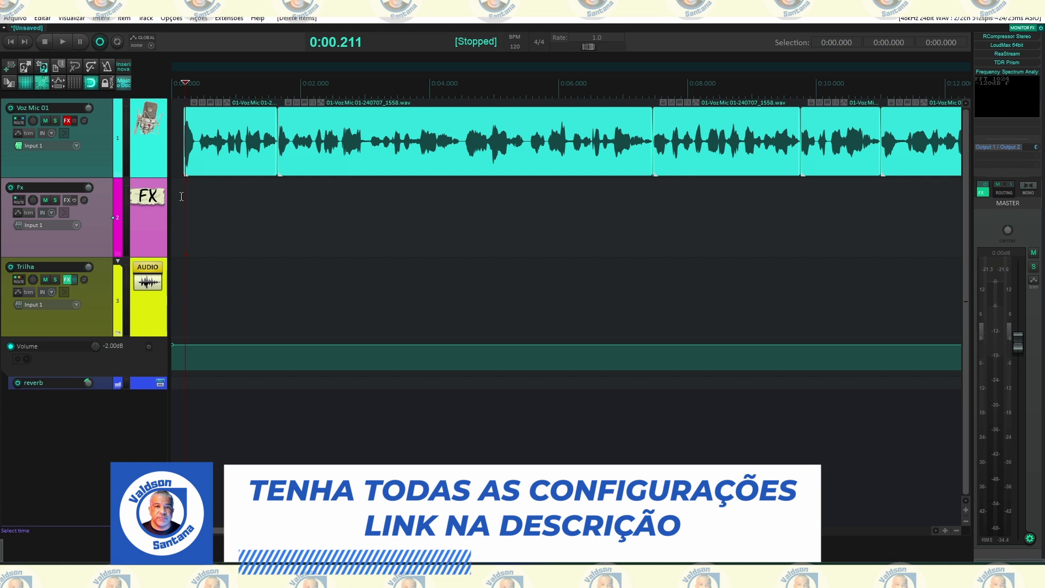
Play the opening of the speech and shift the second clip slightly later to leave a short pause after the first.
key("space")
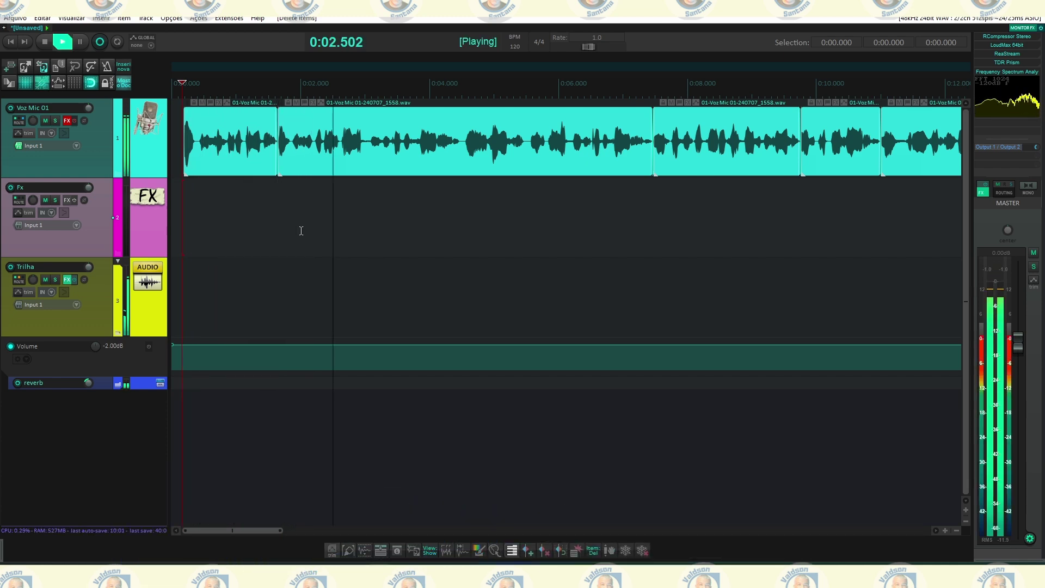
key("space")
left_click(303, 163)
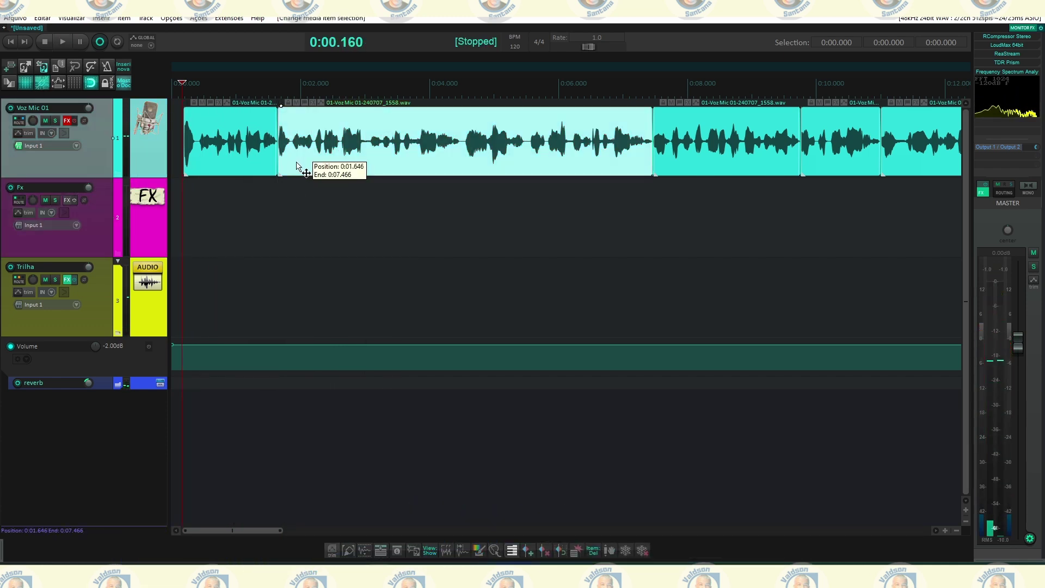
left_click_drag(302, 161, 305, 161)
Play the edited voice from 0:00.911 to about 0:23 to check the flow between clips.
left_click(230, 191)
key("space")
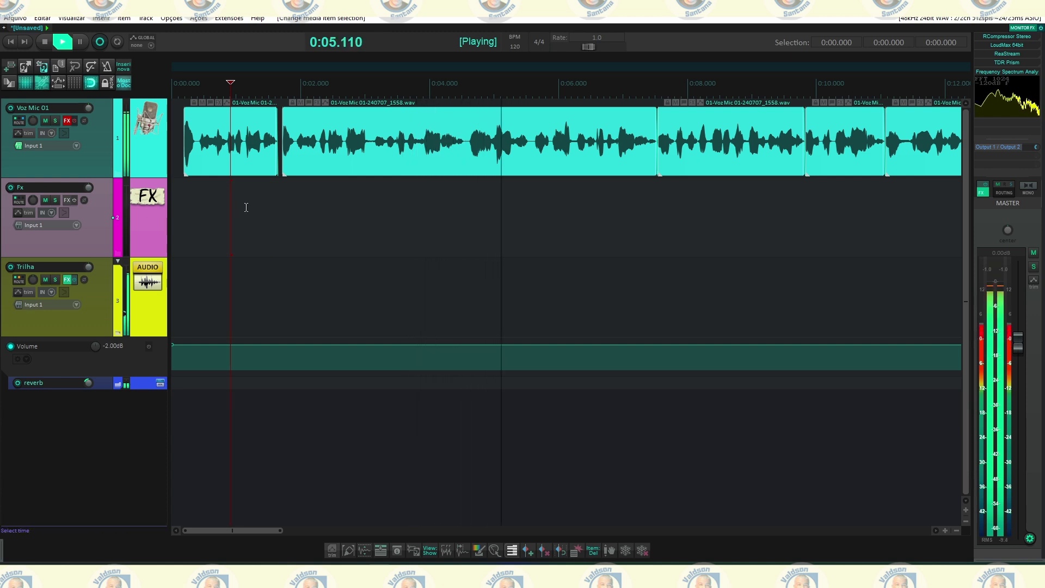
scroll(248, 207, "down", 1)
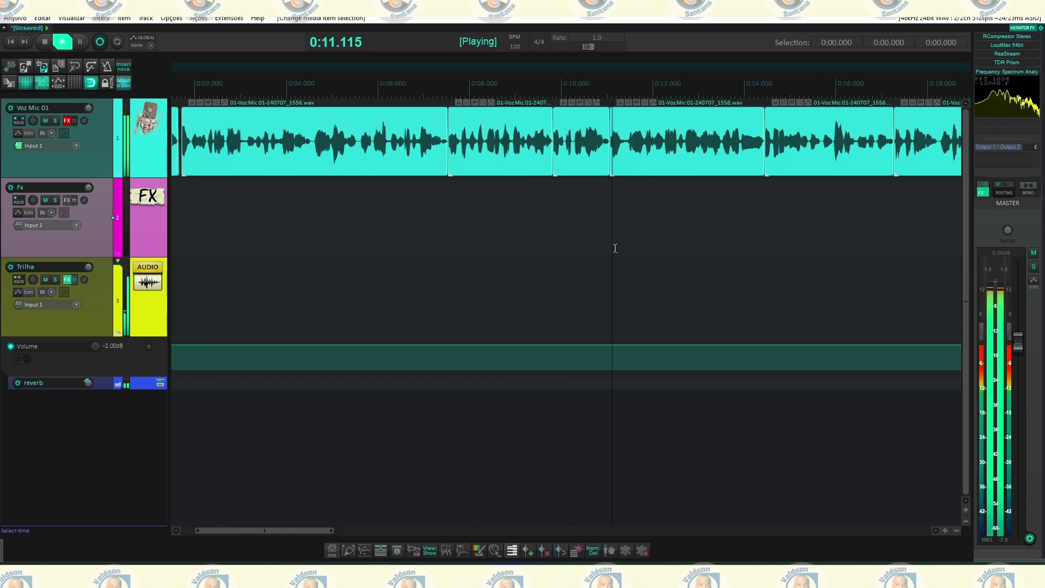
scroll(613, 245, "down", 1)
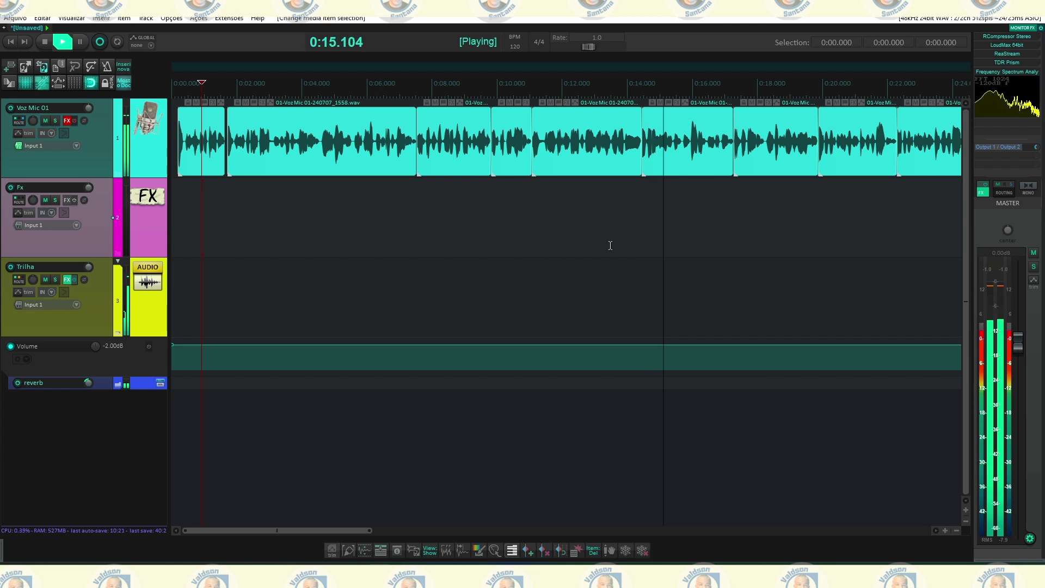
scroll(634, 232, "down", 1)
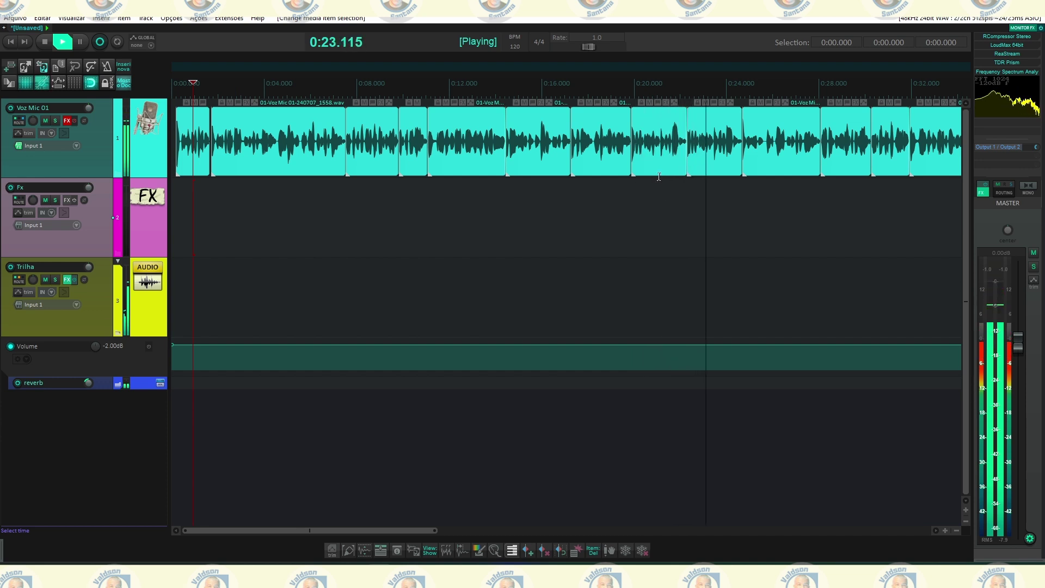
key("space")
Delete the voice clip that spans about 0:20 to 0:22, with per-track ripple editing closing the gap.
left_click(701, 159)
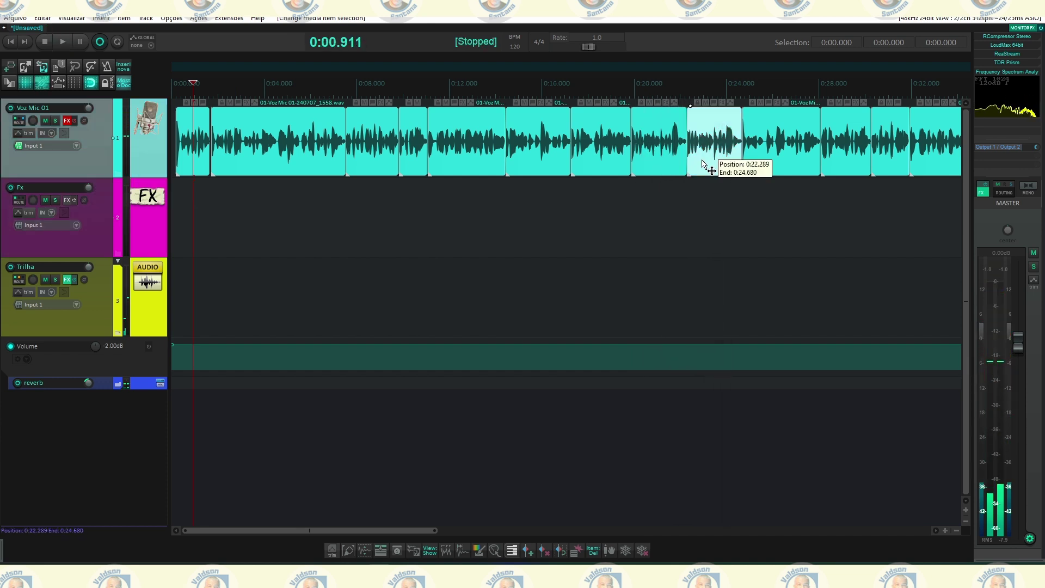
left_click(649, 156)
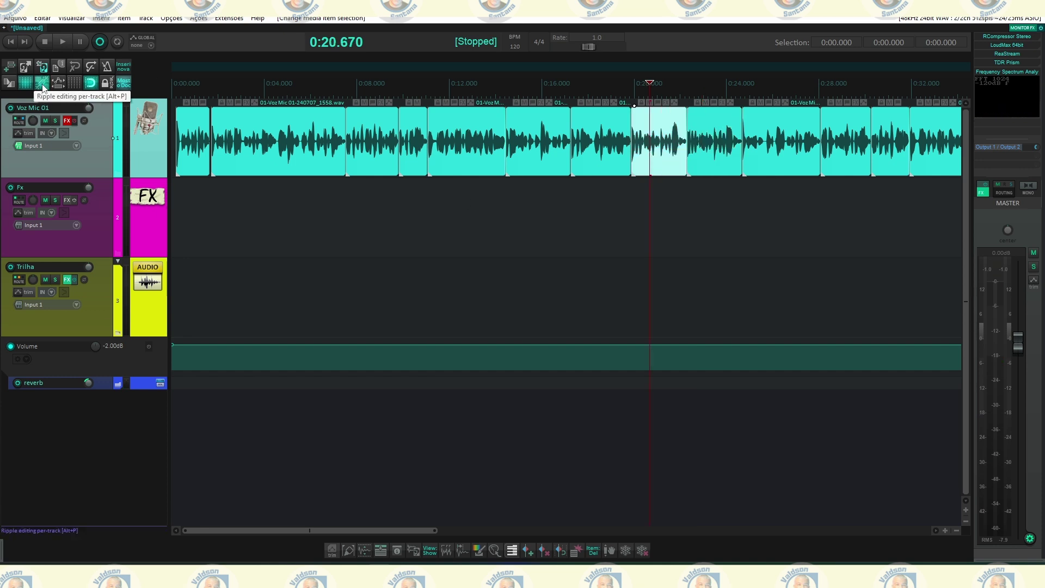
left_click(662, 157)
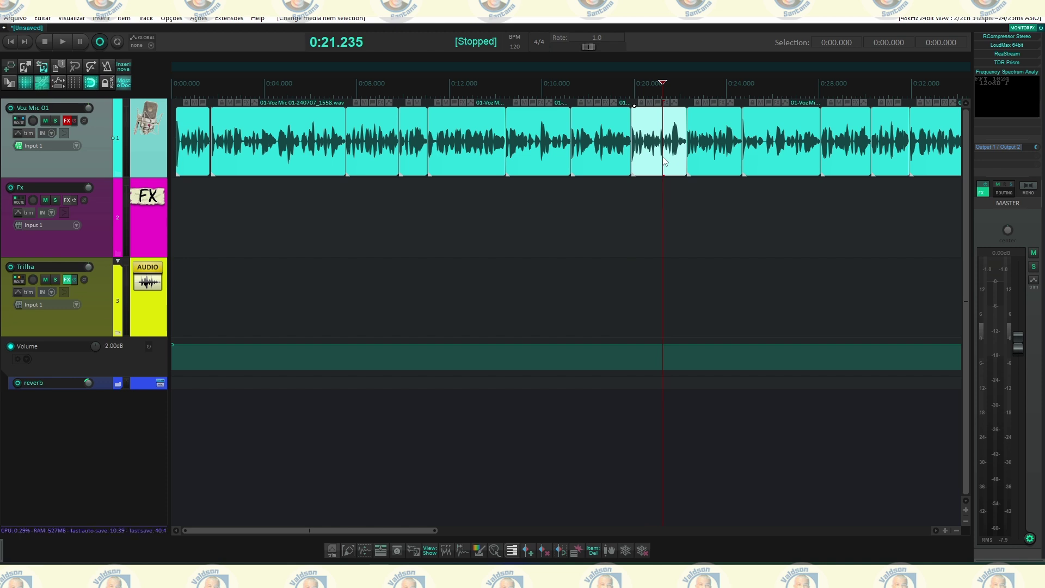
key("Delete")
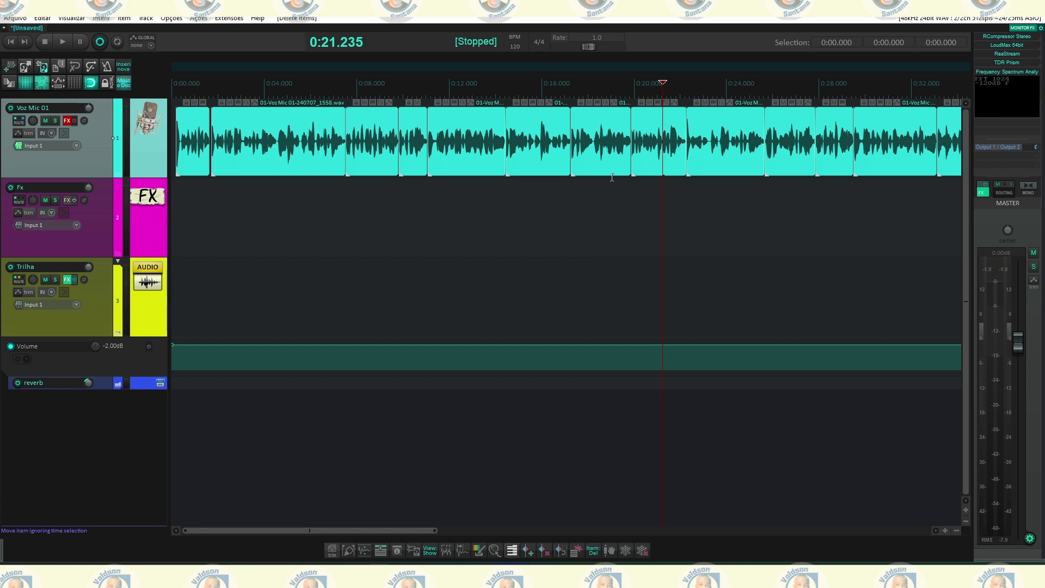
Play the voice from 0:19.470 to about 0:33 to check the cut and the clips that follow.
left_click(621, 196)
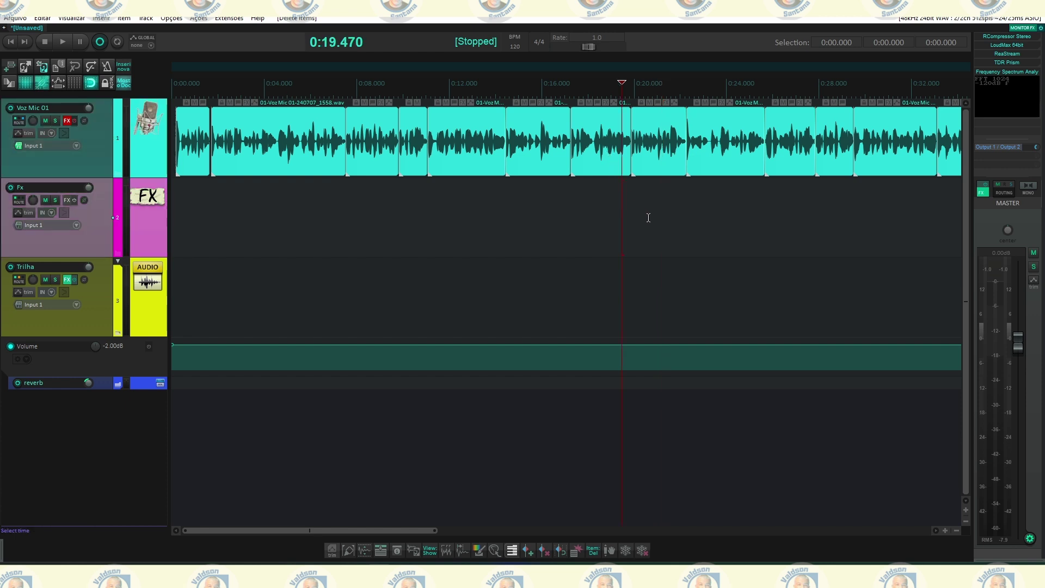
key("space")
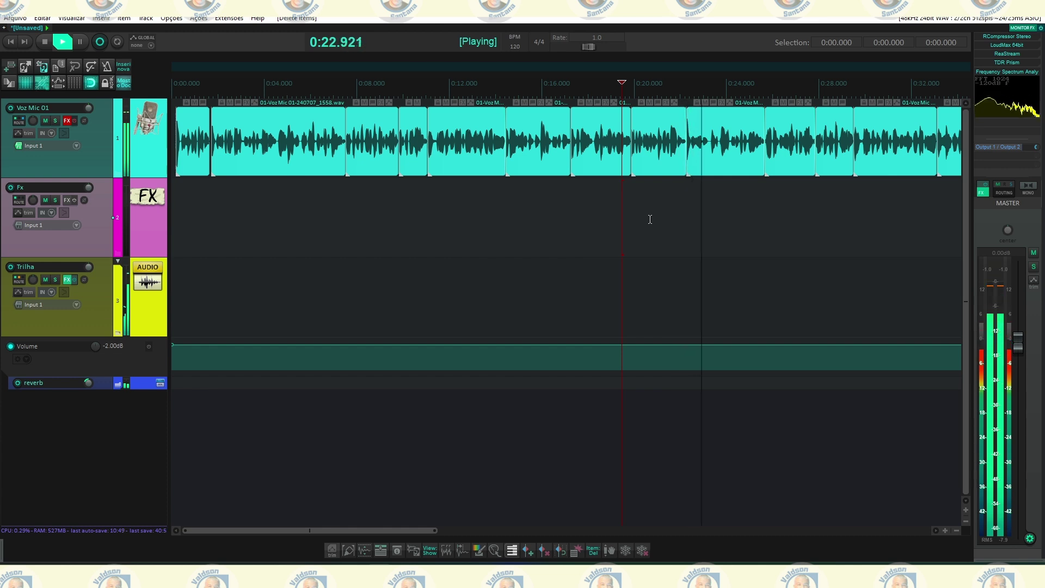
scroll(661, 219, "down", 2)
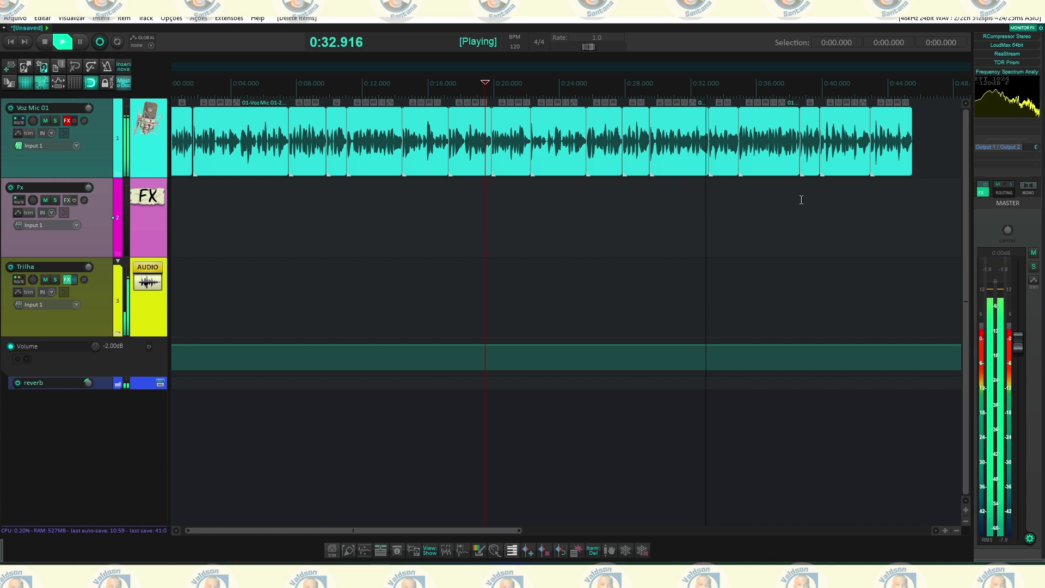
key("space")
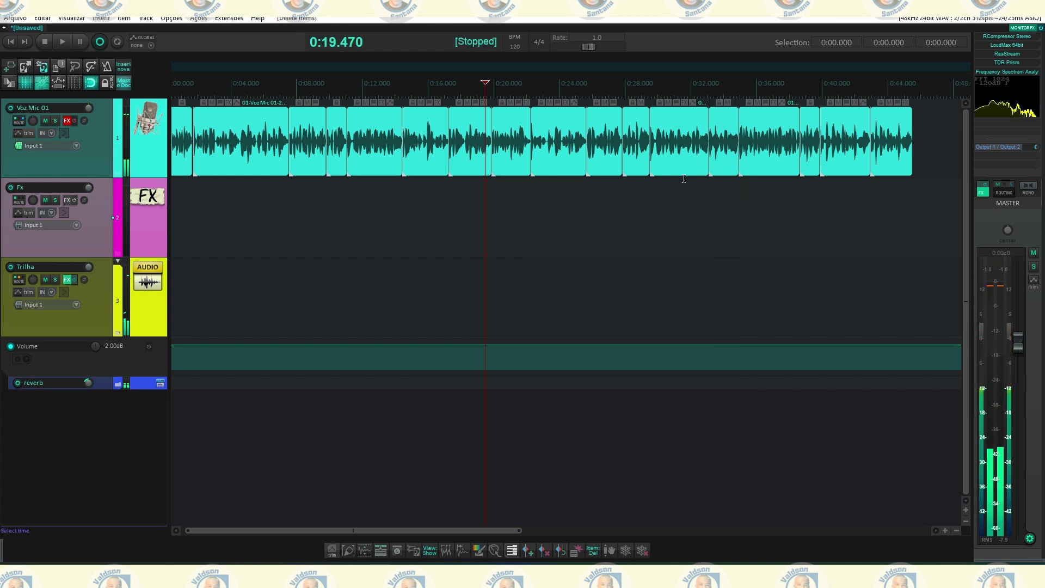
Listen to the passage around 0:32, split its clip at 0:31.465 and delete the part after the split.
left_click(686, 179)
scroll(687, 180, "up", 5)
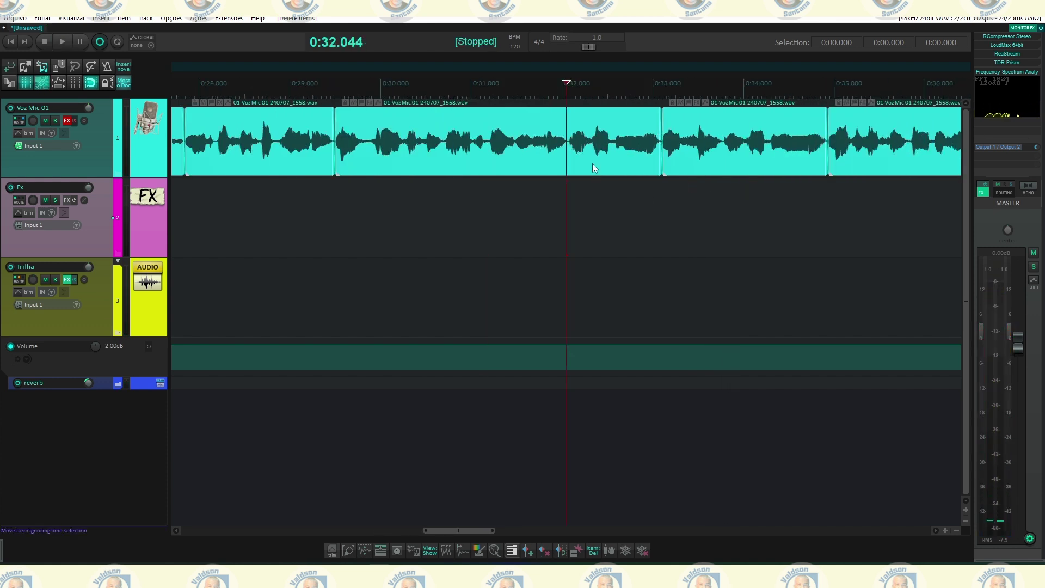
left_click(569, 143)
key("space")
key("space")
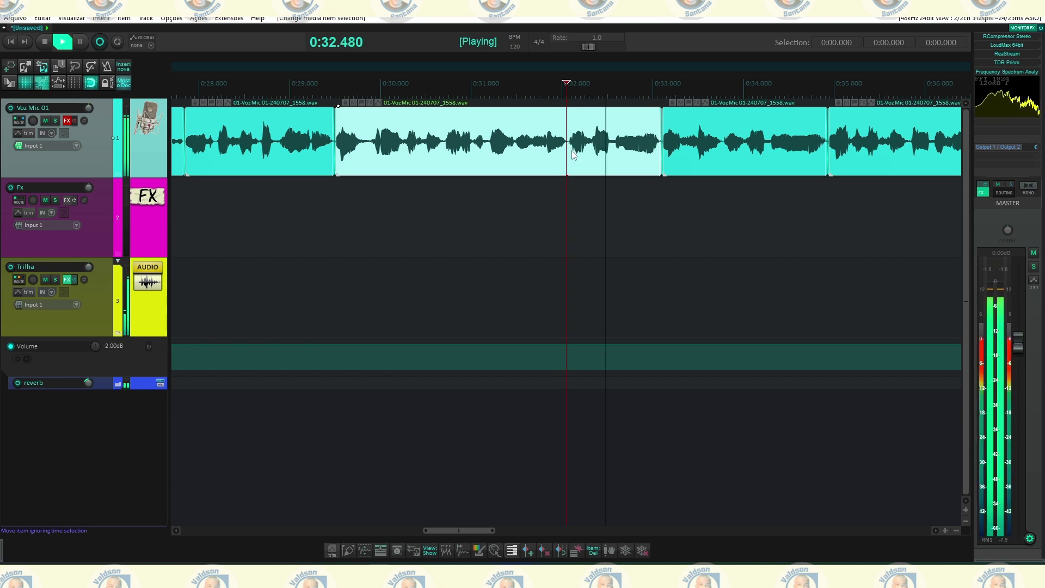
left_click(515, 152)
key("space")
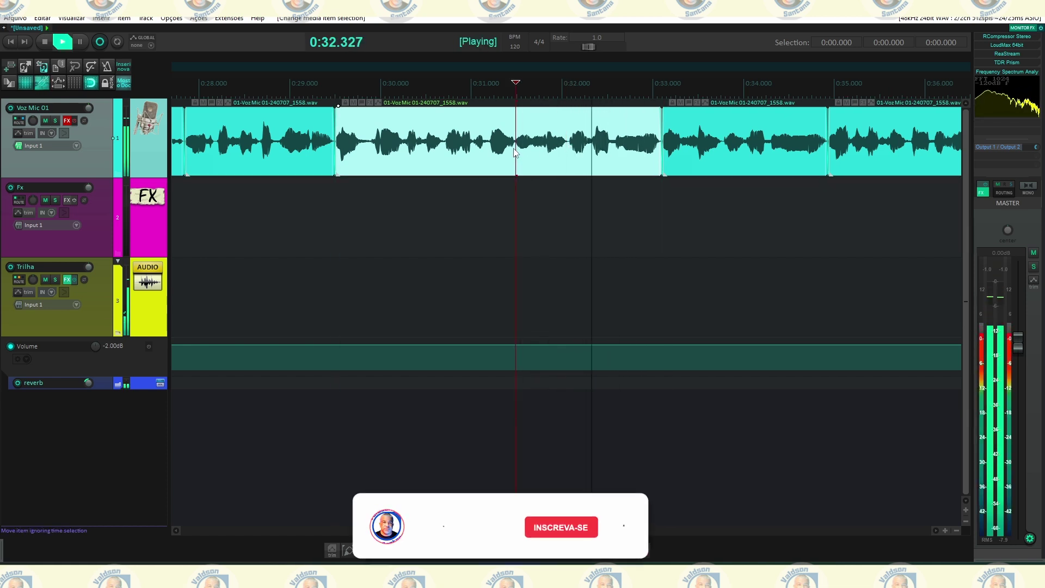
key("space")
key("s")
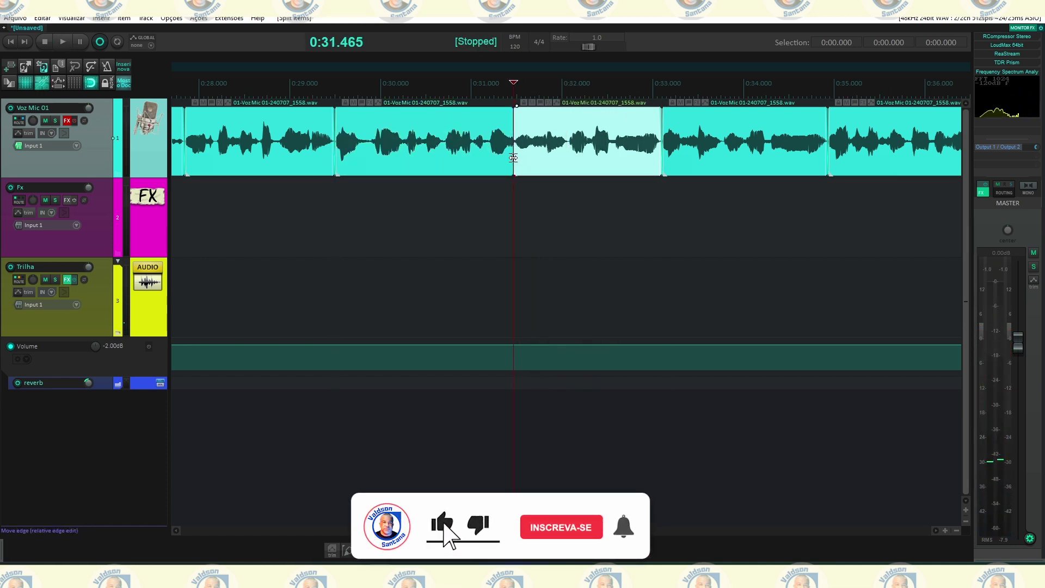
left_click_drag(516, 158, 514, 157)
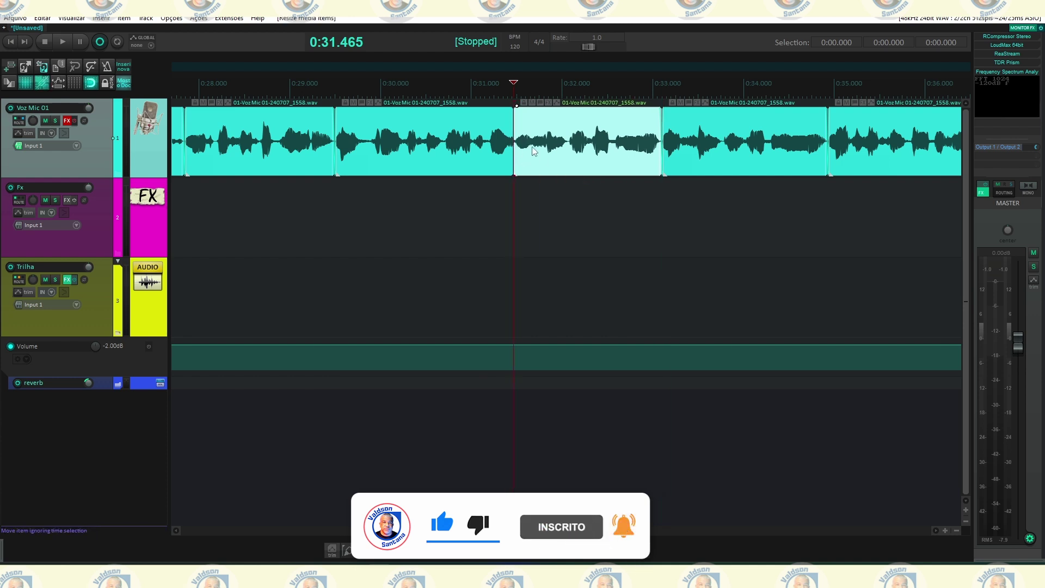
key("Delete")
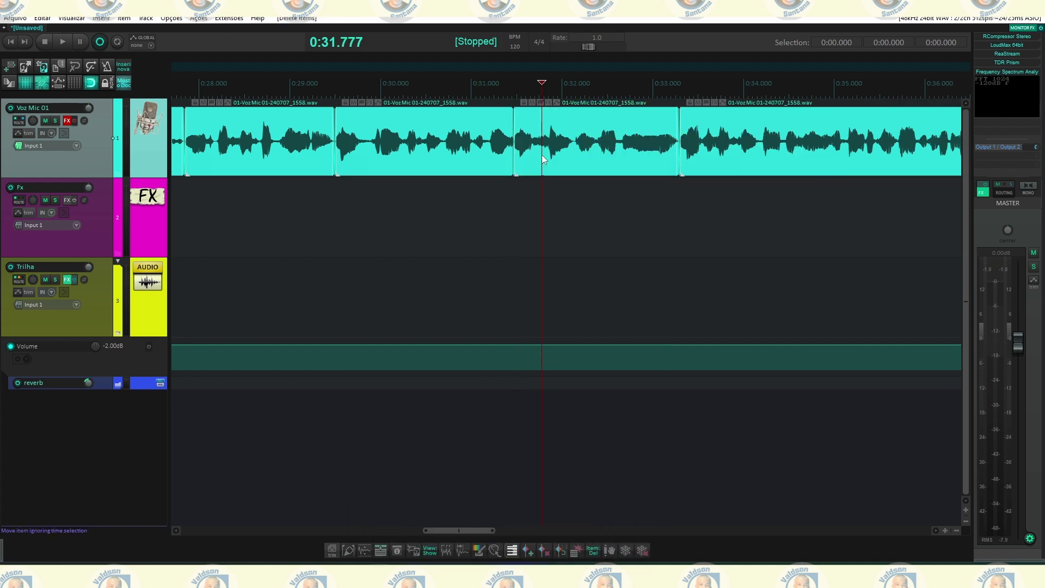
Play the new join from 0:30.991 and shift the clip after it slightly later to leave a short pause.
left_click(475, 214)
key("space")
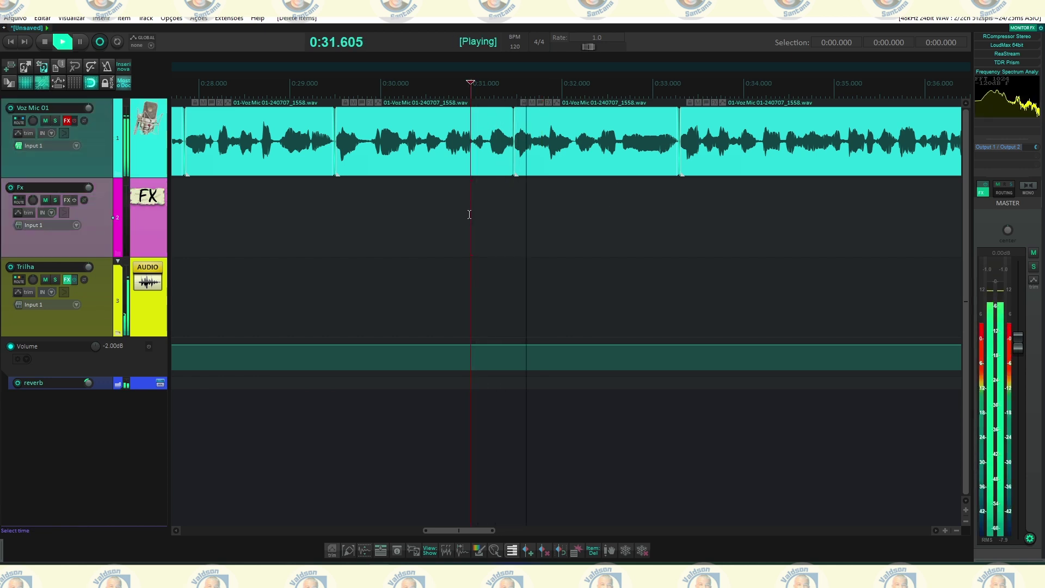
key("space")
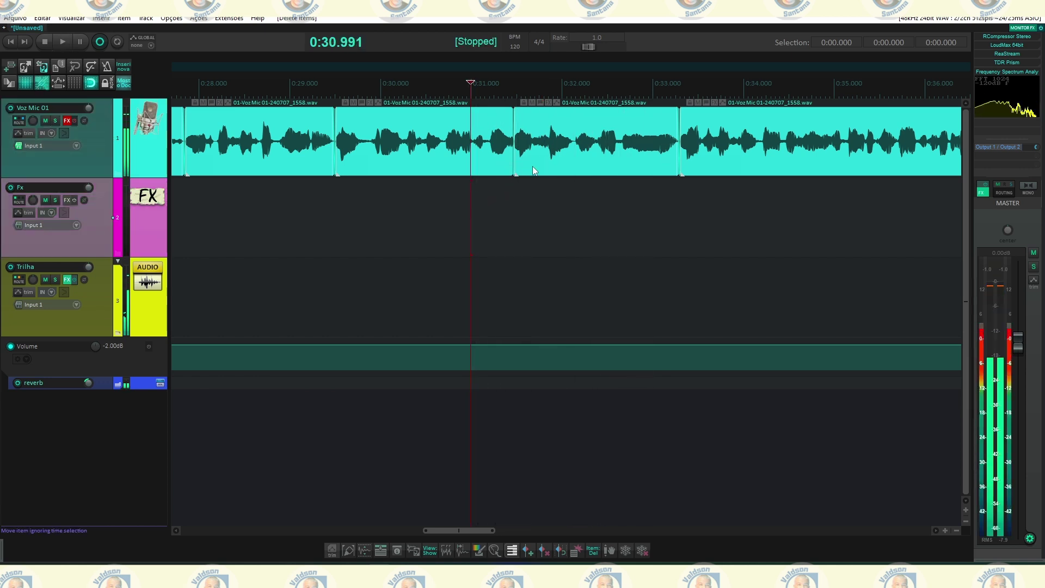
left_click_drag(534, 166, 513, 168)
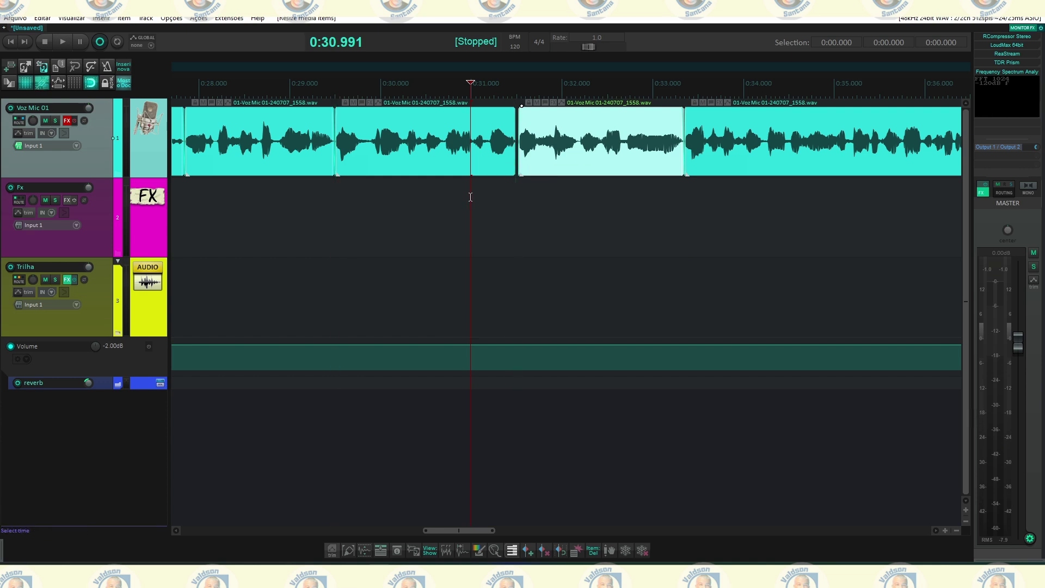
Play the voice from just before the adjusted pause near 0:31 on to the last clip.
left_click(533, 176)
key("space")
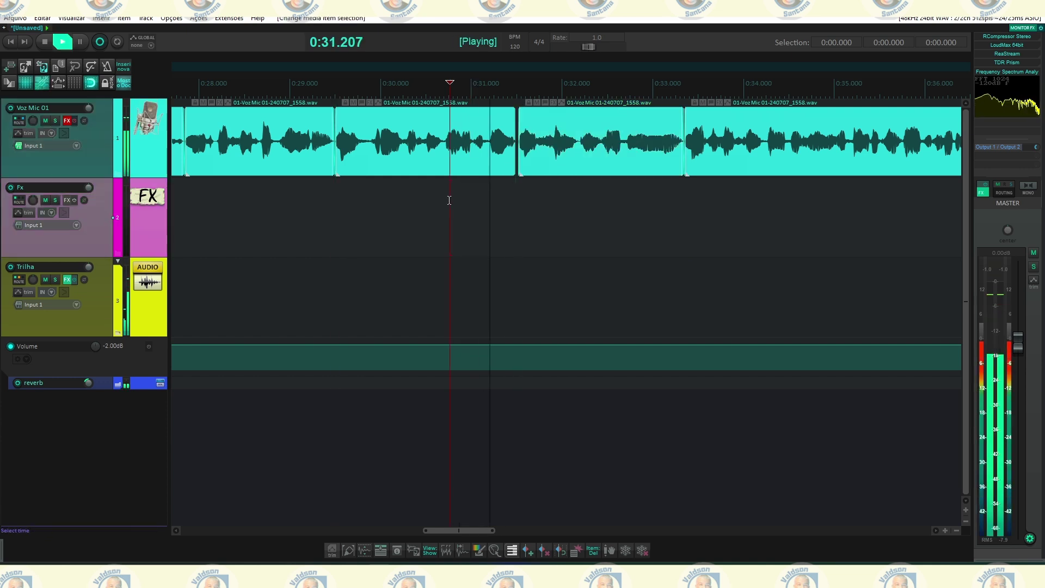
left_click(551, 172)
scroll(621, 238, "down", 2)
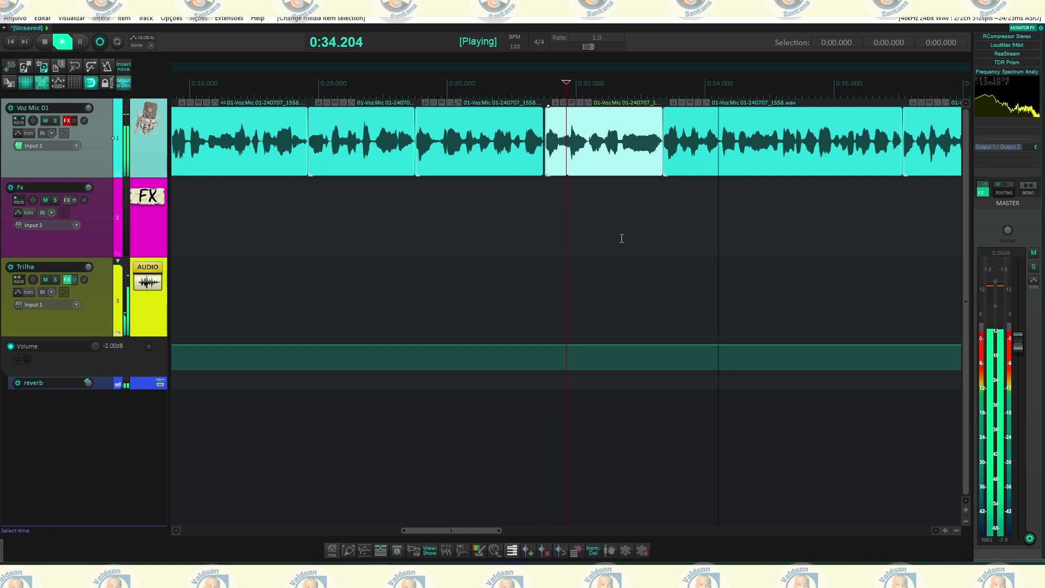
scroll(621, 238, "down", 3)
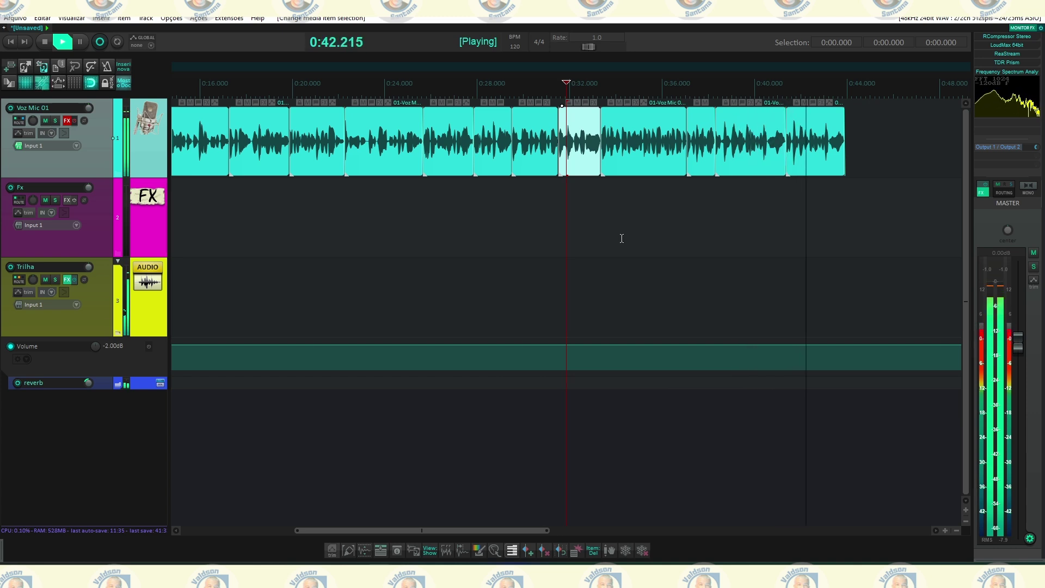
Play the voice from about 0:38.3 and delete the second-to-last clip, closing the gap before the last one.
key("space")
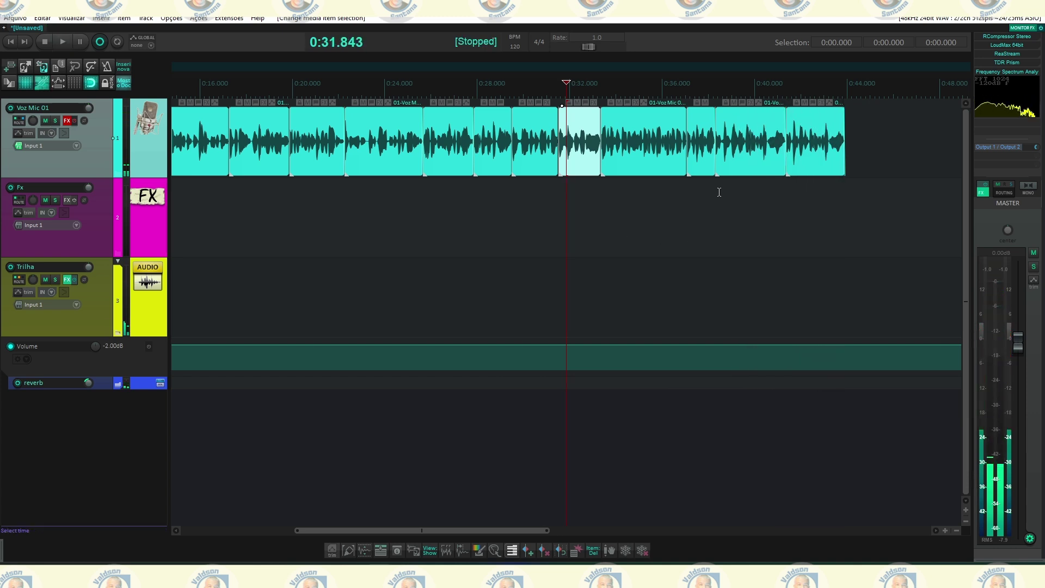
key("space")
left_click(715, 189)
key("space")
left_click(741, 175)
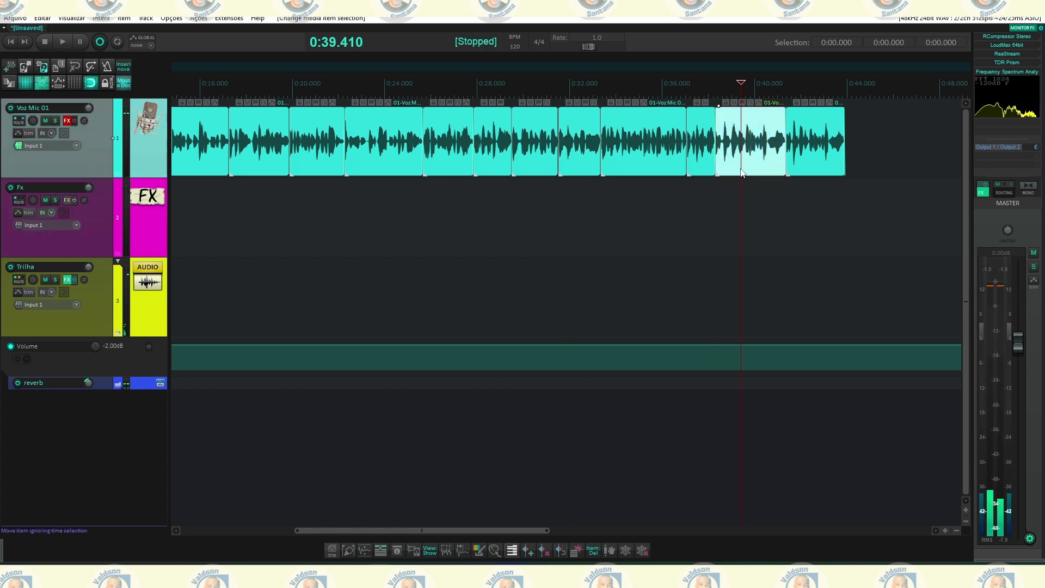
key("Delete")
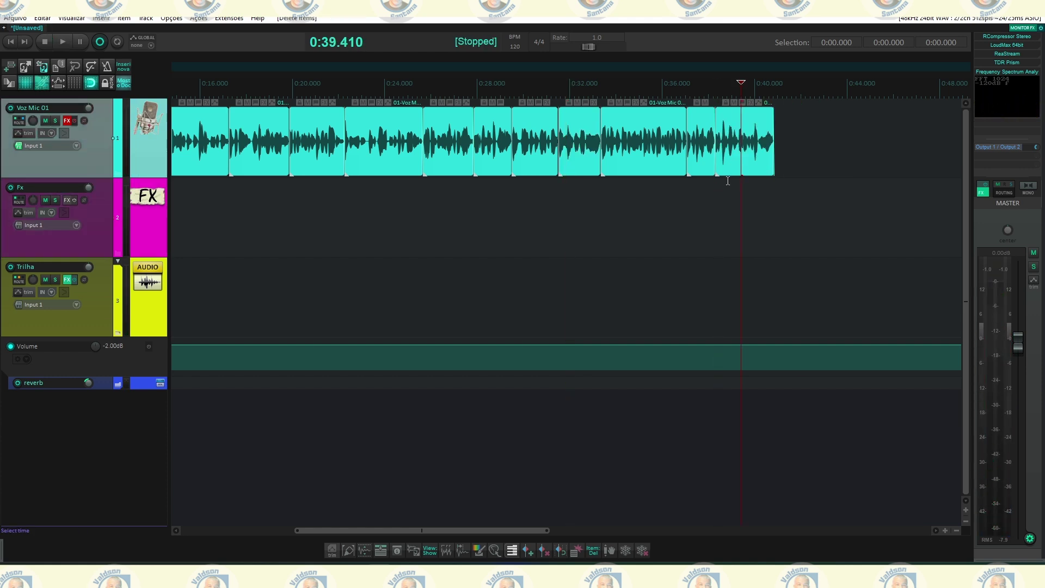
Play the new join before the last voice clip from shortly ahead of 0:38.
left_click(698, 188)
key("space")
scroll(686, 198, "down", 3)
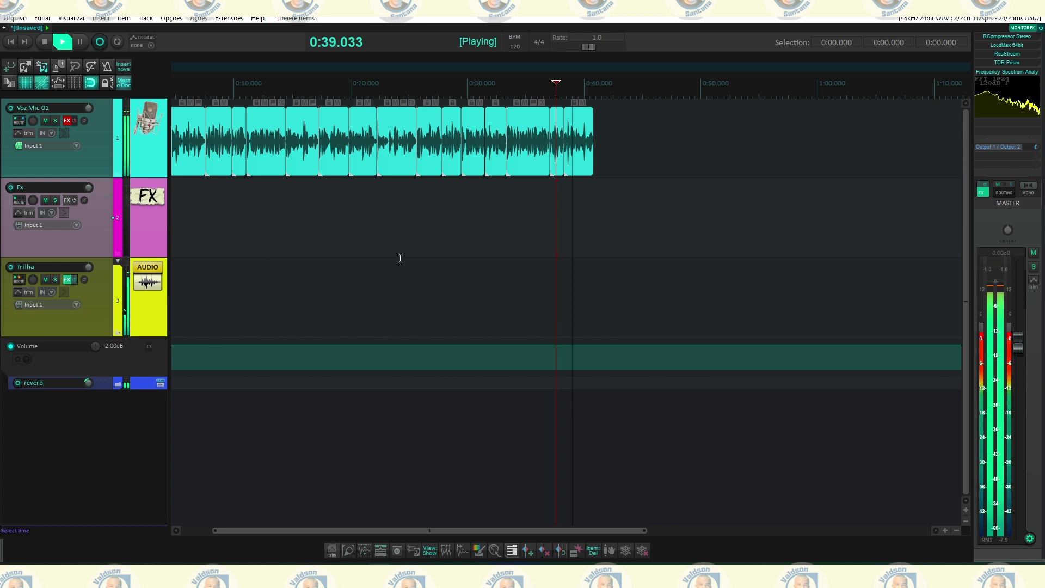
key("space")
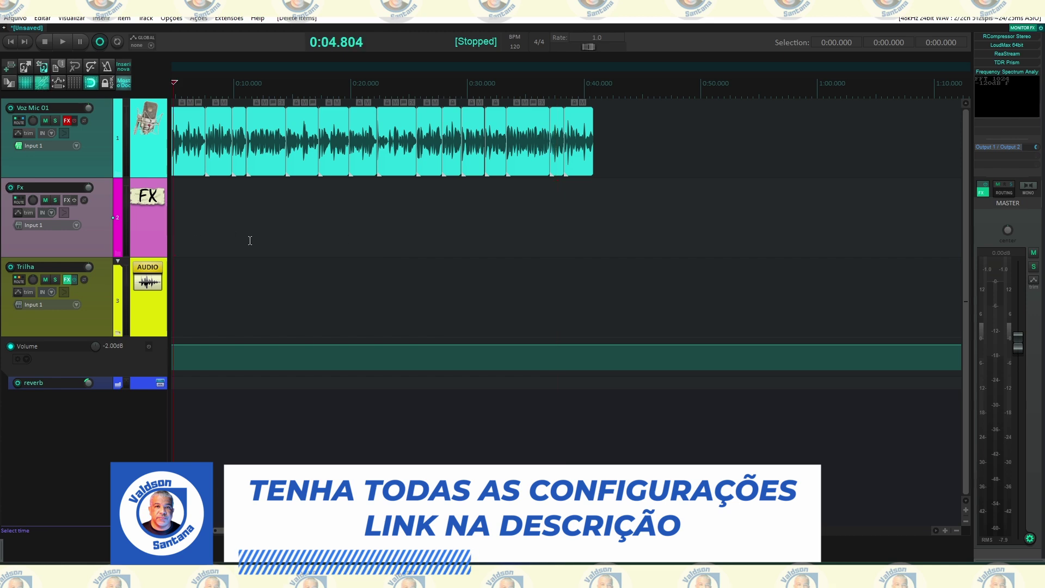
Play the opening of the voice from 0:00.142 with the Voz Mic 01 effects bypassed.
scroll(267, 247, "up", 4)
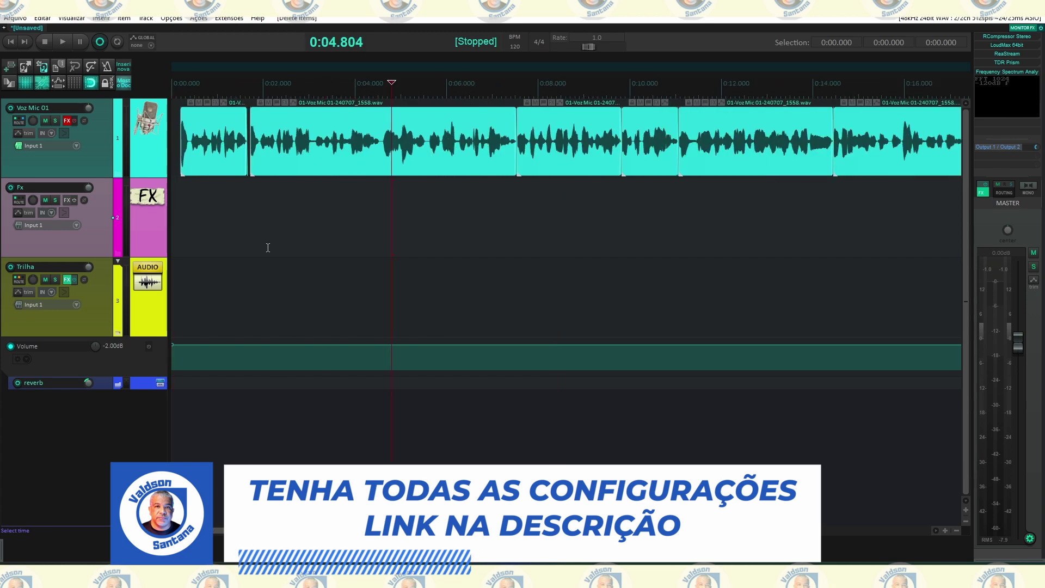
left_click(178, 209)
key("space")
key("space")
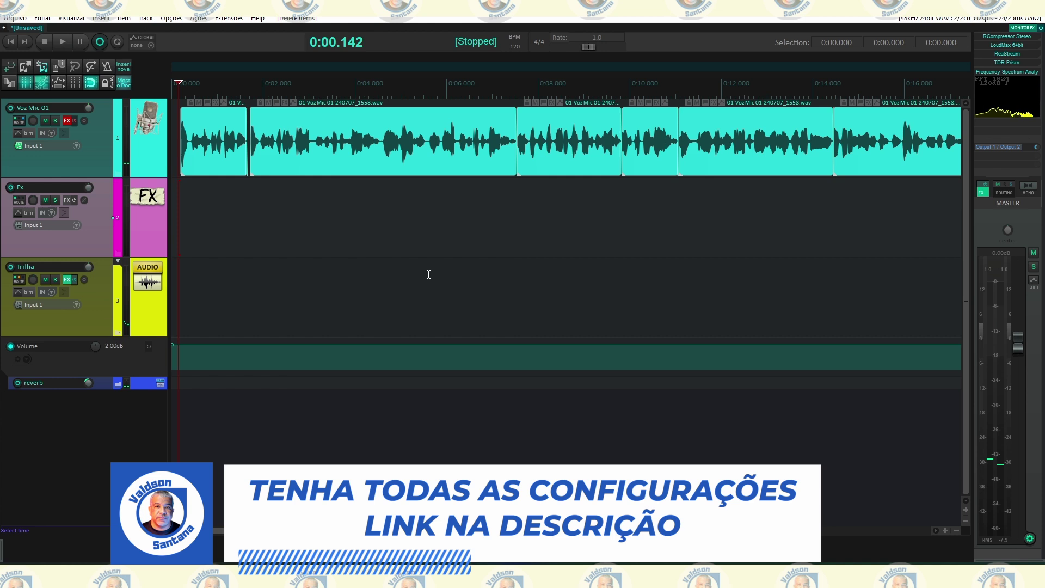
scroll(428, 274, "down", 2)
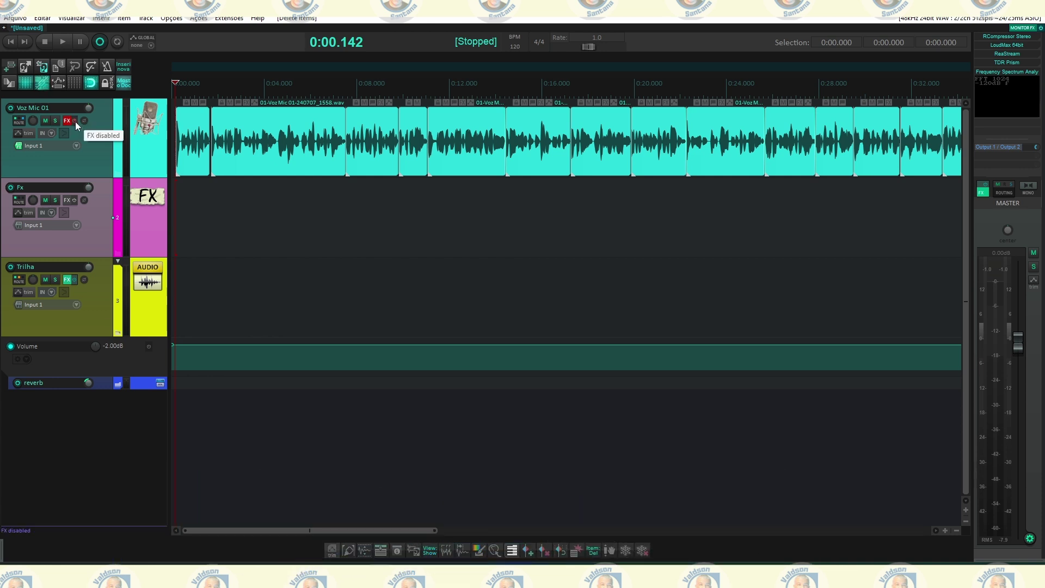
key("space")
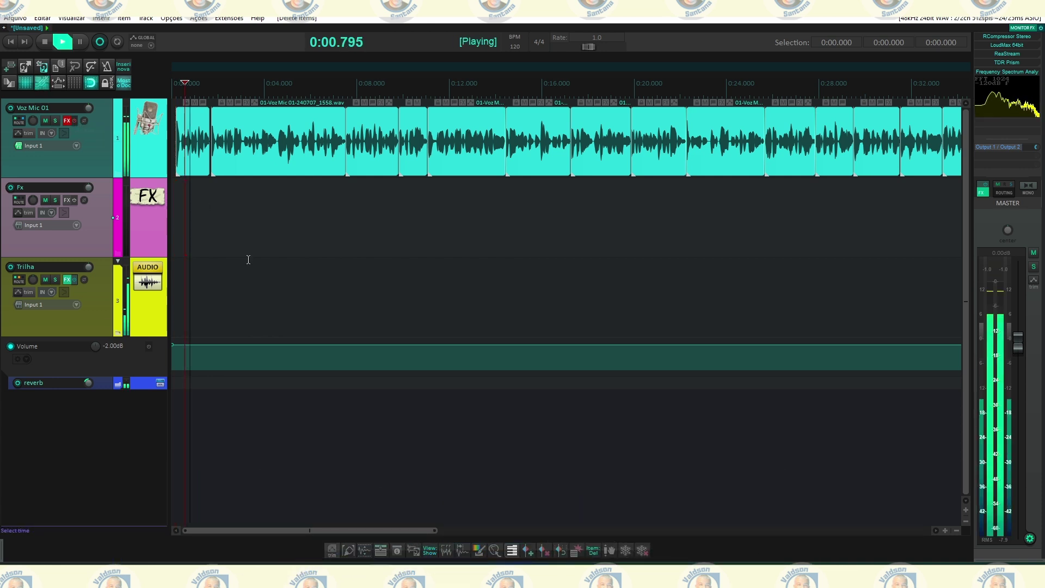
key("space")
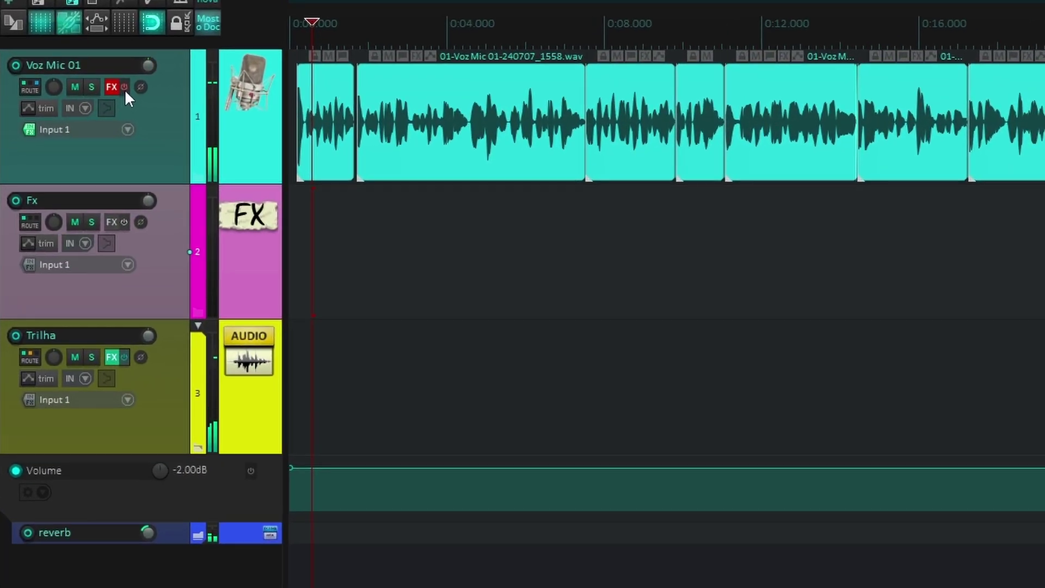
Enable the Voz Mic 01 effects chain and play the processed voice from the start.
left_click(97, 105)
key("space")
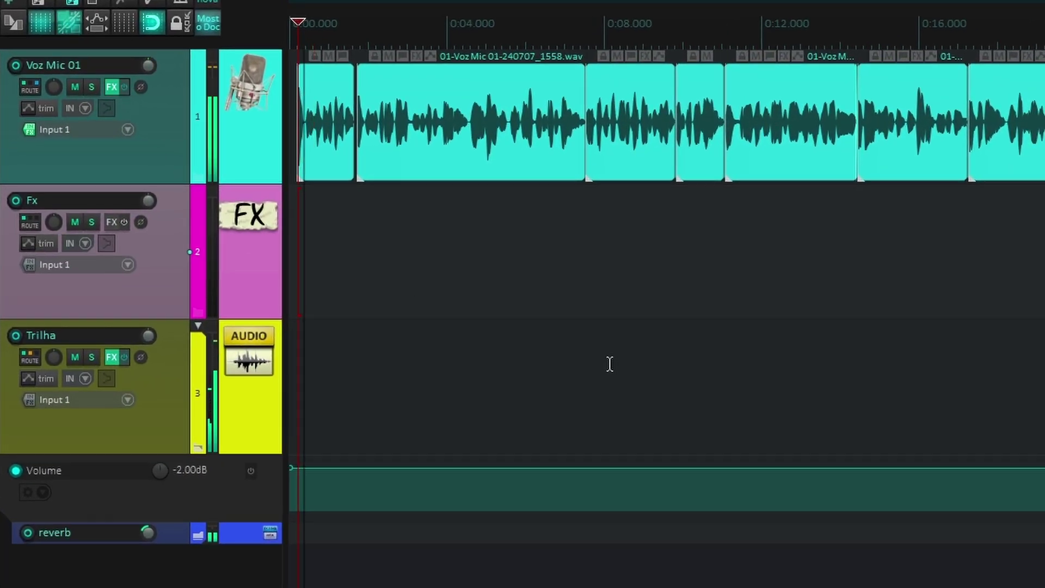
scroll(661, 366, "down", 3)
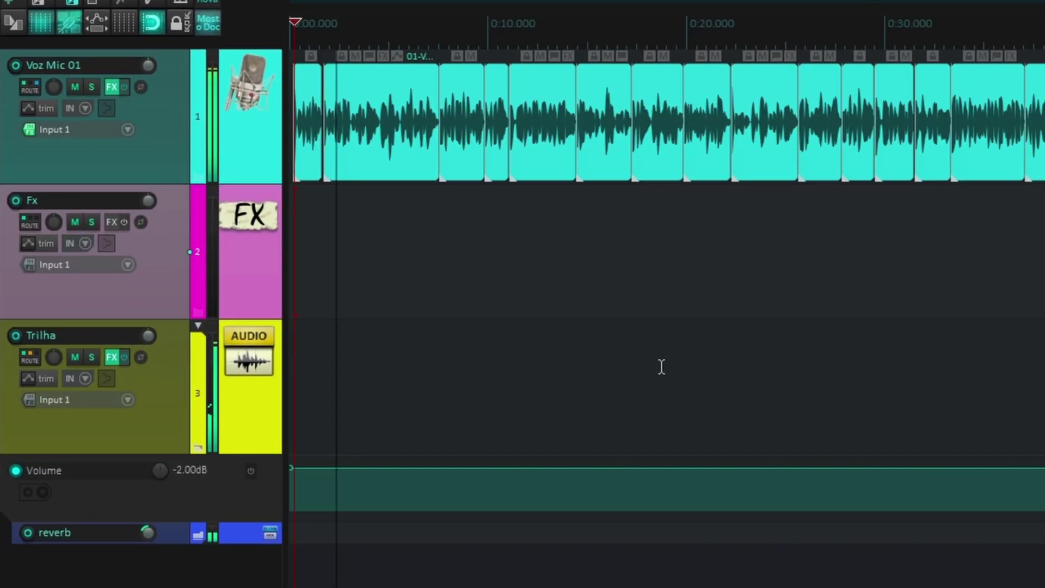
key("space")
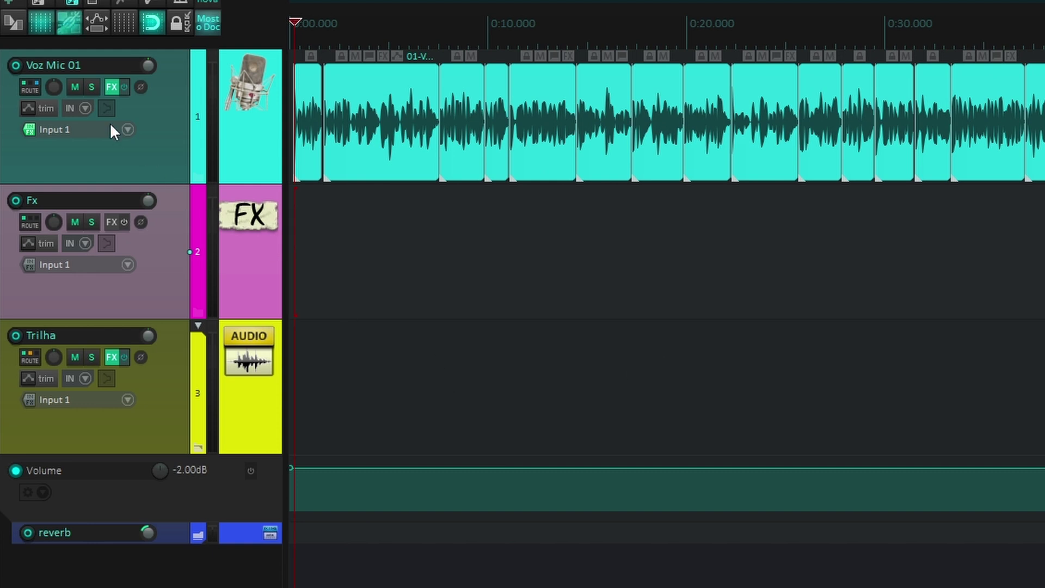
Examine the Voz Mic 01 effects chain with Renaissance Compressor shown while the voice plays, closing the chain window at the end.
left_click(111, 87)
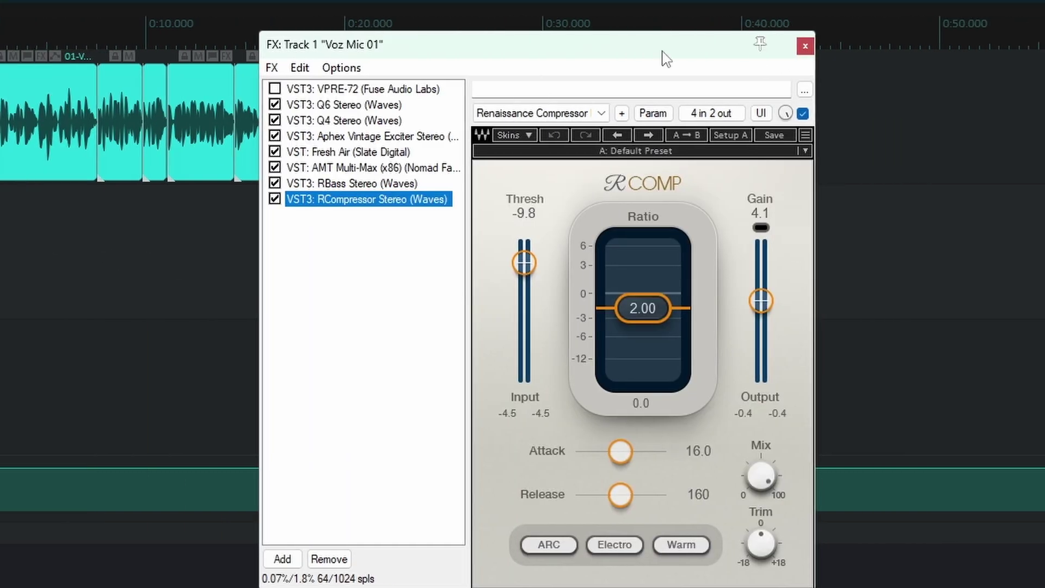
left_click_drag(802, 49, 1044, 43)
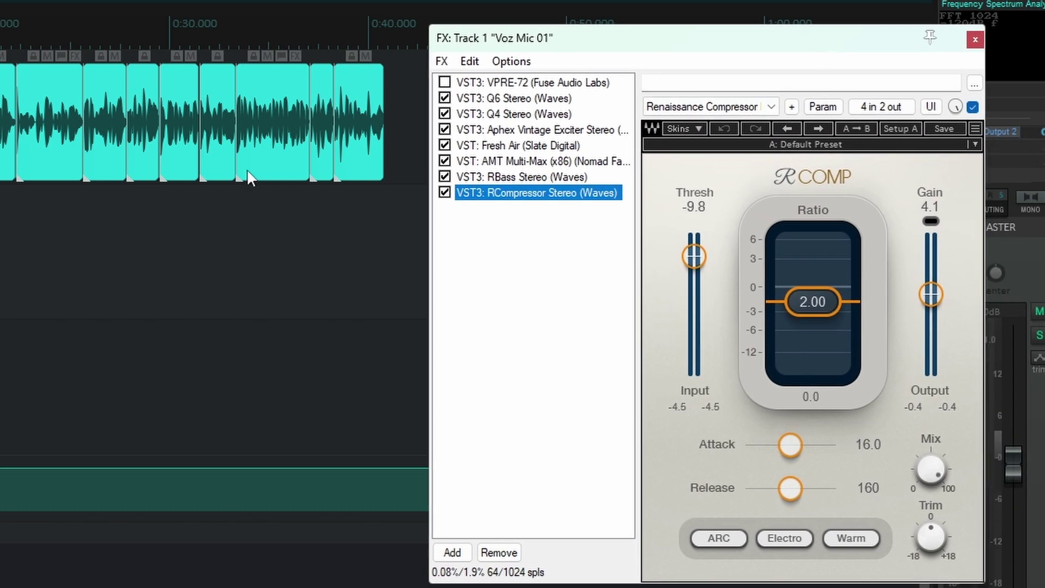
left_click(6, 345)
key("space")
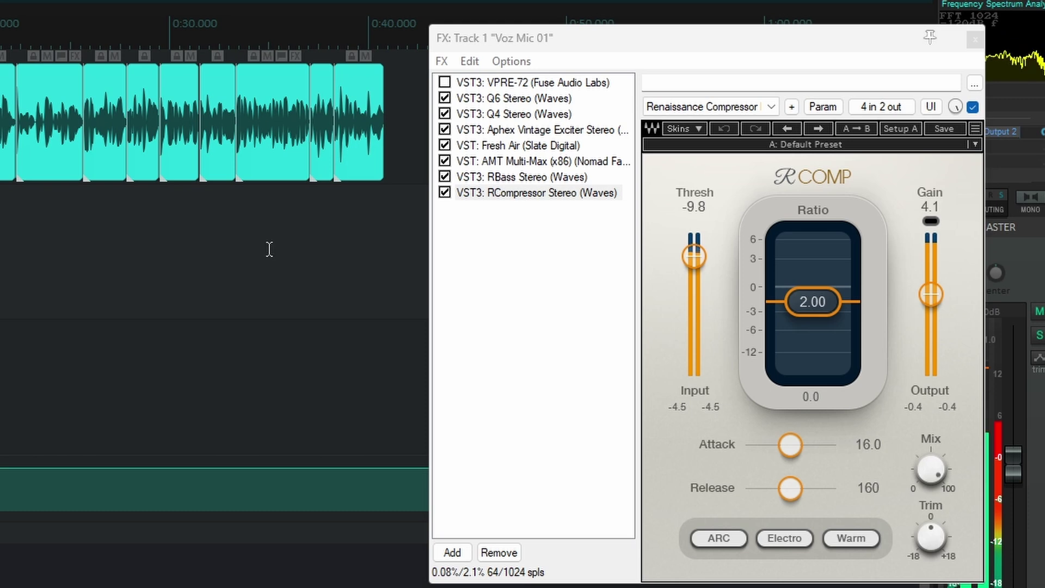
key("space")
left_click(975, 39)
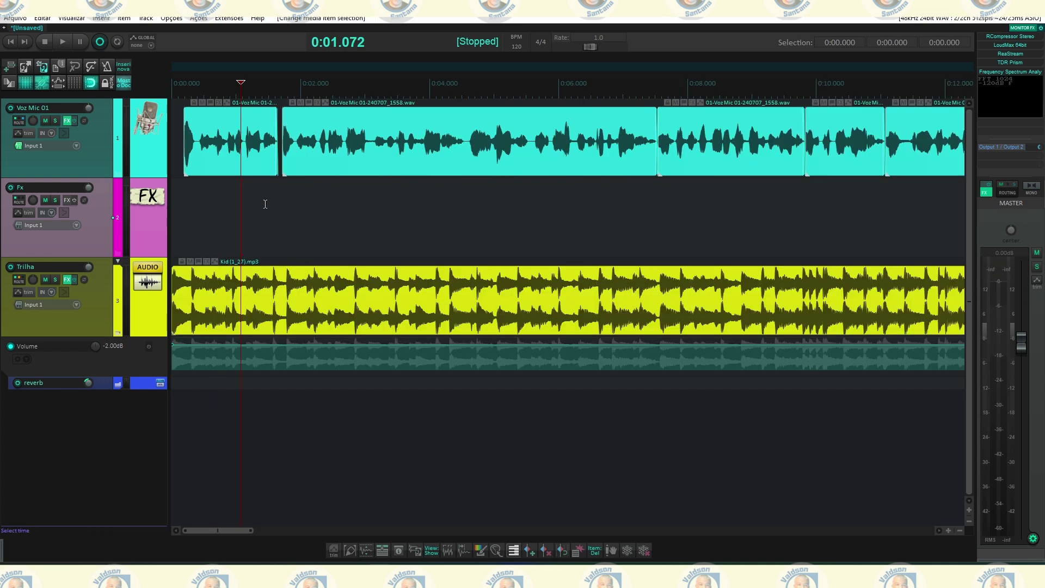
Shift the voice clips together so the first one starts at about 0:00.9 over the music.
left_click_drag(216, 149, 264, 144)
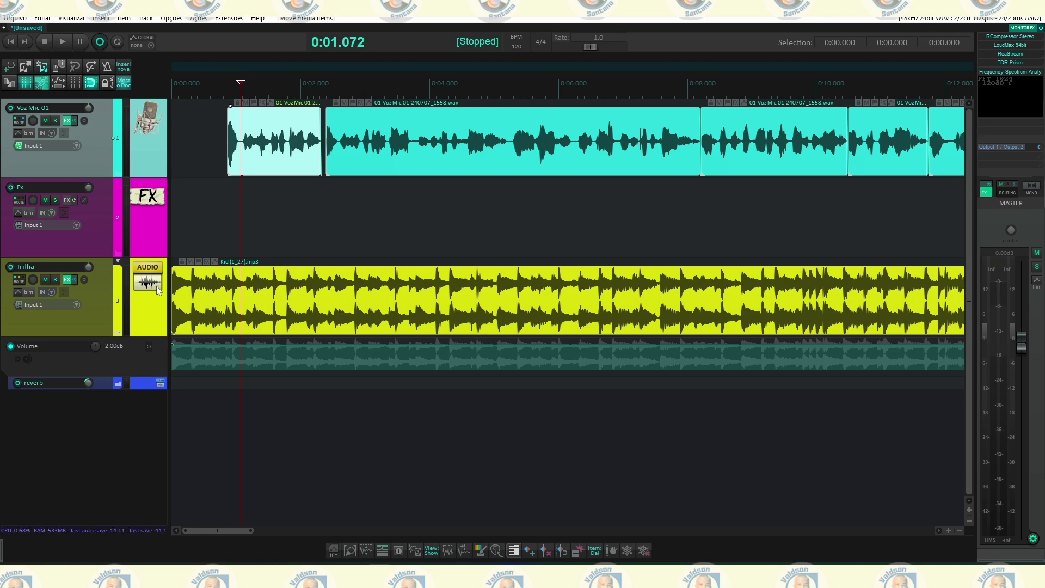
Examine the Trilha track's ReaComp settings with the BAIXAR TRILHA preset and its routing that receives from Voz Mic 01.
left_click(66, 280)
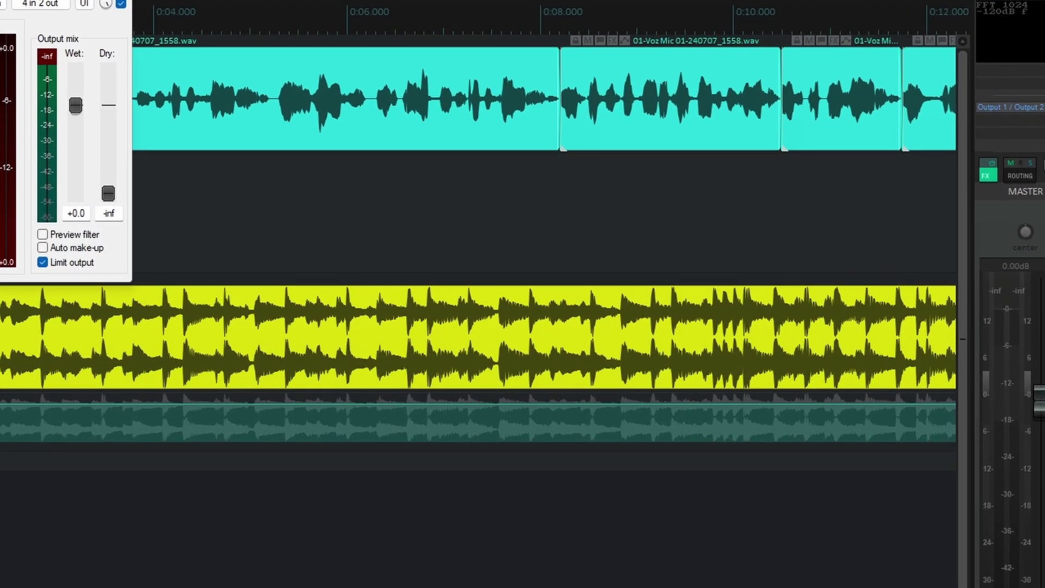
left_click_drag(234, 40, 655, 175)
left_click_drag(482, 144, 544, 115)
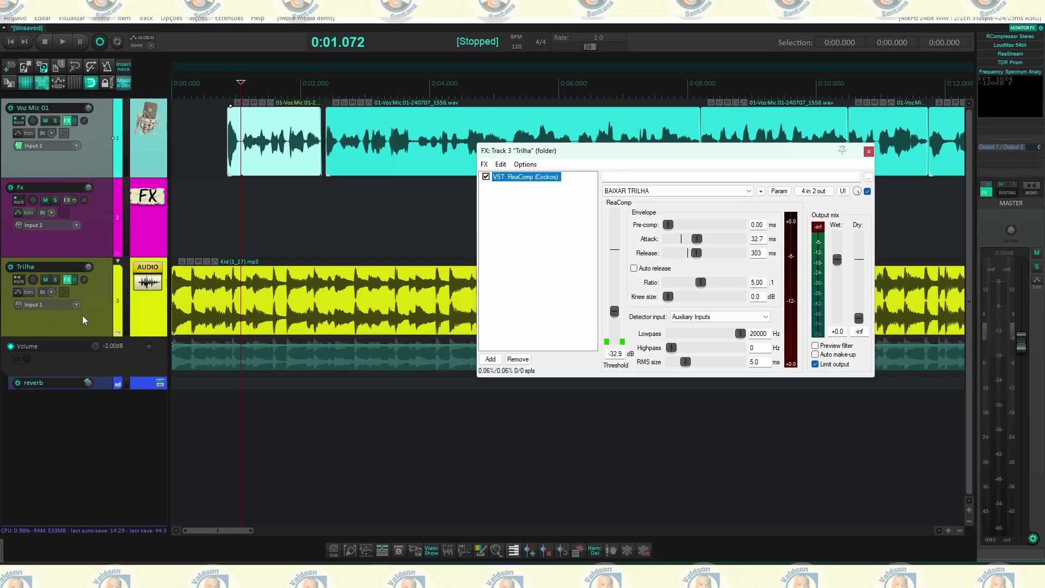
left_click(19, 281)
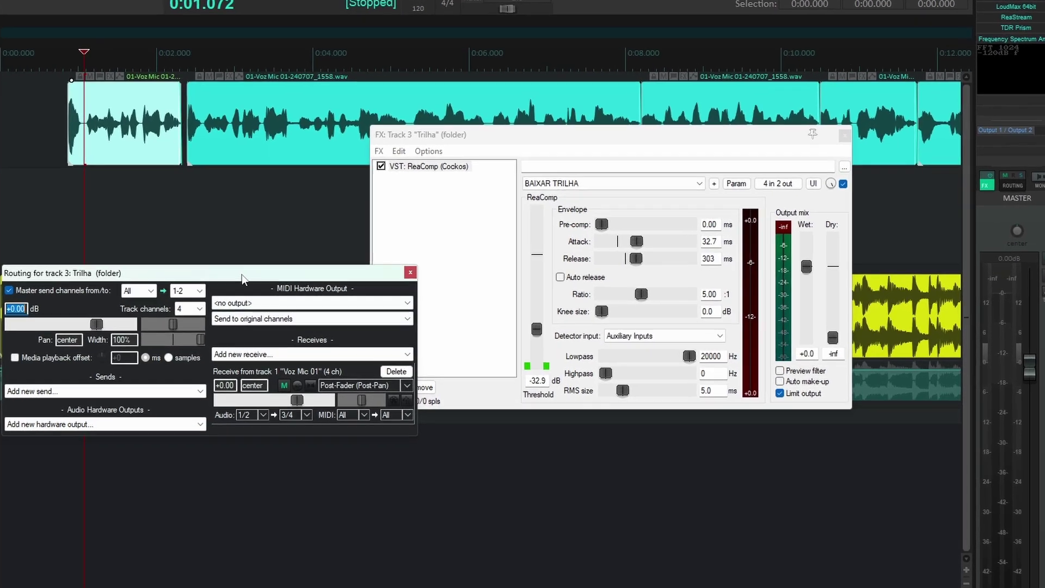
left_click_drag(370, 266, 556, 218)
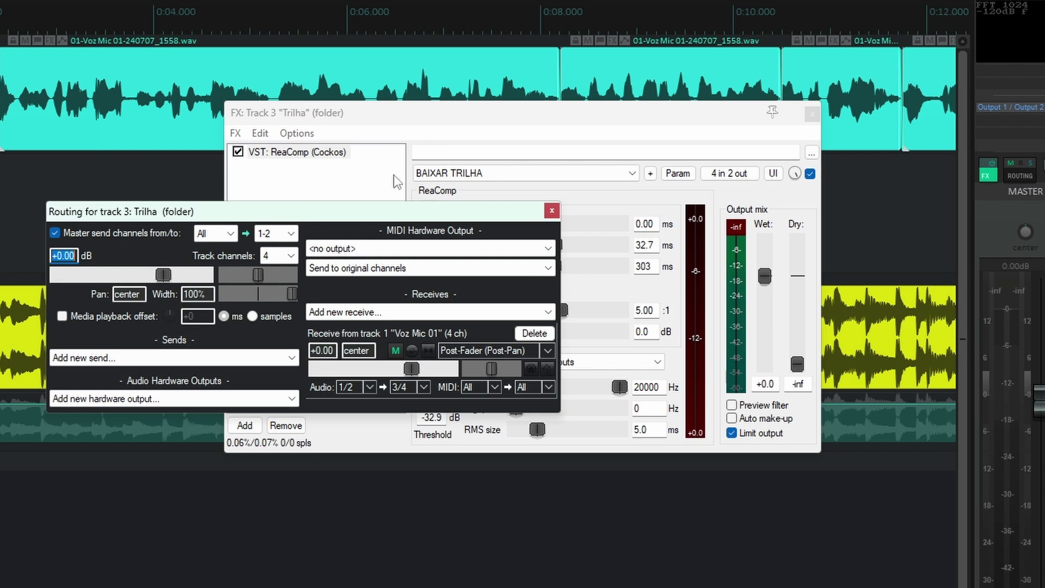
left_click(550, 211)
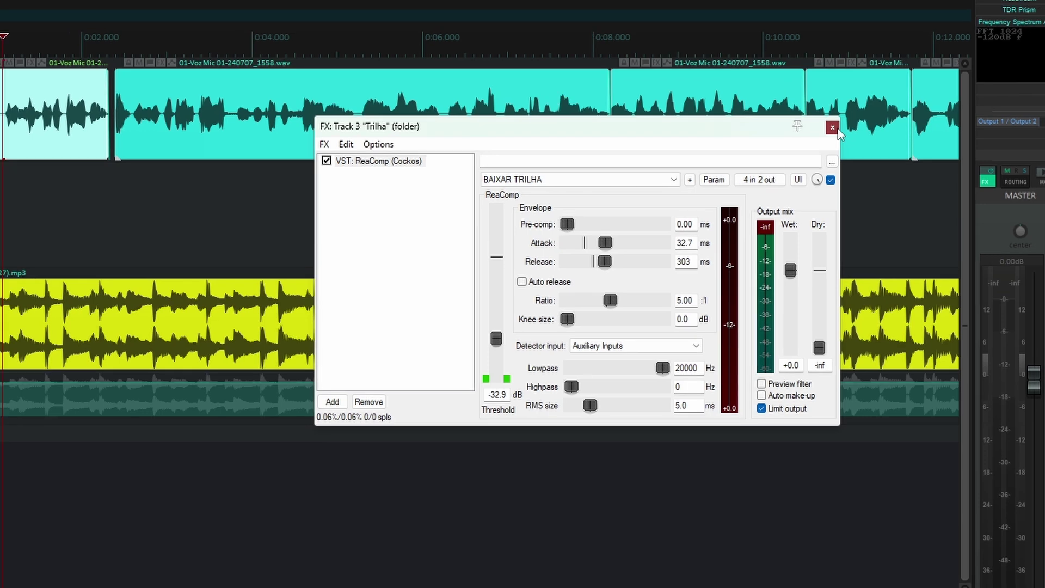
left_click(812, 115)
Shift all the voice clips further along together so the first one starts at about 0:02.5.
mouse_move(254, 157)
left_mouse_down()
mouse_move(276, 156)
mouse_move(265, 154)
left_mouse_up()
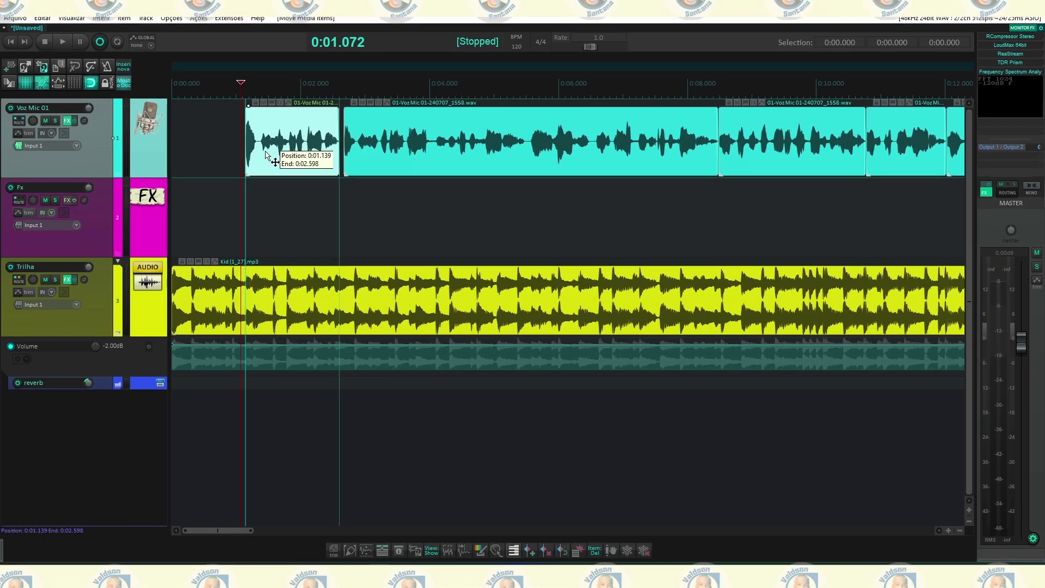
scroll(265, 152, "down", 6)
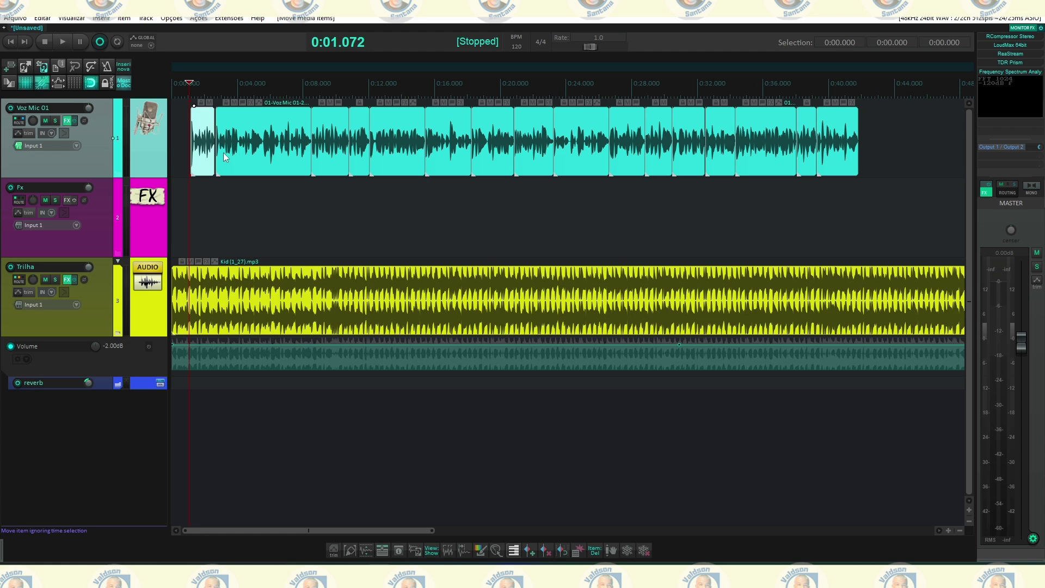
left_click_drag(203, 157, 223, 158)
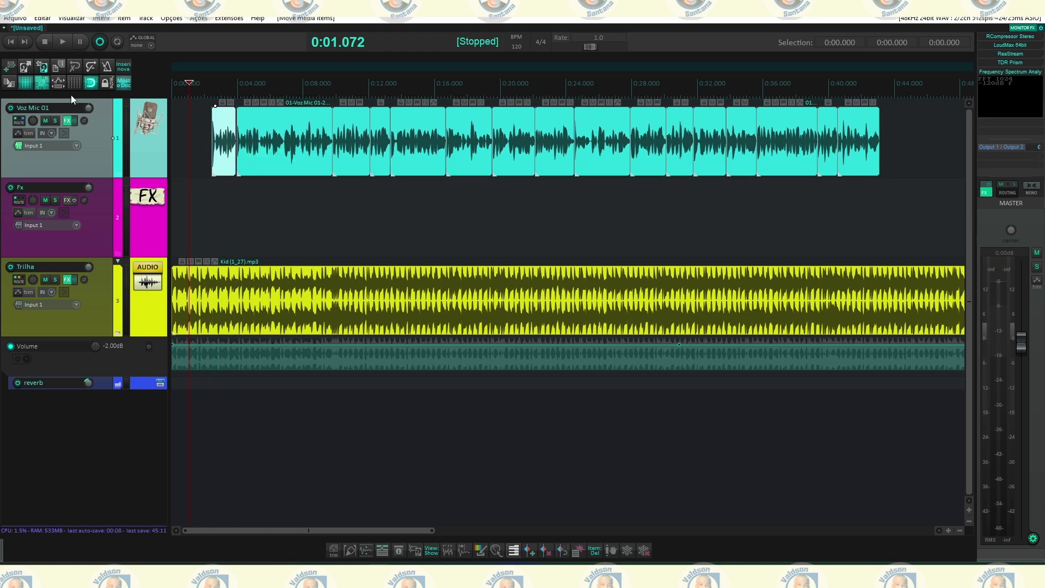
Disable ripple editing and move the first voice clip on its own to about 0:01, returning the music clip to the timeline start.
left_click(42, 83)
left_click_drag(225, 151, 199, 166)
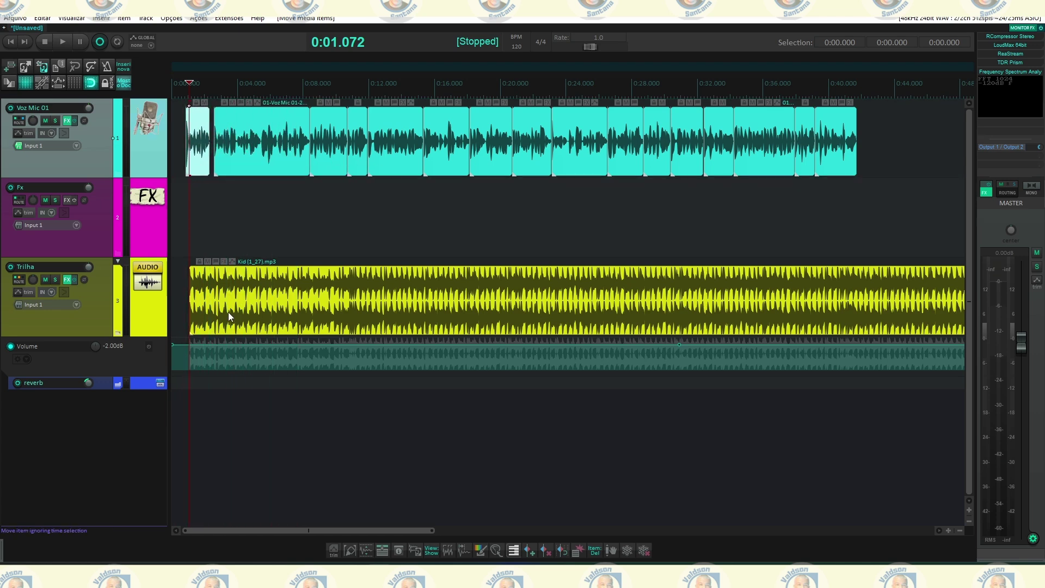
left_click_drag(227, 312, 210, 312)
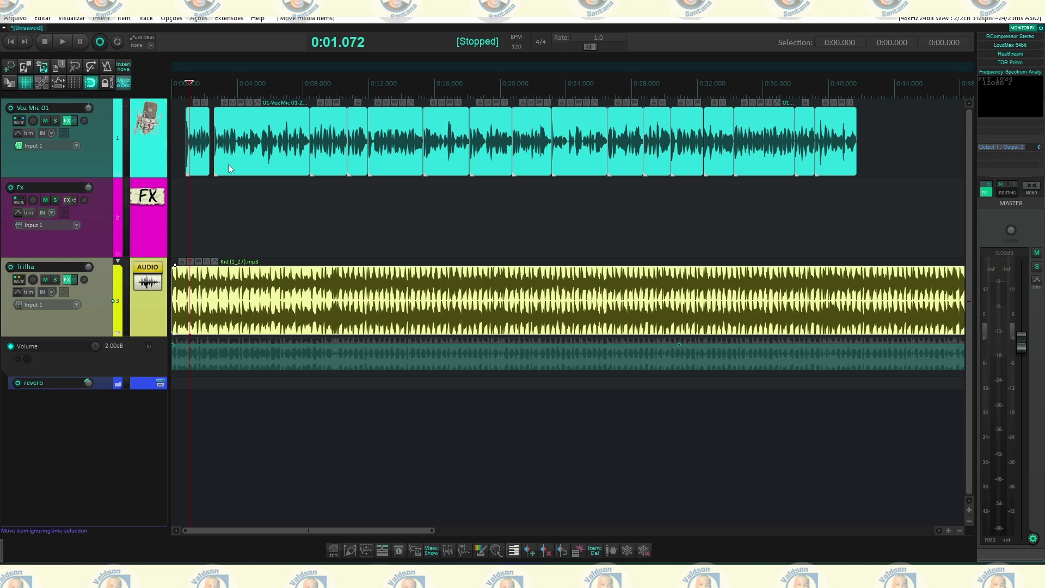
left_click_drag(201, 160, 200, 161)
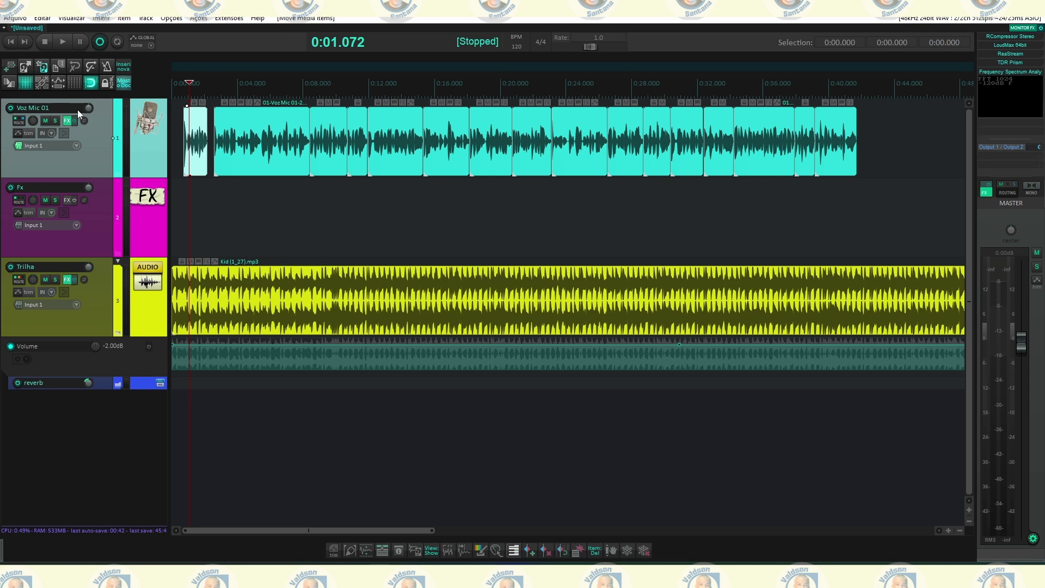
Re-enable ripple editing and move the first voice clip onto the Fx track at about 0:07, shifting the following clips with it.
left_click(41, 86)
left_click_drag(198, 150, 307, 224)
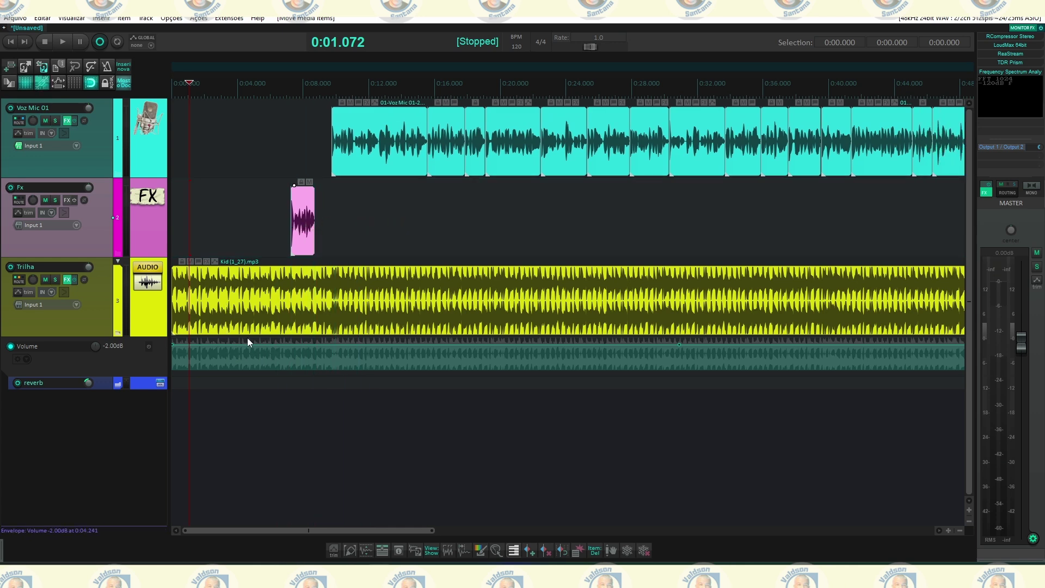
left_click_drag(247, 338, 273, 286)
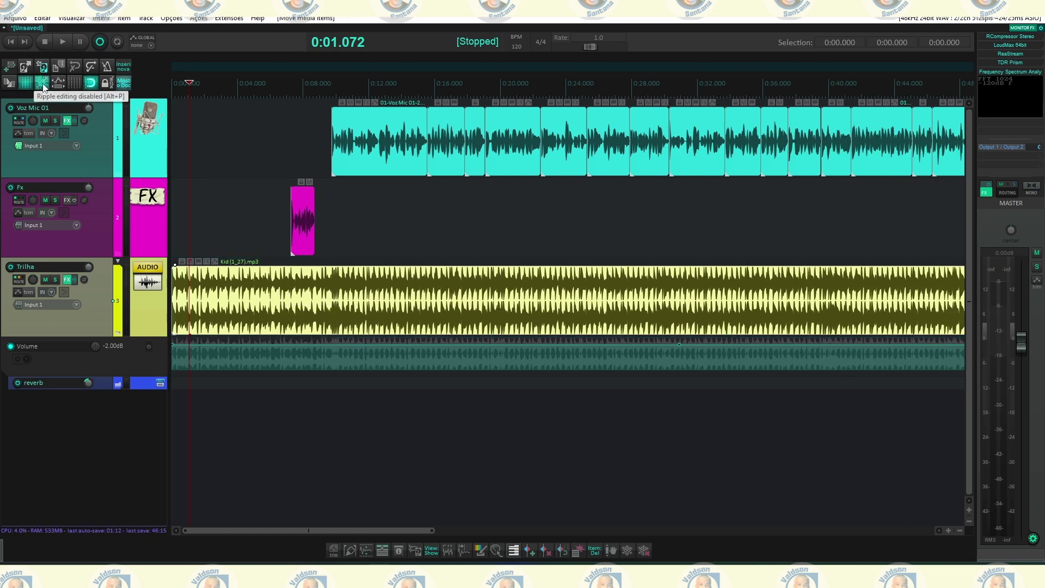
Return the first voice clip to the Voz Mic 01 track at about 0:03 and play the mix with the music from 0:00.265.
left_click_drag(305, 217, 239, 162)
left_click(177, 136)
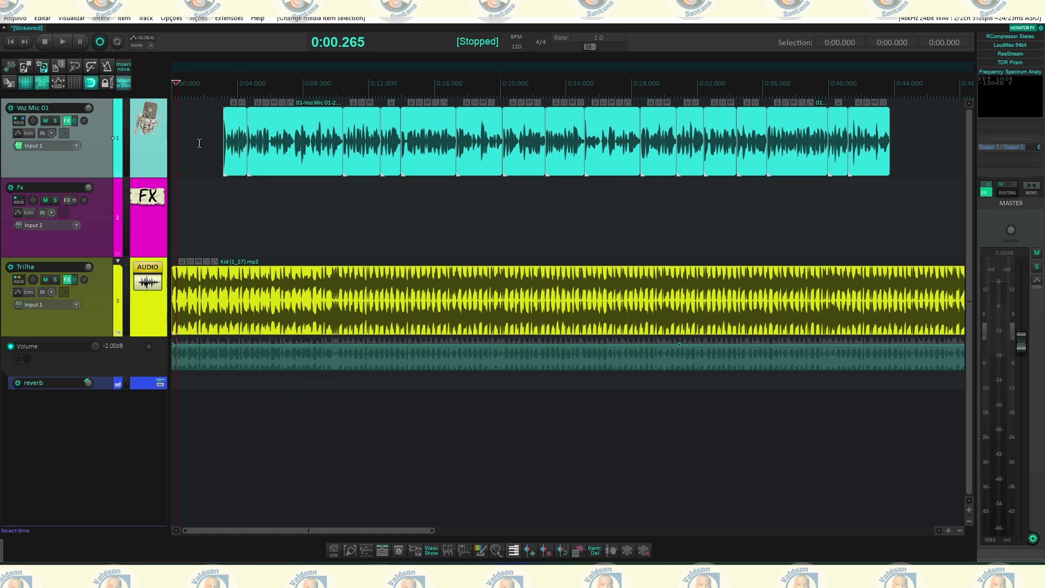
key("space")
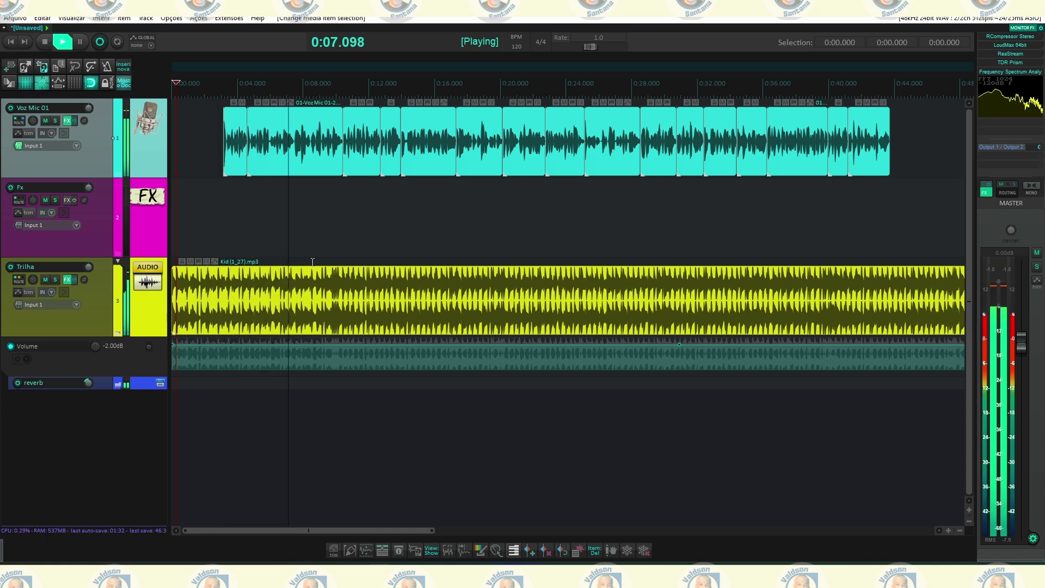
key("space")
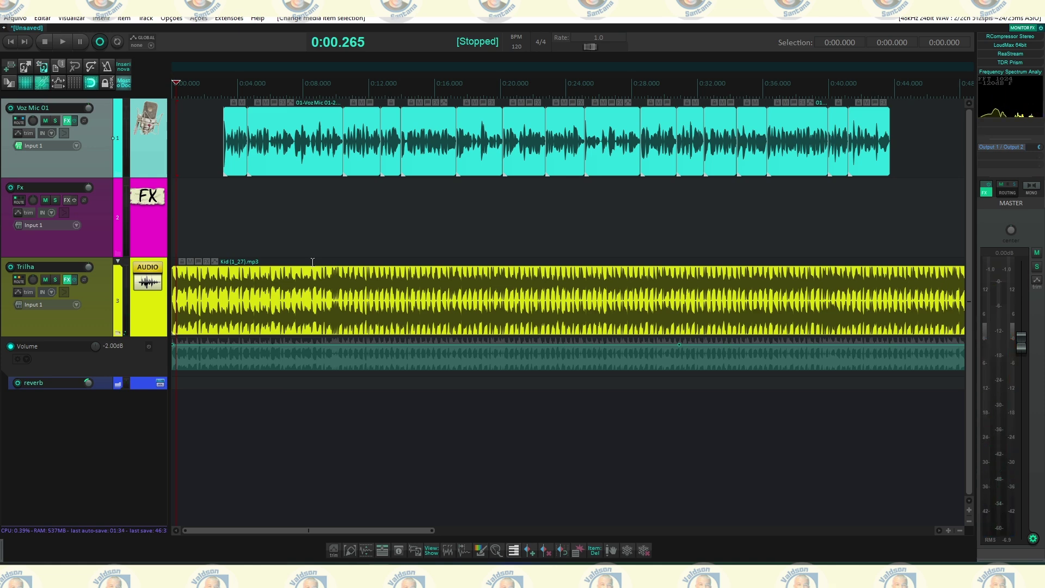
scroll(184, 221, "up", 2)
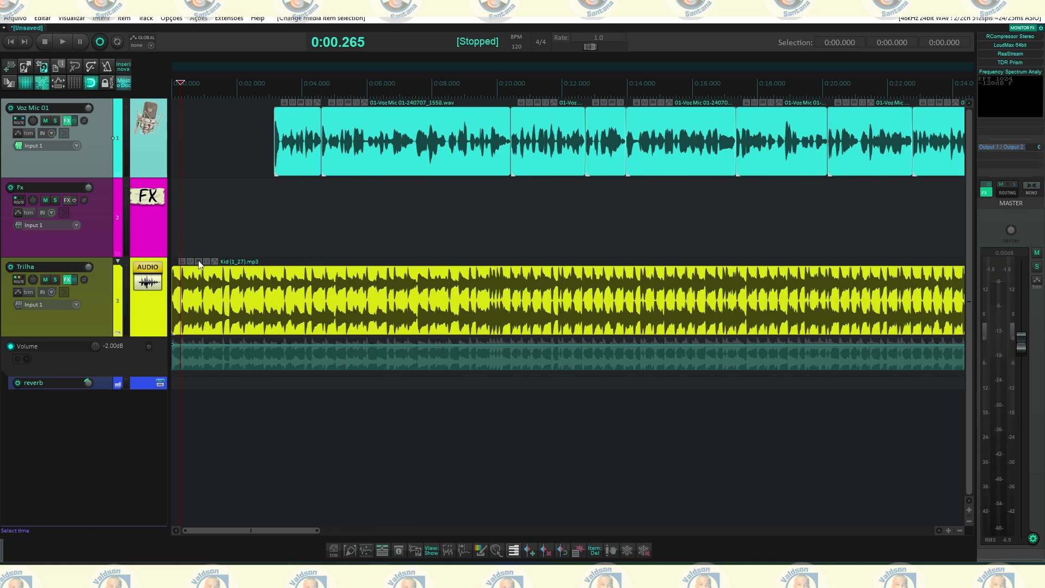
Shift the voice clips slightly earlier together so the first starts at about 0:03.1, and play the mix from 0:00.133.
left_click(181, 221)
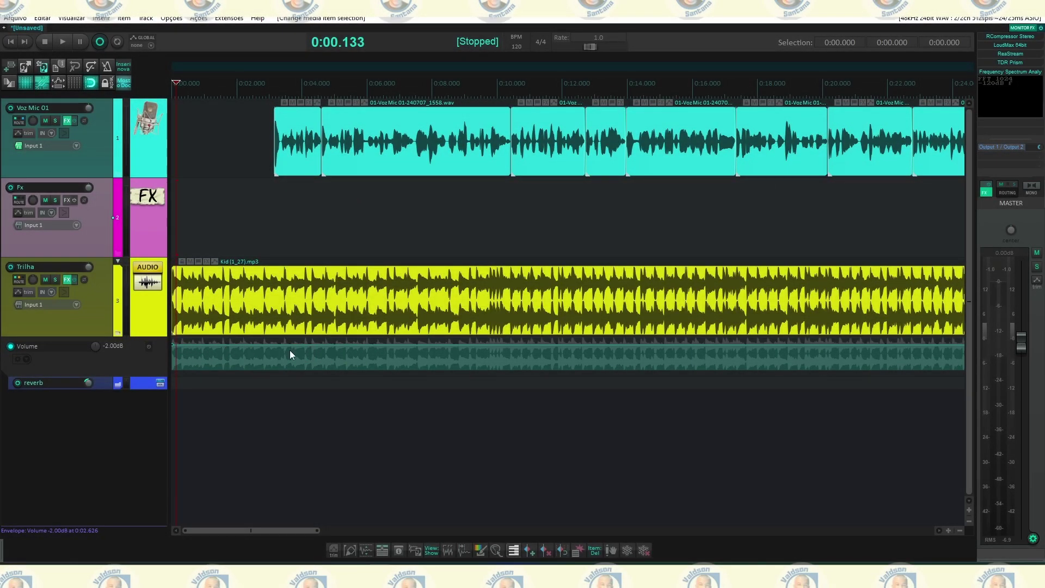
scroll(327, 354, "down", 5)
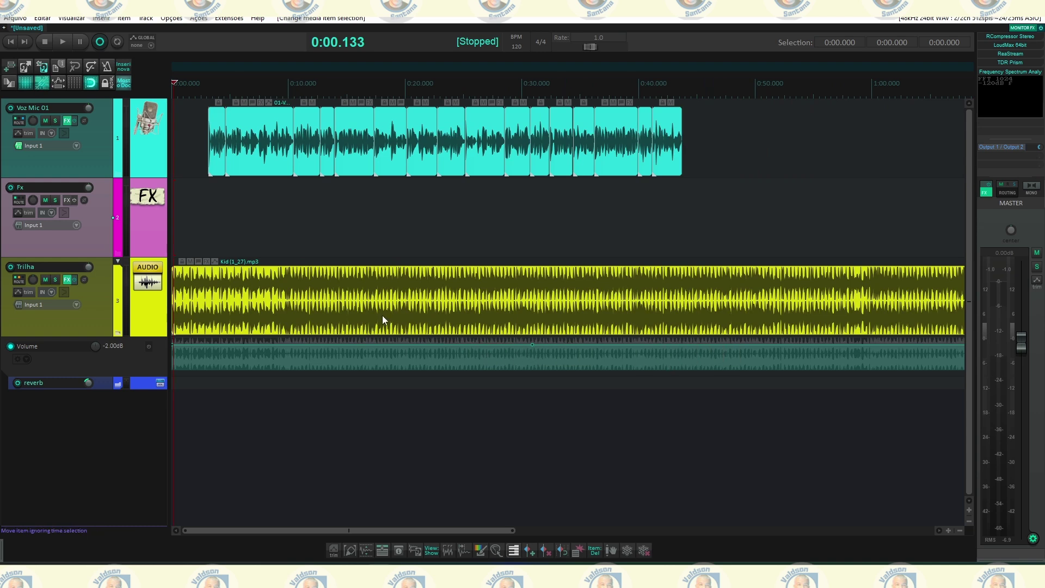
scroll(185, 346, "up", 3)
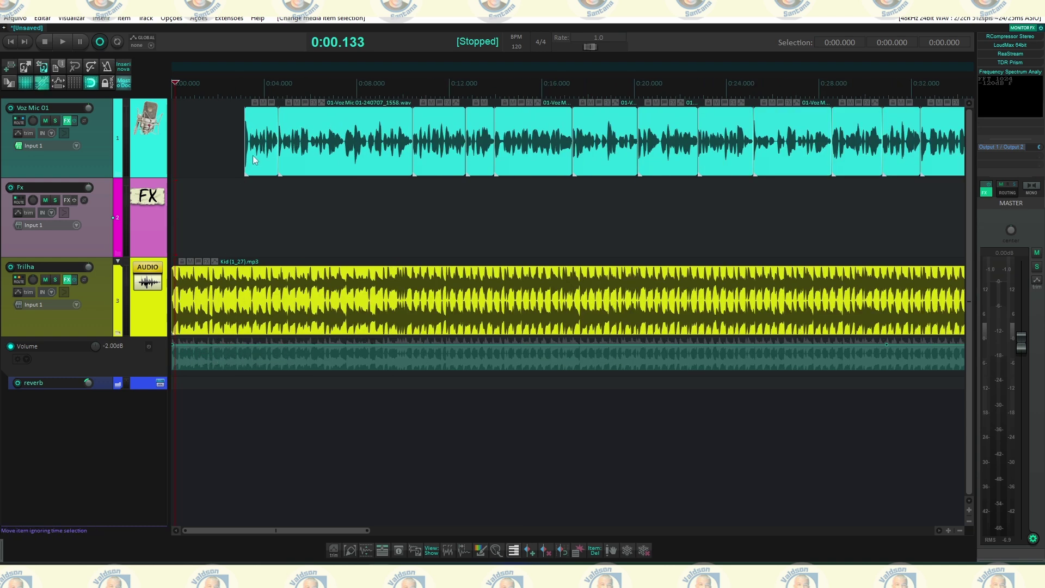
left_click_drag(253, 155, 251, 156)
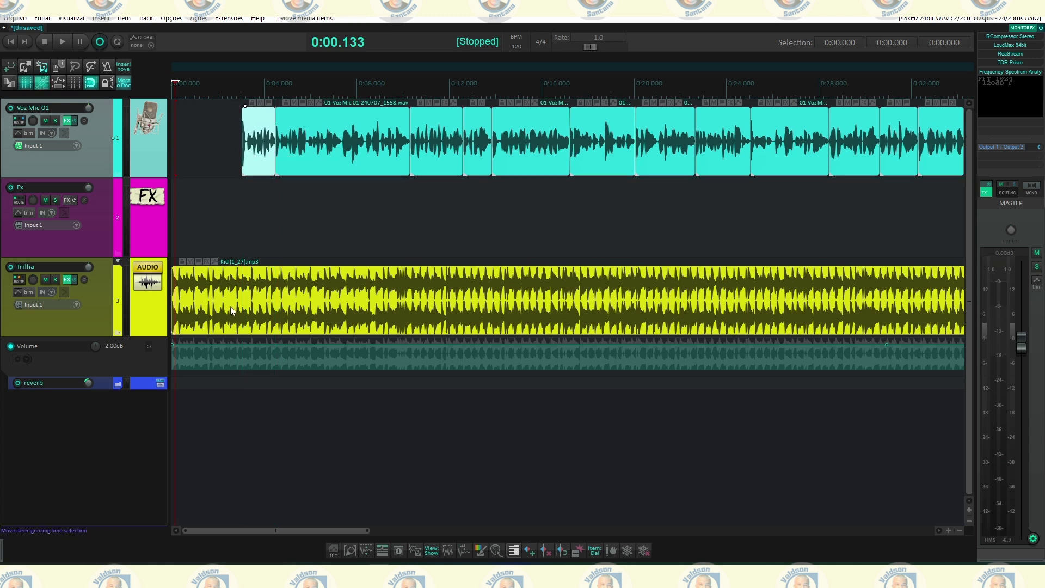
key("space")
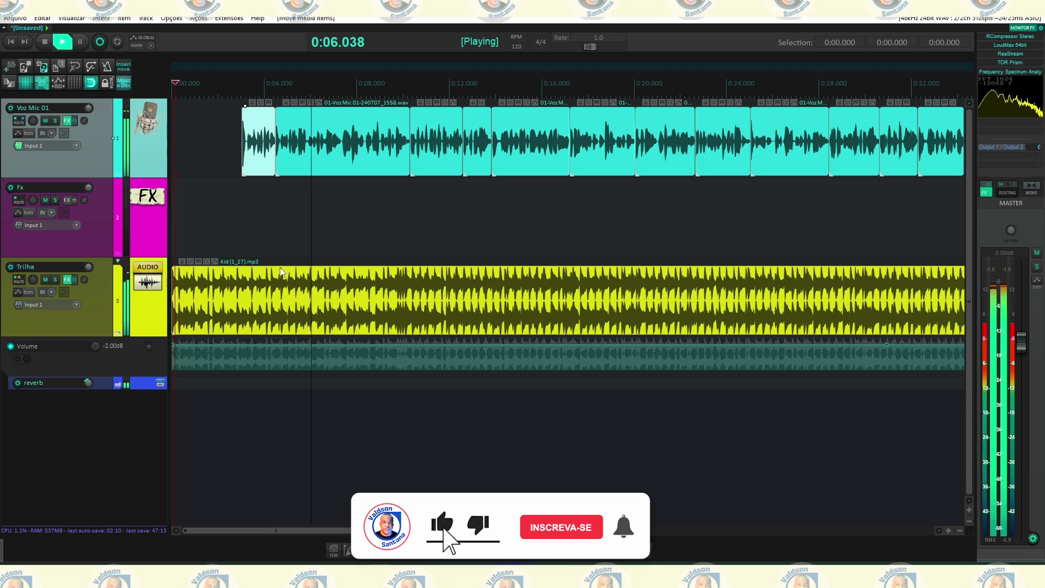
key("space")
scroll(285, 255, "down", 3)
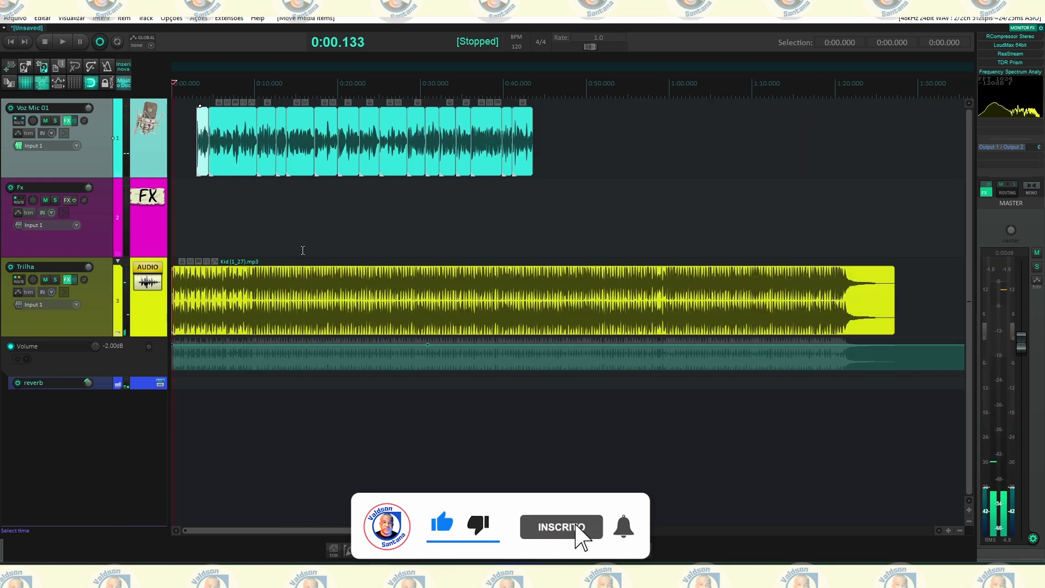
Open the Trilha track's ReaComp and play the mix to examine how the voice reduces the music.
left_click(66, 281)
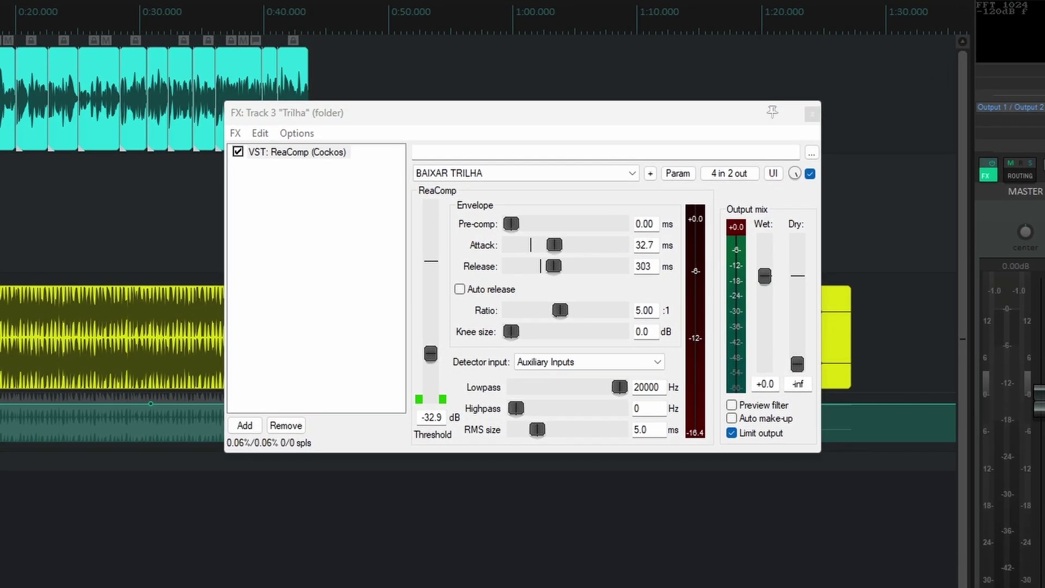
key("space")
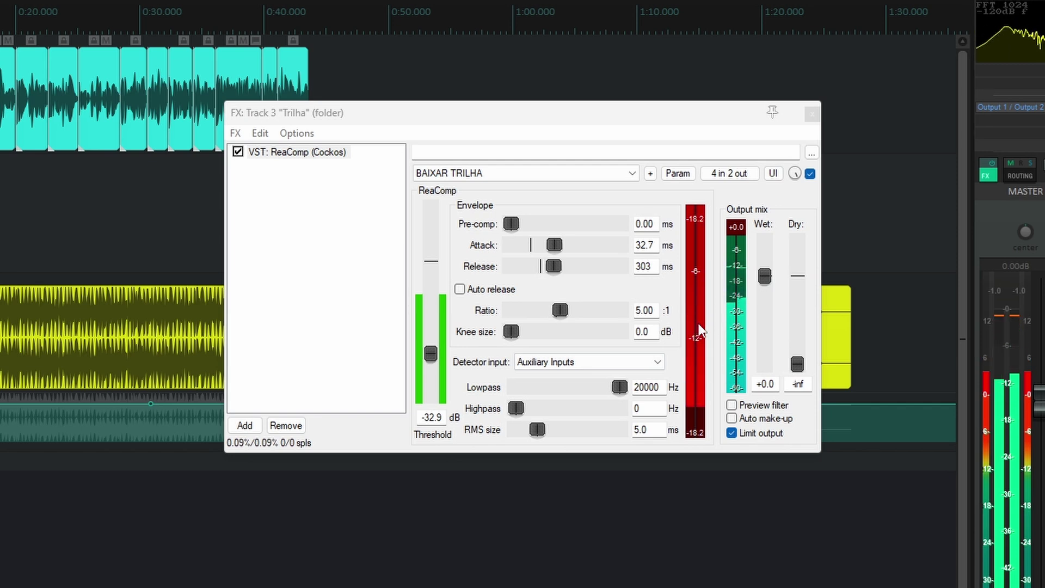
key("space")
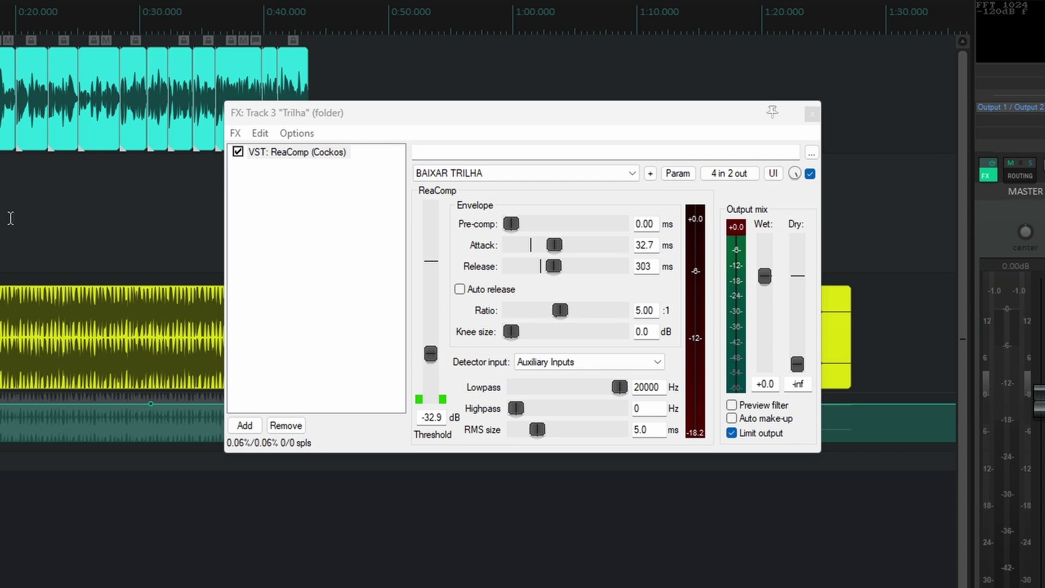
Try lowering ReaComp's threshold on the Trilha track to about -43.8 dB during playback.
key("space")
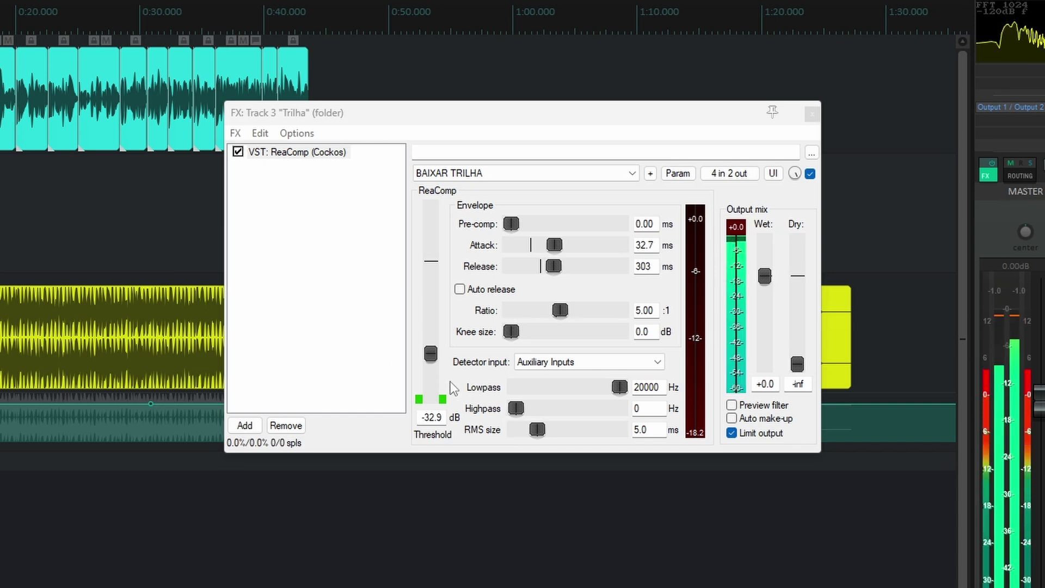
mouse_move(434, 359)
left_mouse_down()
mouse_move(435, 320)
mouse_move(436, 374)
left_mouse_up()
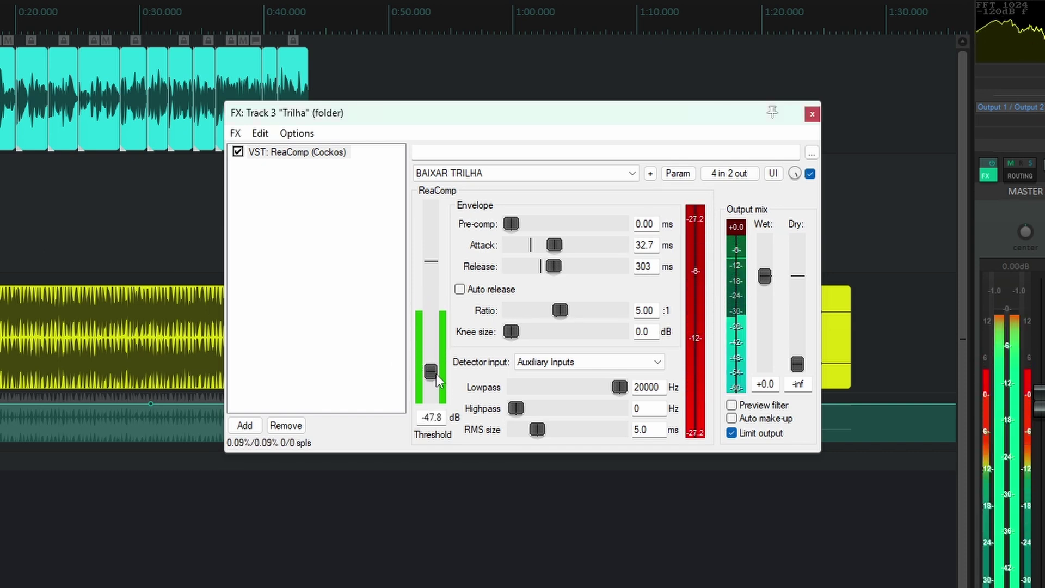
key("space")
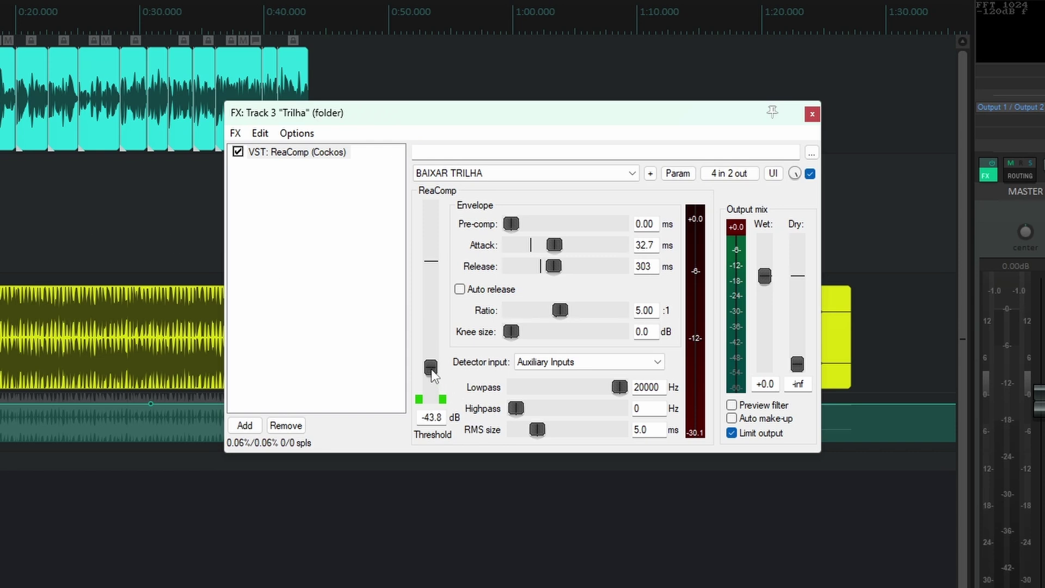
Raise ReaComp's threshold on the Trilha track to -32.2 dB while the mix plays.
left_click(187, 296)
key("space")
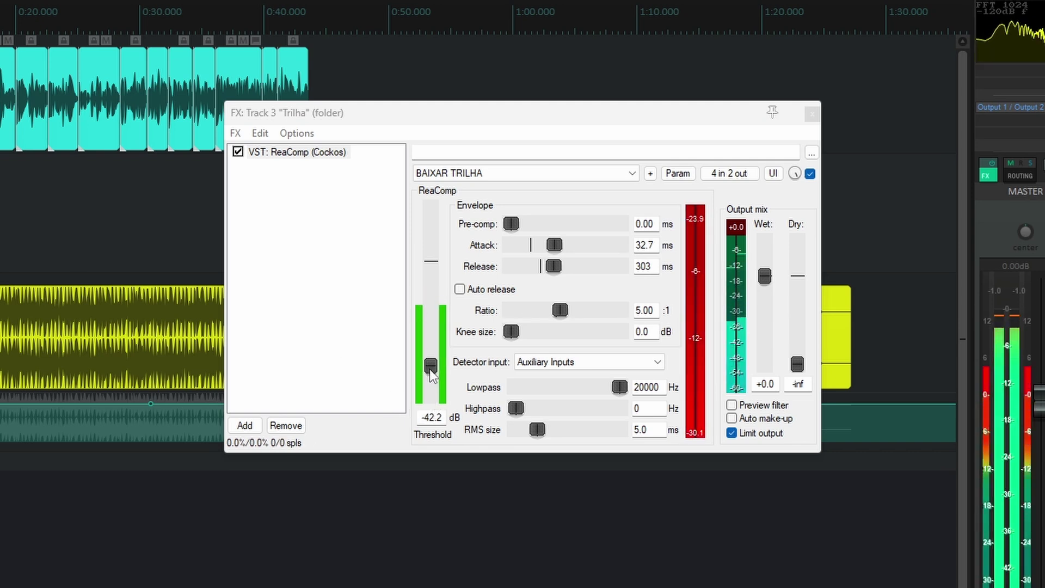
left_click_drag(430, 371, 433, 362)
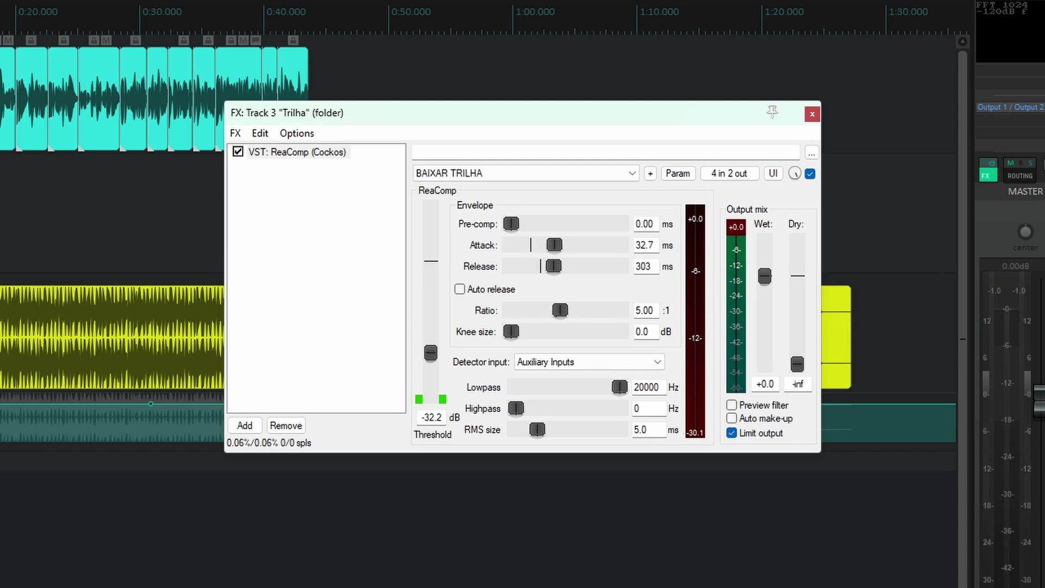
Play the mix with the raised threshold to check how the music ducks under the voice.
key("equal")
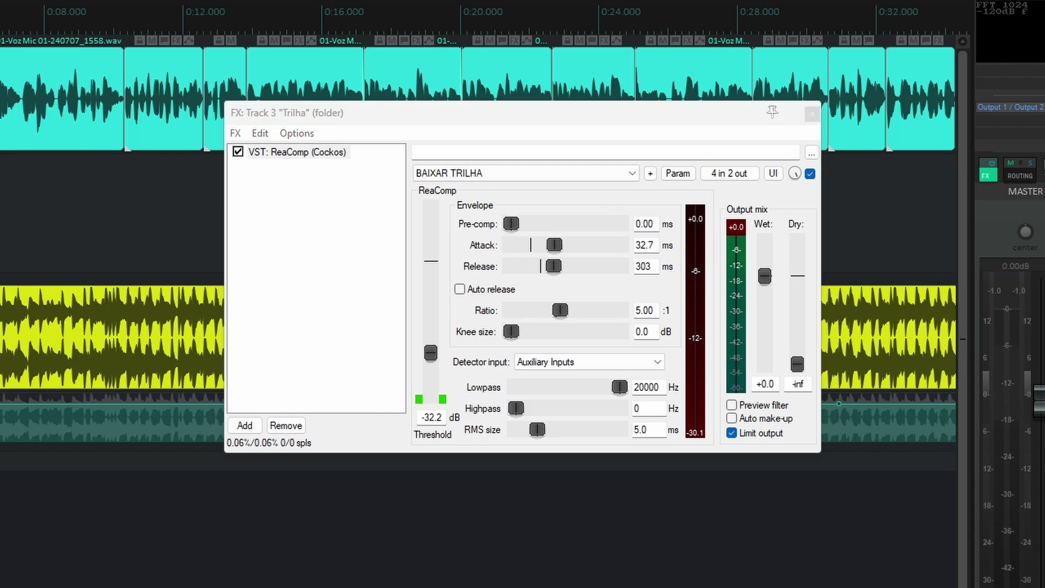
scroll(479, 82, "down", 3)
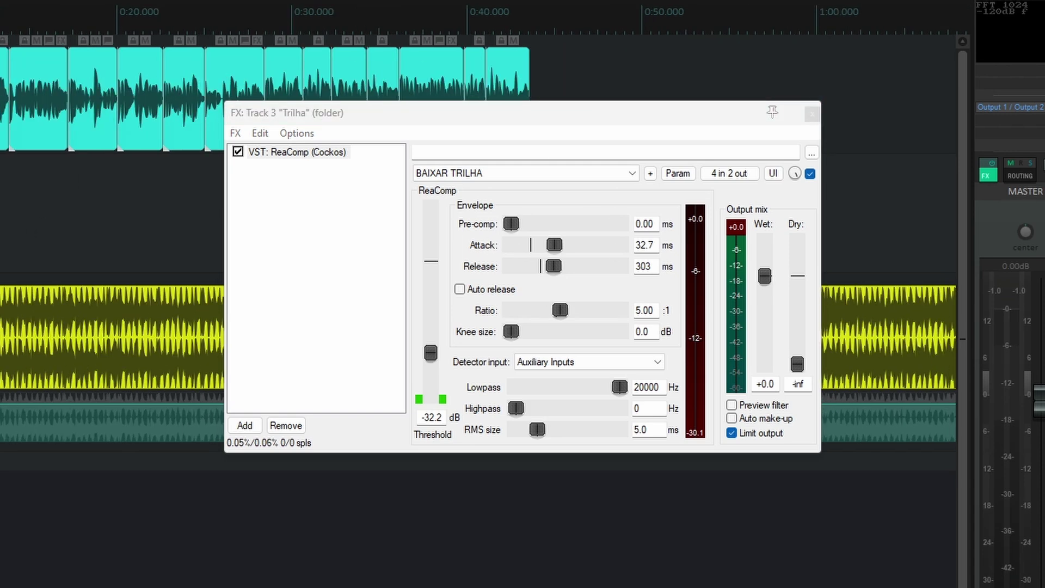
key("space")
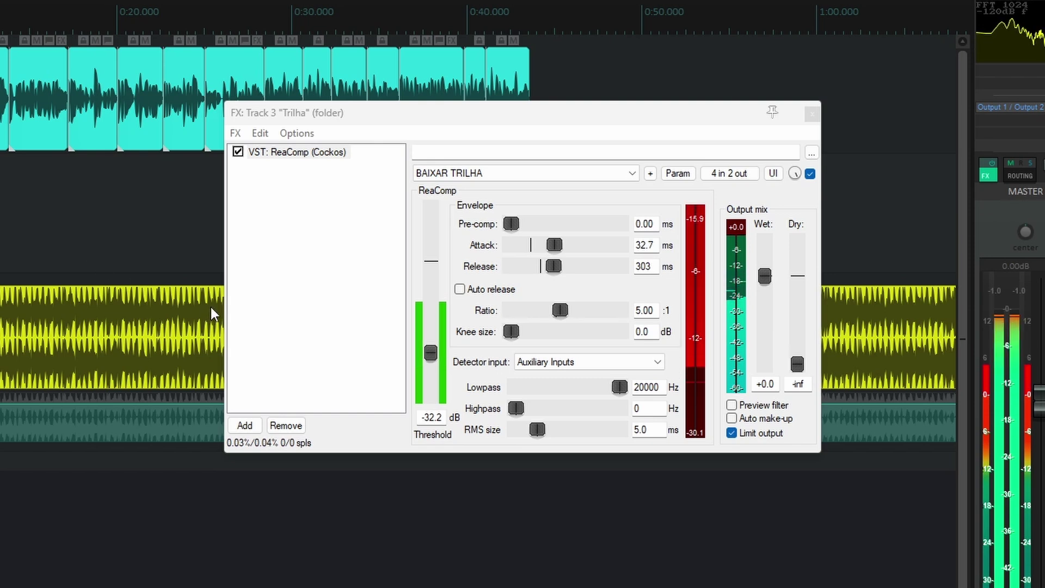
scroll(198, 280, "down", 2)
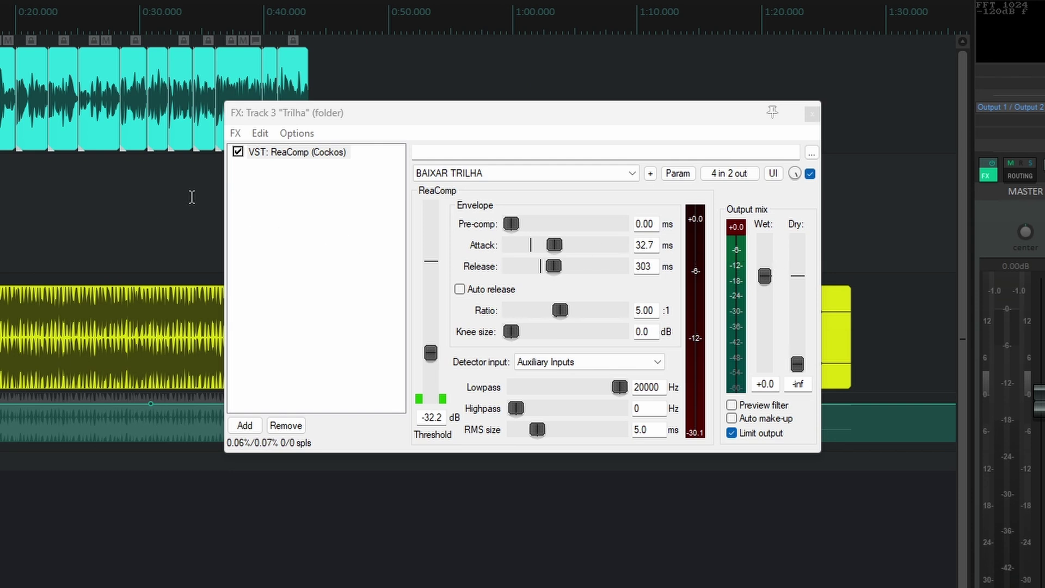
Play from 0:41.883 to check how the music recovers after the last voice clip, and close the Trilha effects window.
scroll(196, 191, "down", 2)
left_click(30, 186)
key("space")
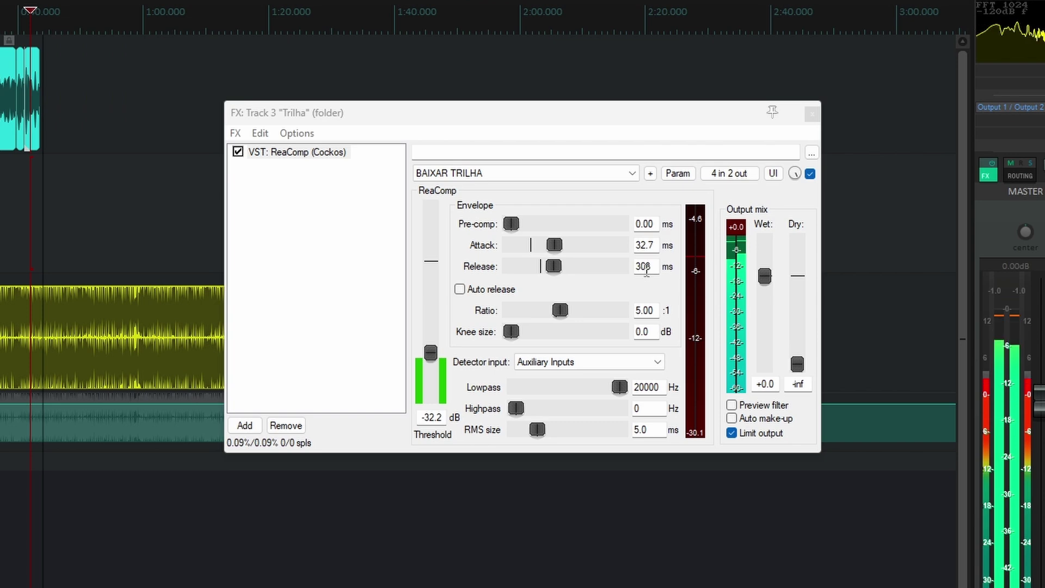
key("space")
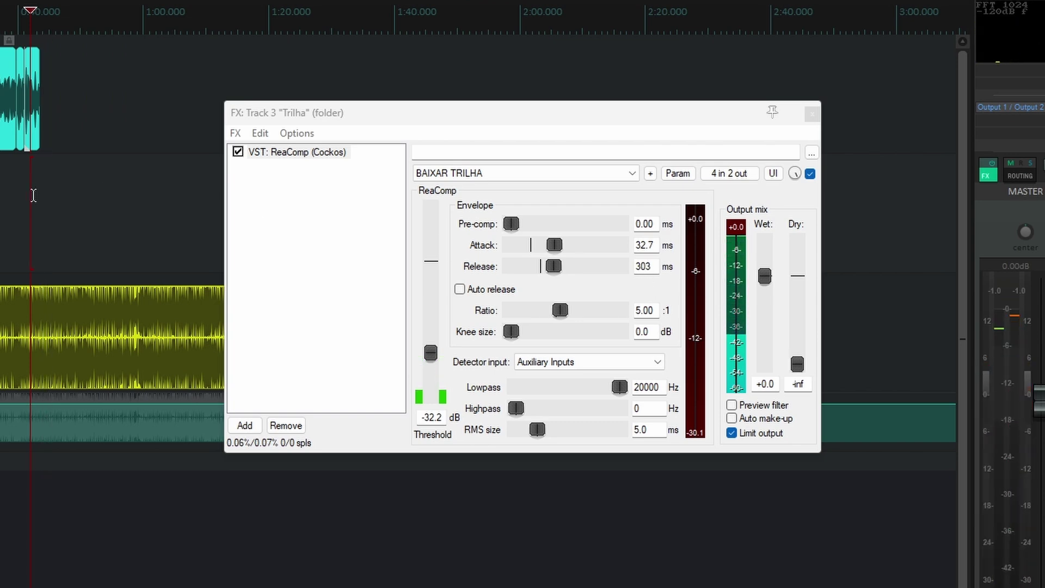
scroll(31, 193, "up", 2)
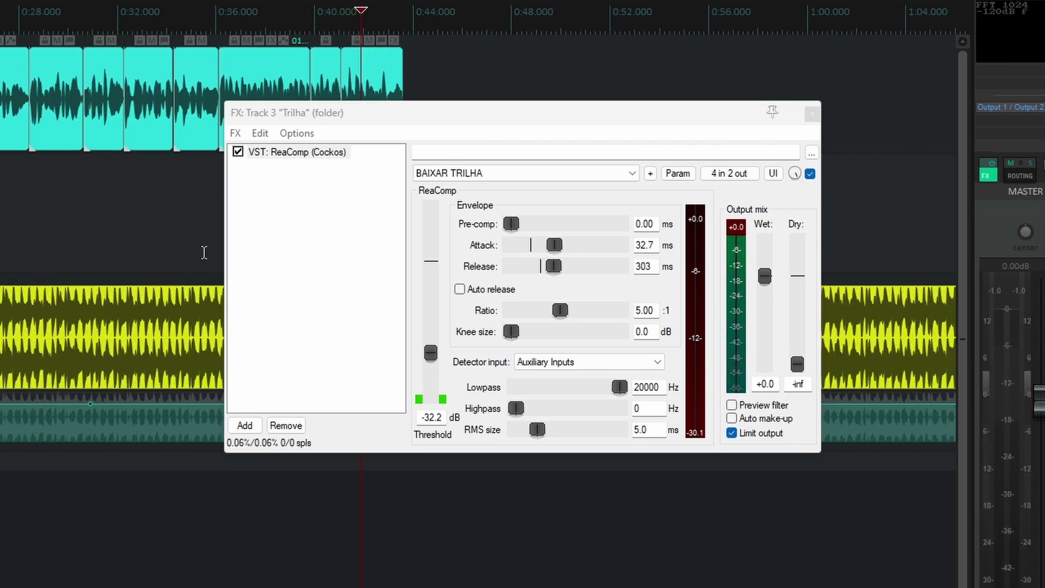
key("space")
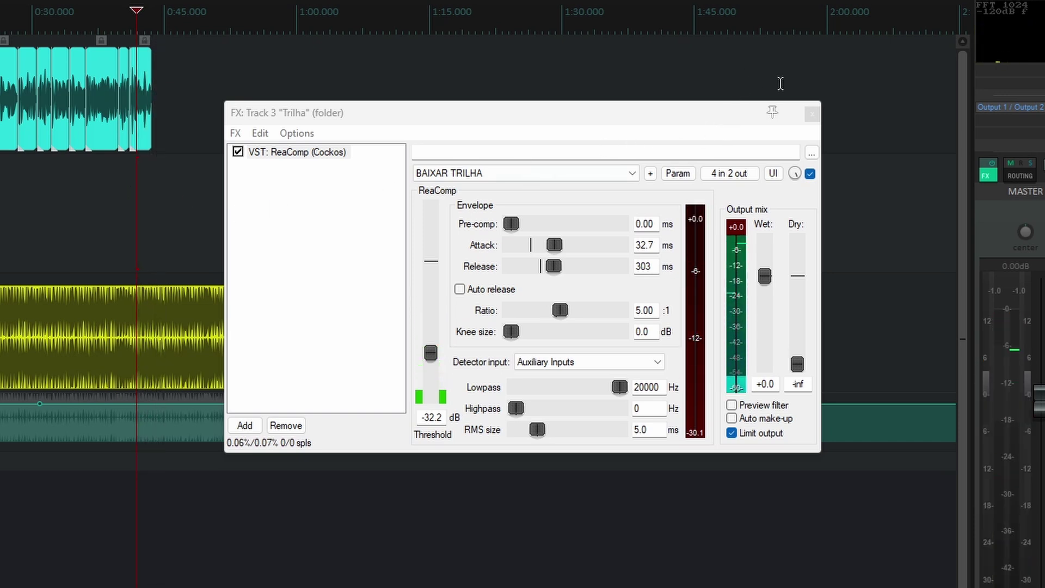
left_click(811, 113)
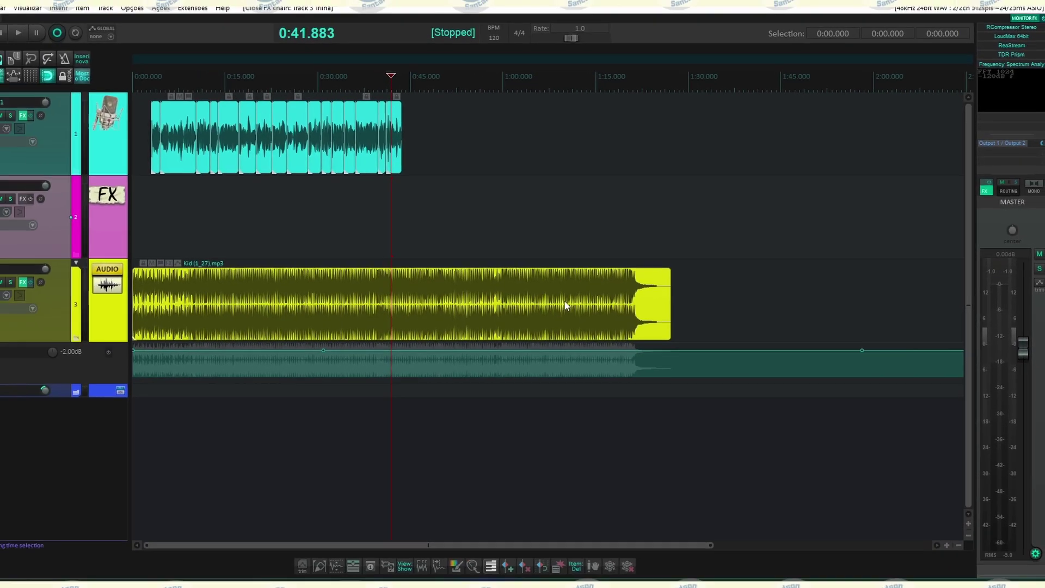
Shorten the music by splitting it at 1:09.307, moving its ending back to about 0:33 and deleting the leftover section.
left_click(379, 330)
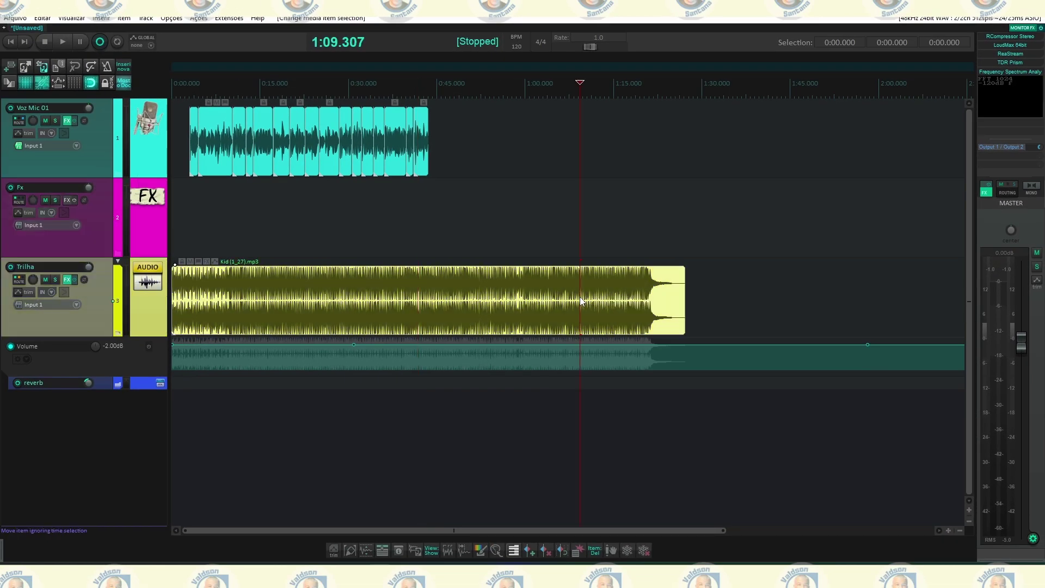
key("s")
left_click_drag(606, 305, 395, 286)
left_click(518, 314)
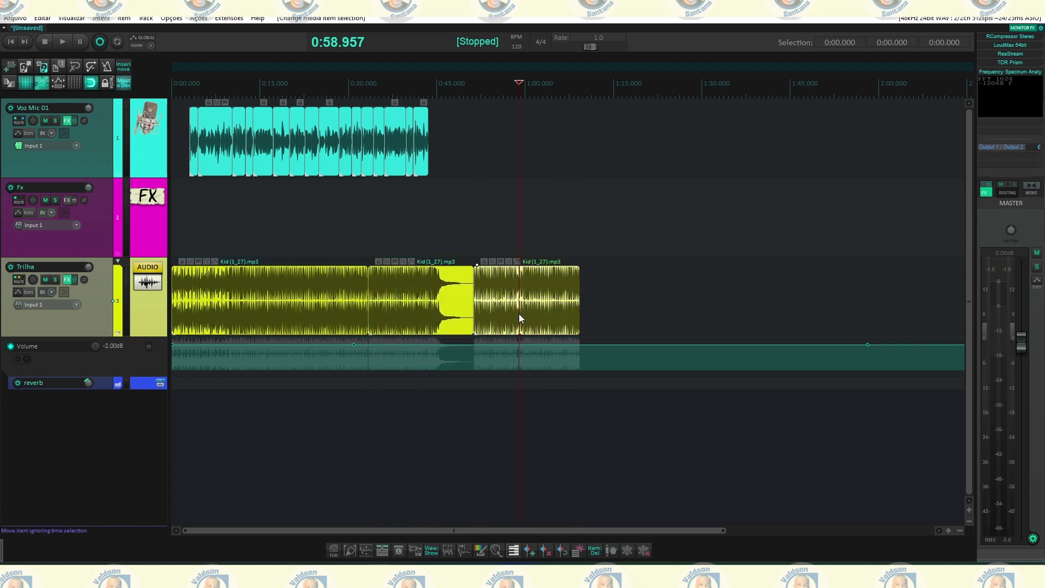
key("Delete")
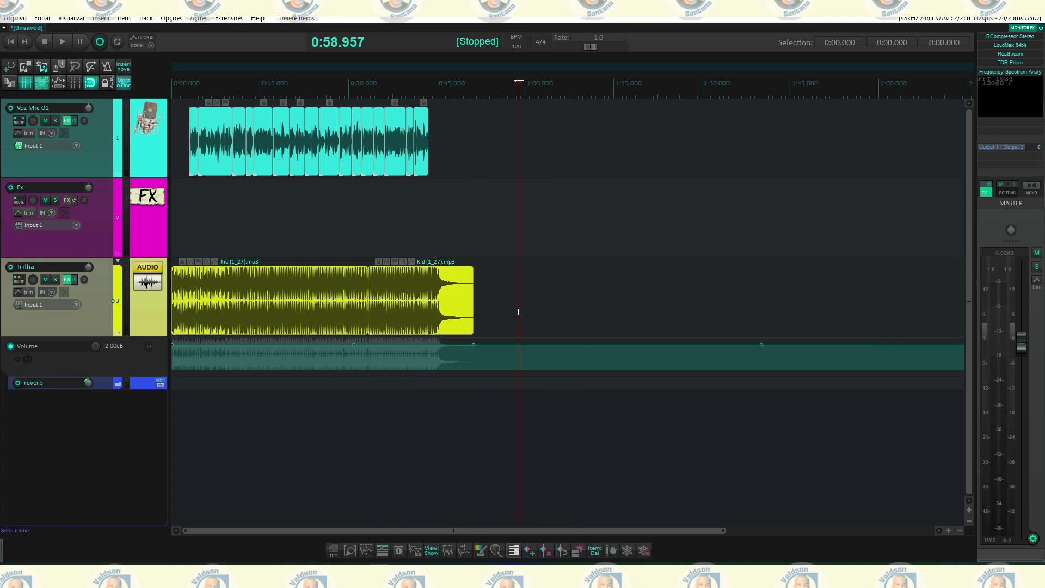
Solo the Trilha track and play the music from 0:32.967 to check the join between its two sections.
left_click(354, 246)
scroll(396, 257, "up", 5)
left_click(630, 245)
key("space")
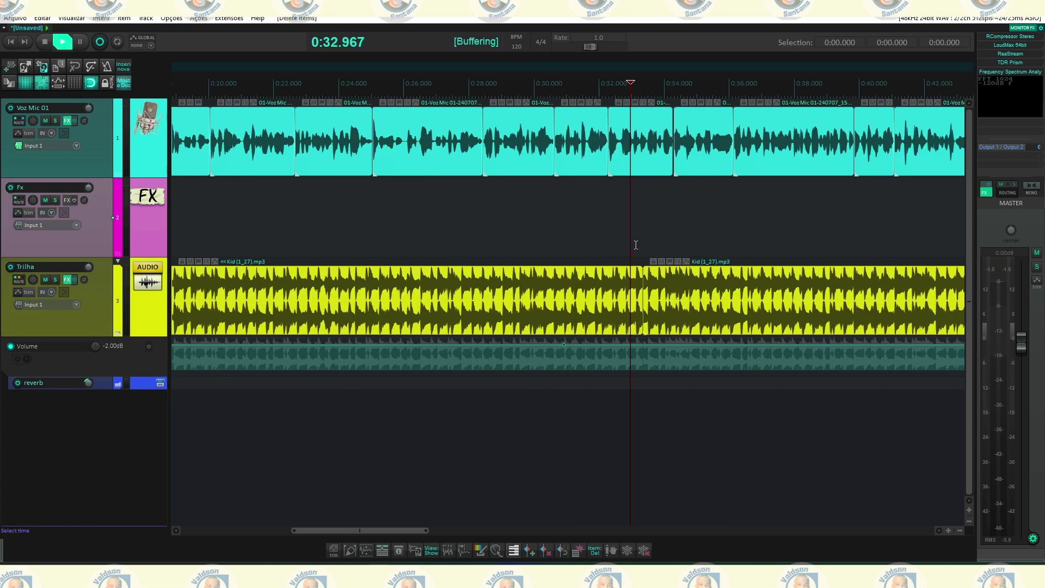
key("space")
left_click(54, 280)
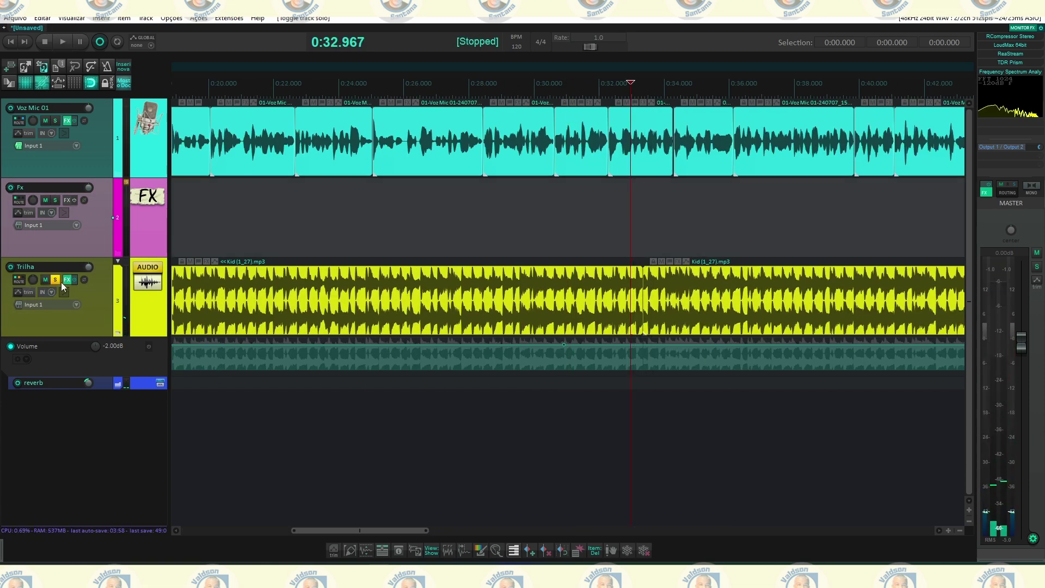
key("space")
key("space")
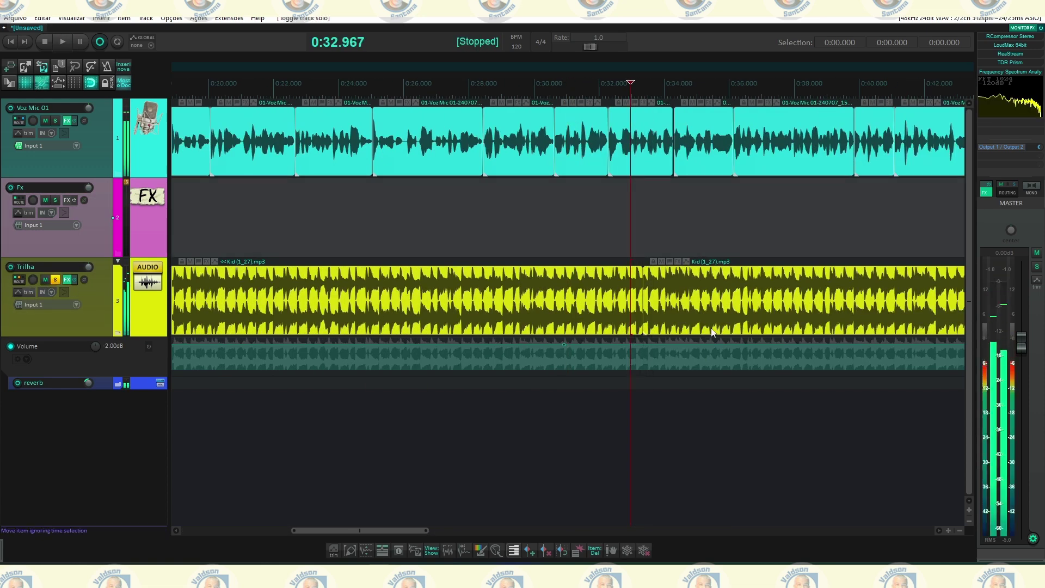
Nudge the music's ending section slightly earlier to about 0:33.2 and replay the join from 0:32.582.
left_click(620, 245)
key("space")
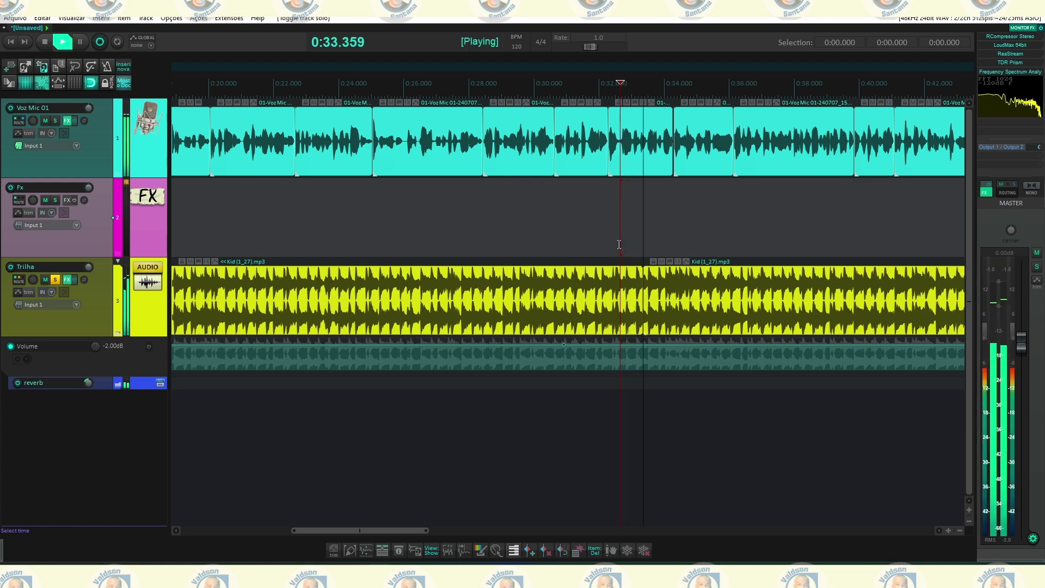
key("space")
left_click_drag(667, 297, 659, 298)
left_click(618, 256)
key("space")
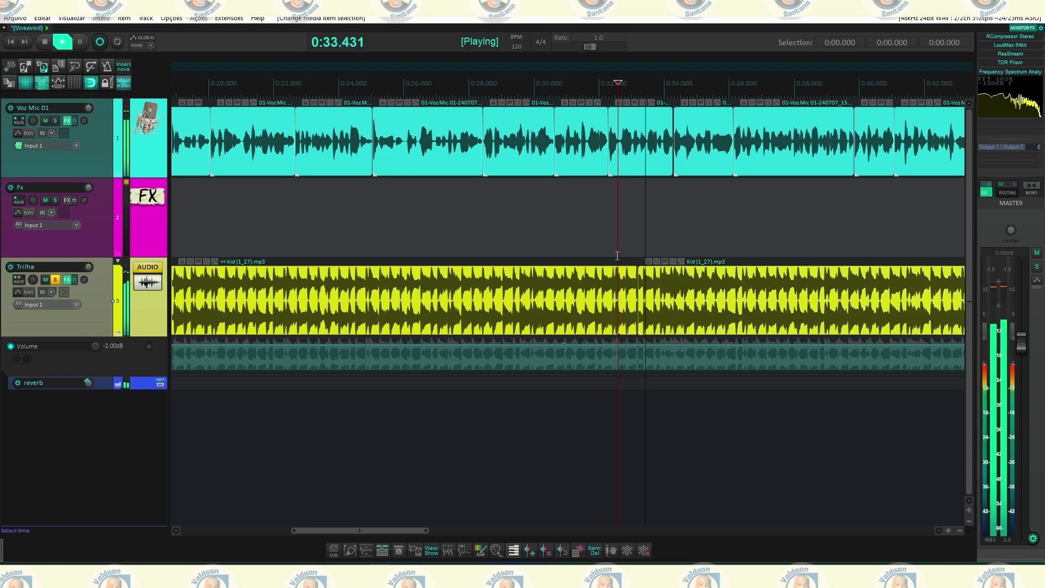
scroll(618, 256, "down", 3)
key("space")
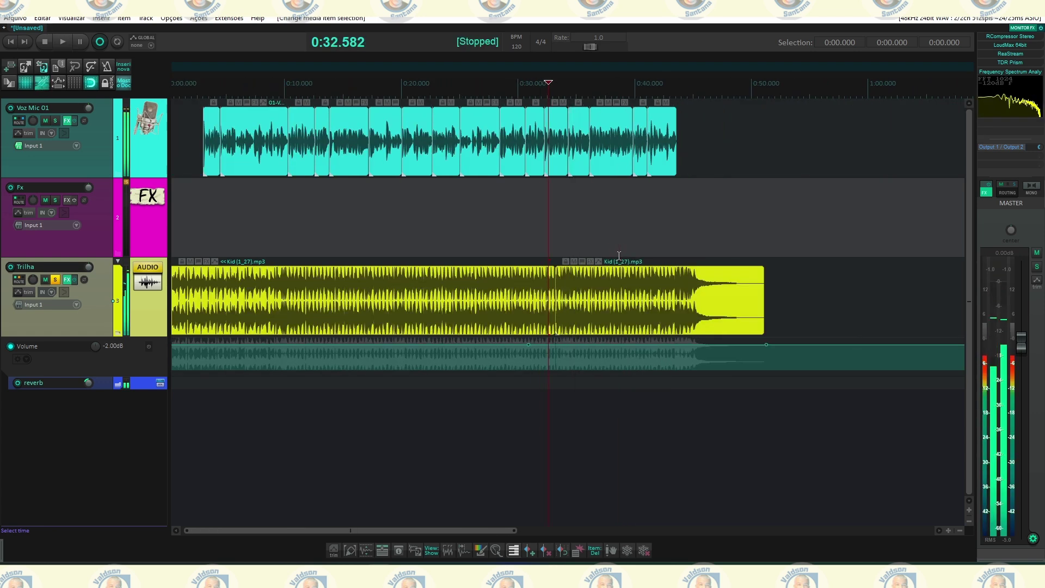
Unsolo the Trilha track and play the mix from 0:35.775 through the end of the voice.
left_click(53, 282)
left_click(585, 232)
key("space")
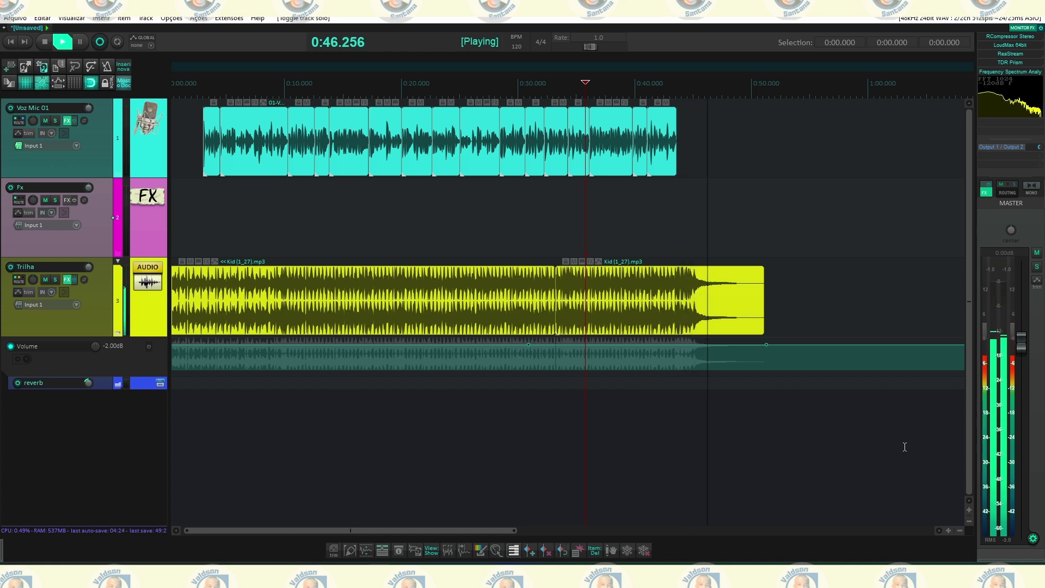
key("space")
Trim the end of the music to about 0:47.4 and give it a fade-out of about 1 second.
left_click_drag(764, 314, 715, 314)
left_click_drag(720, 270, 709, 268)
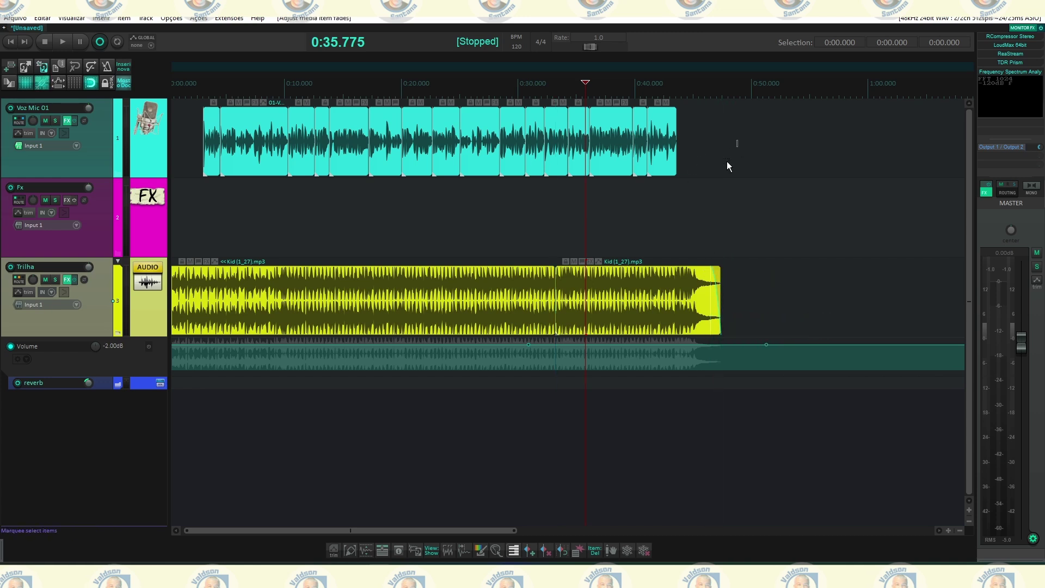
left_click_drag(738, 140, 182, 308)
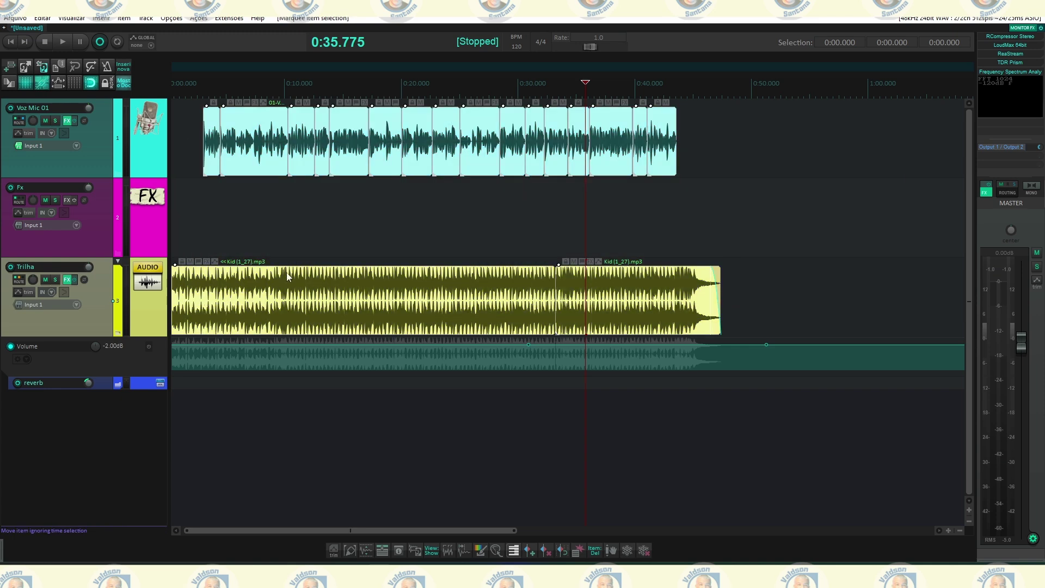
left_click(575, 221)
left_click(670, 170)
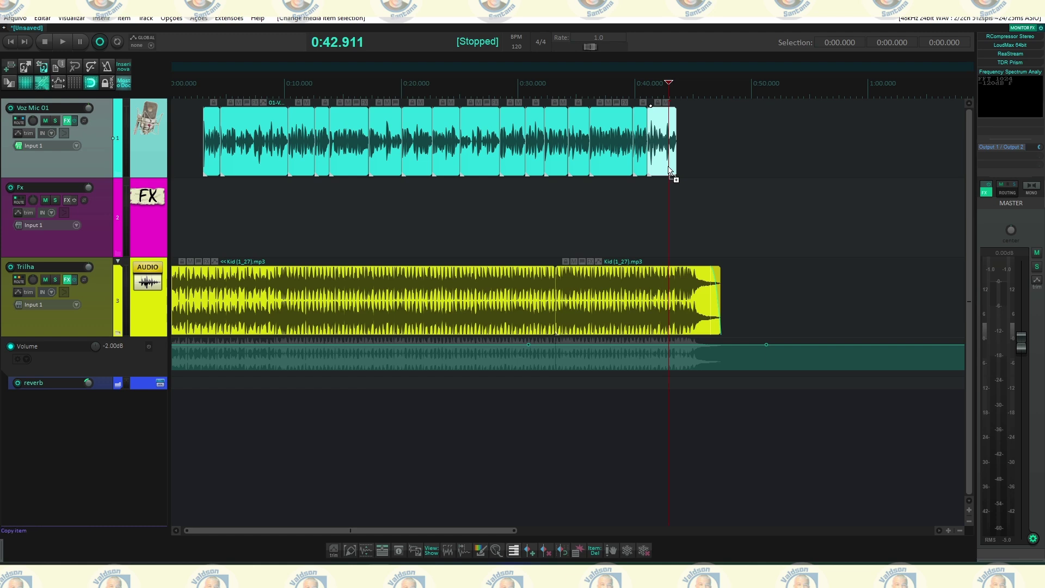
Create a region spanning all the voice and music items, named ESCOLA CRISTÃ DE FÉRIAS and coloured green.
key("ctrl+a")
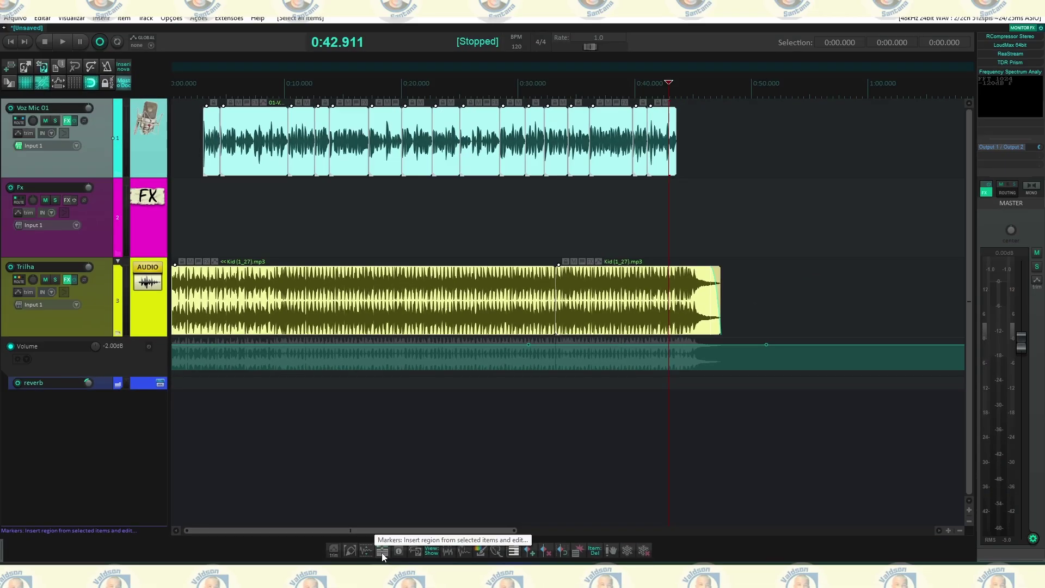
left_click(382, 551)
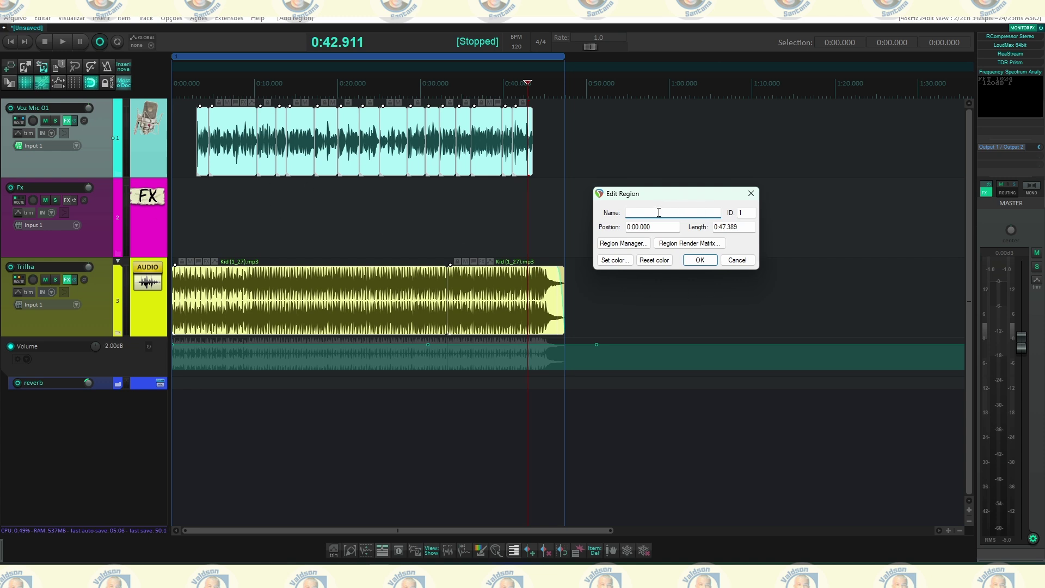
left_click(615, 259)
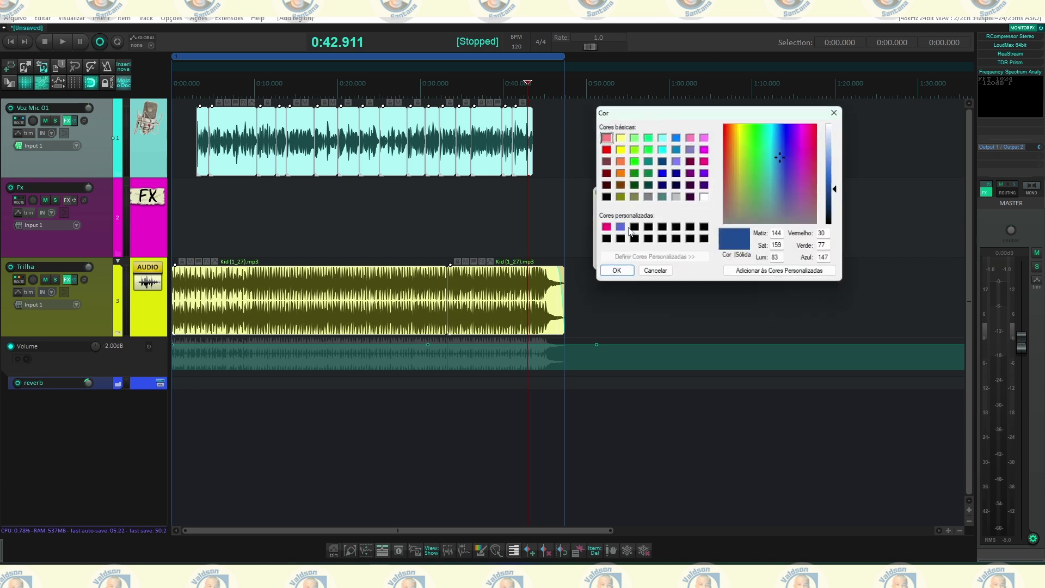
left_click(633, 173)
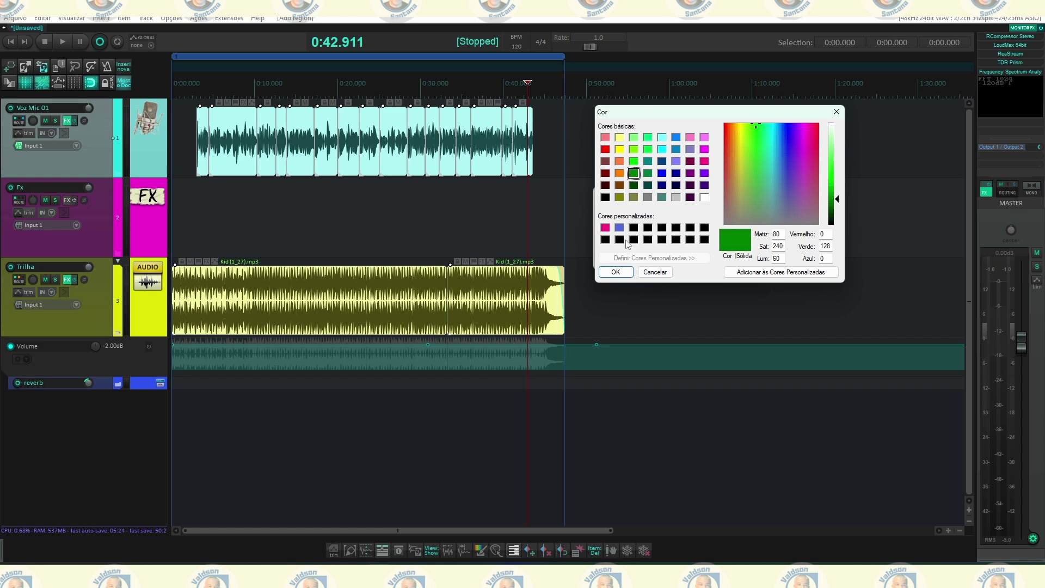
left_click(616, 272)
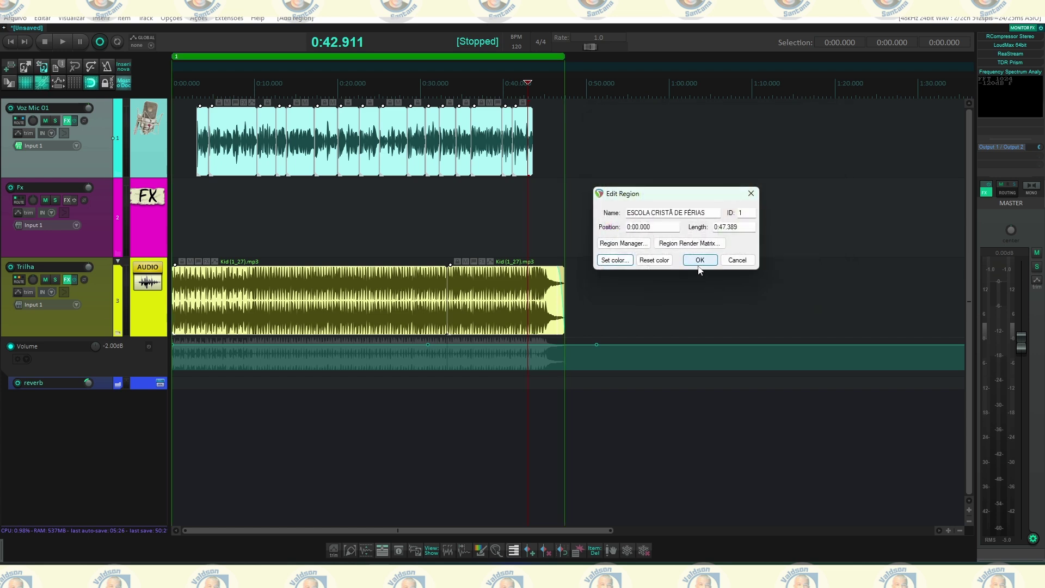
left_click(701, 260)
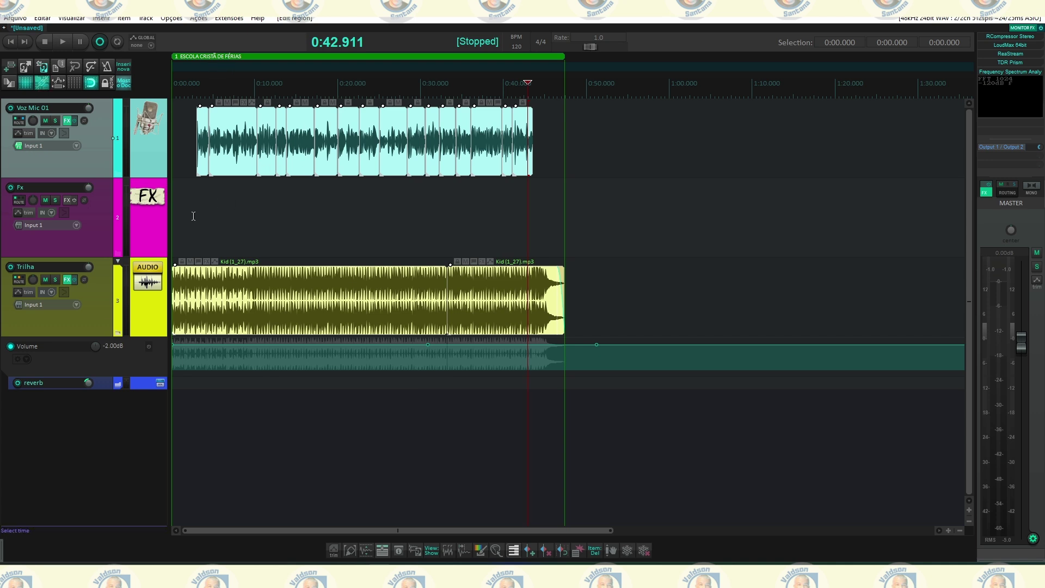
Play the mix from the start, clear the item selection, and continue playback from 0:38.714 through the end of the voice.
key("Home")
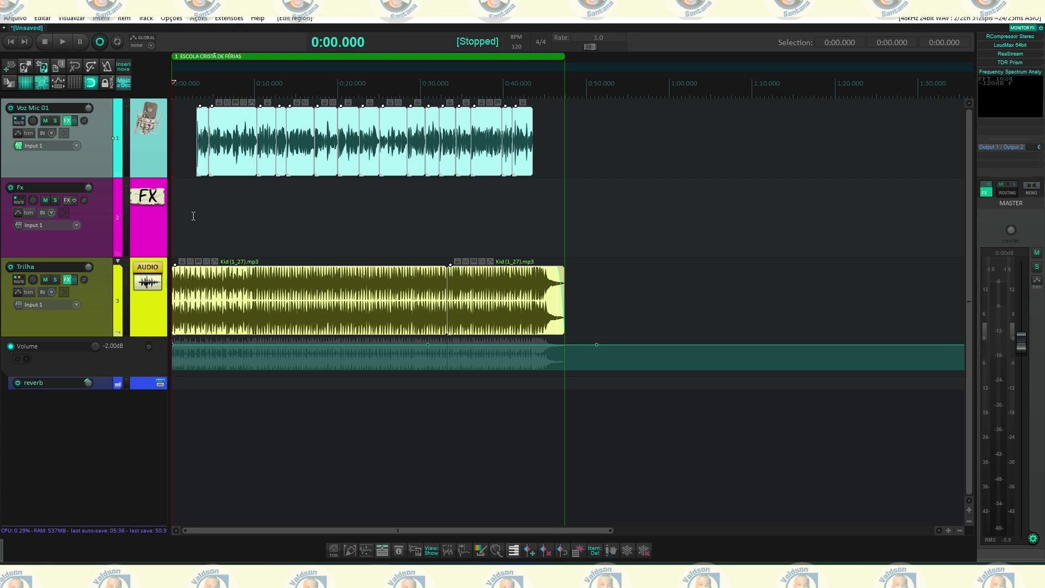
scroll(317, 254, "up", 1)
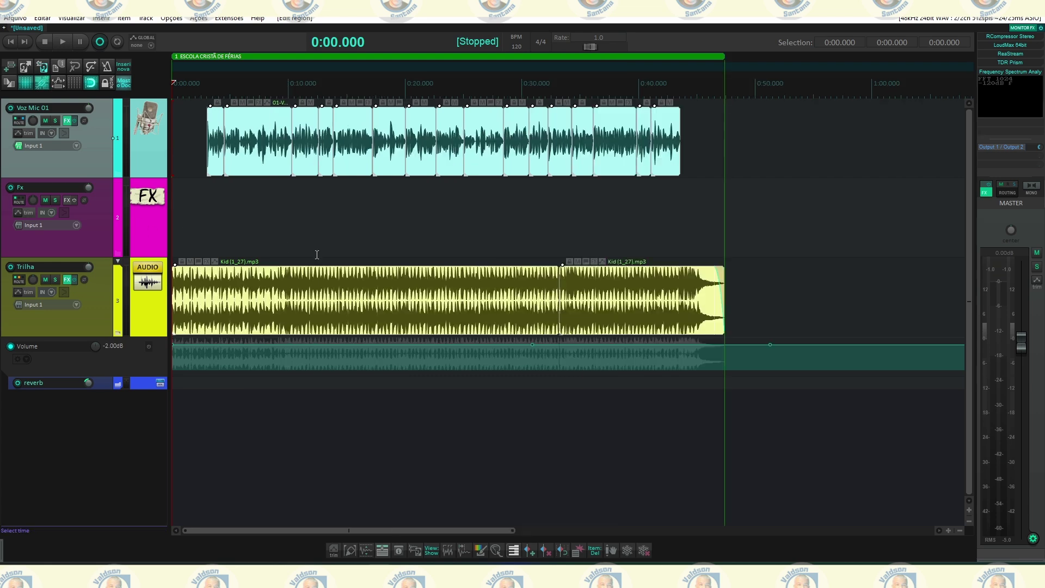
key("space")
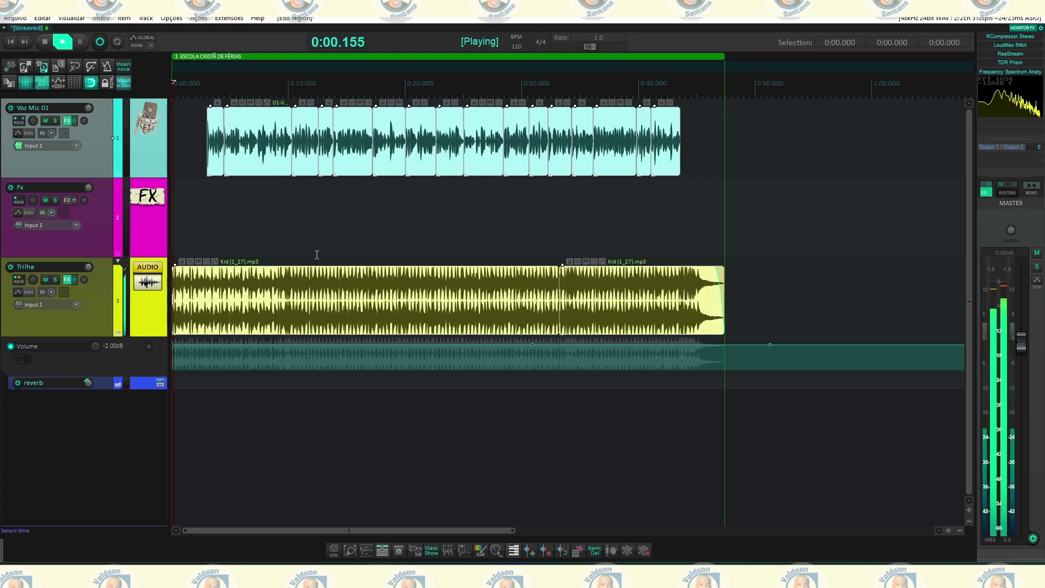
left_click(317, 255)
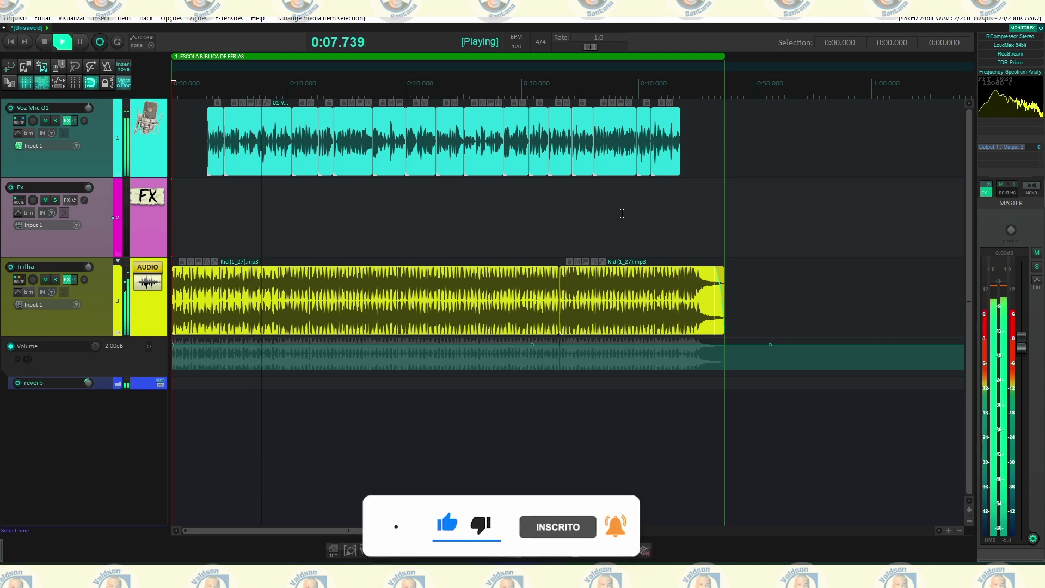
left_click(622, 82)
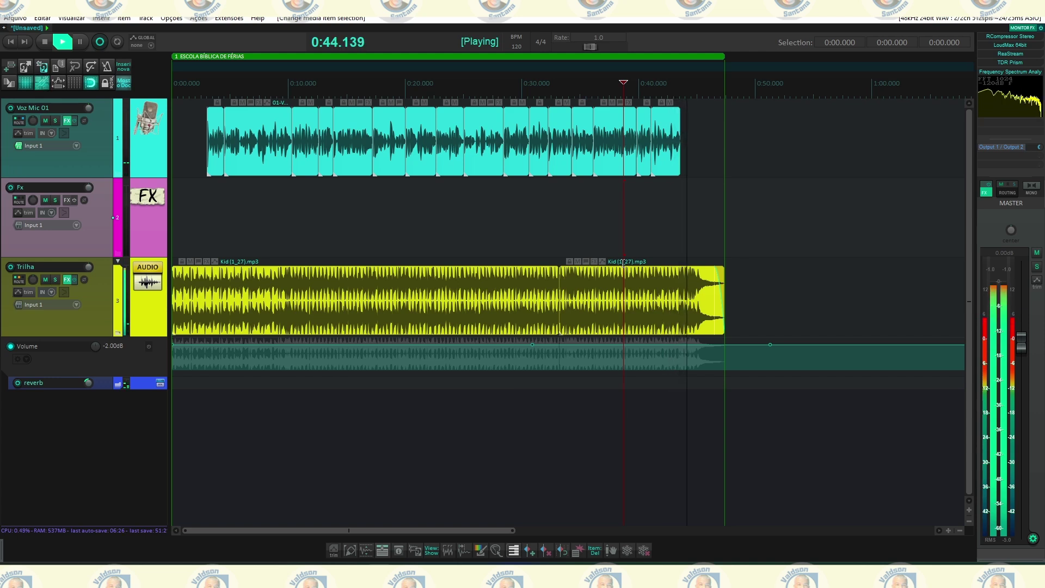
key("space")
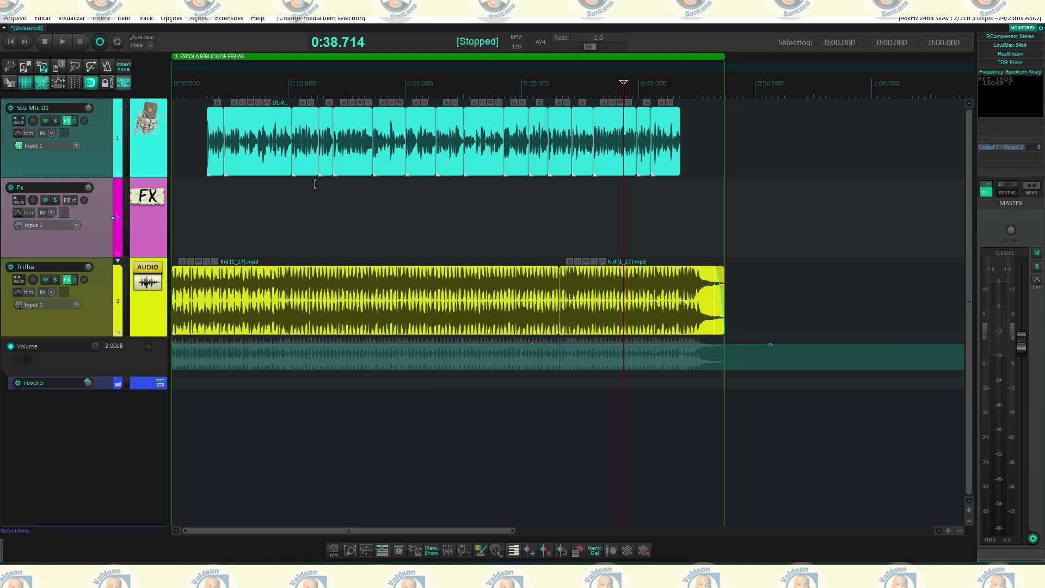
Save the project as "2024-07-07 ESCOLA BÍBLICA DE FÉRIAS" in the AUDIOS folder, copying all media into its own project subdirectory.
left_click(15, 18)
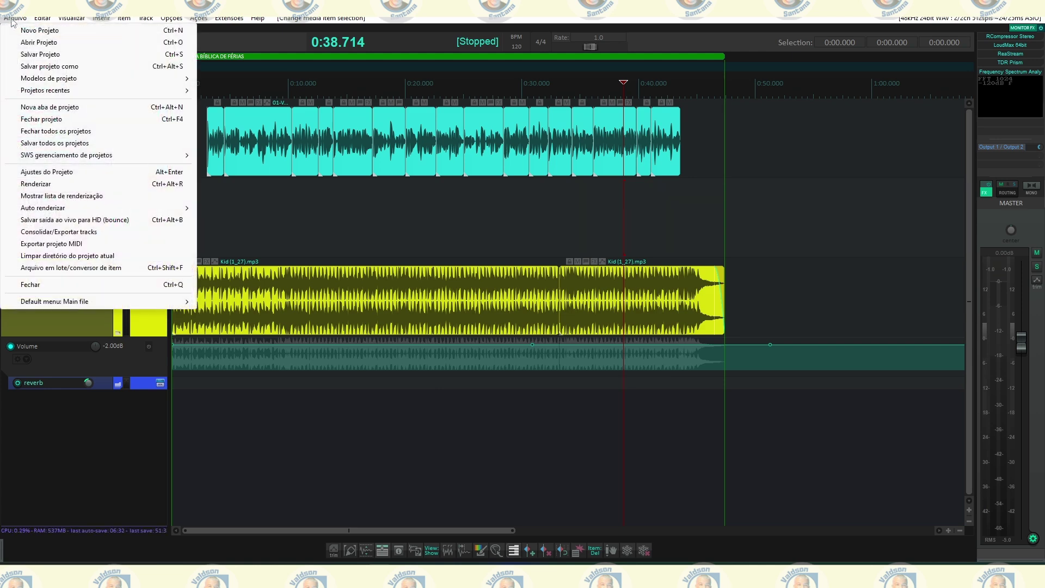
left_click(24, 55)
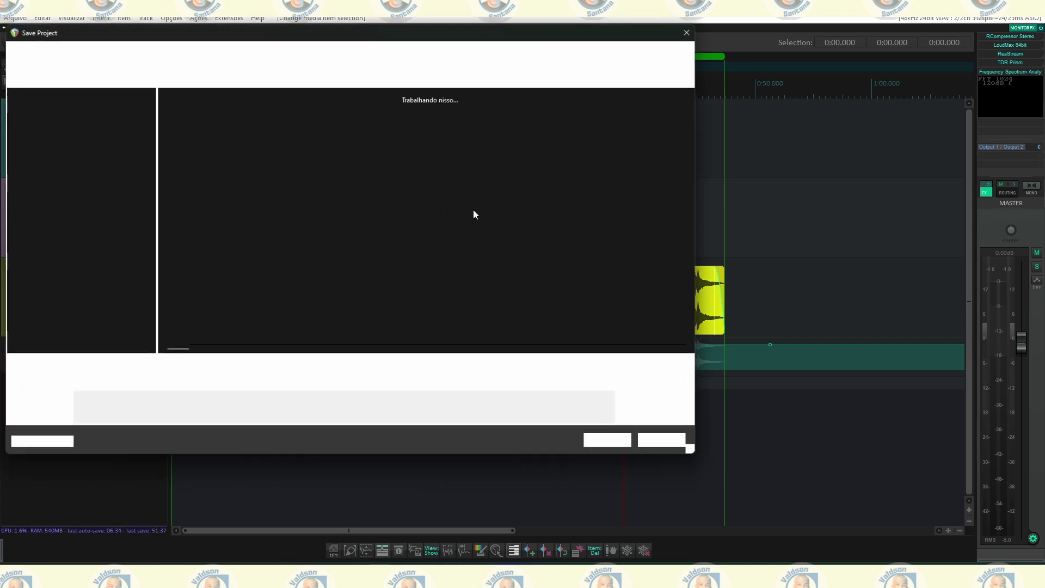
type("2024-07-07 ESCOLA BIBLICA DE FÉRIAS")
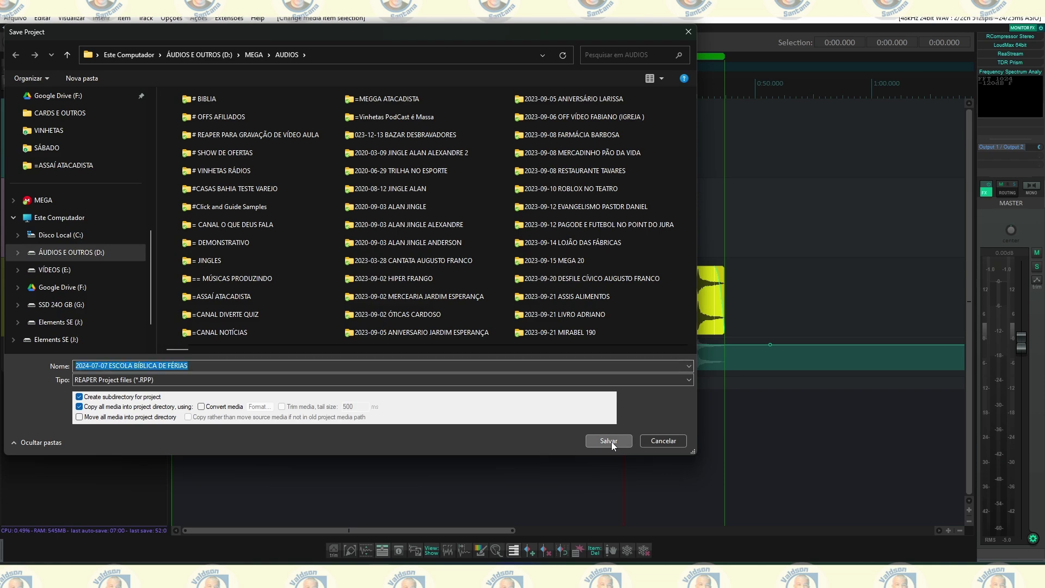
left_click(608, 441)
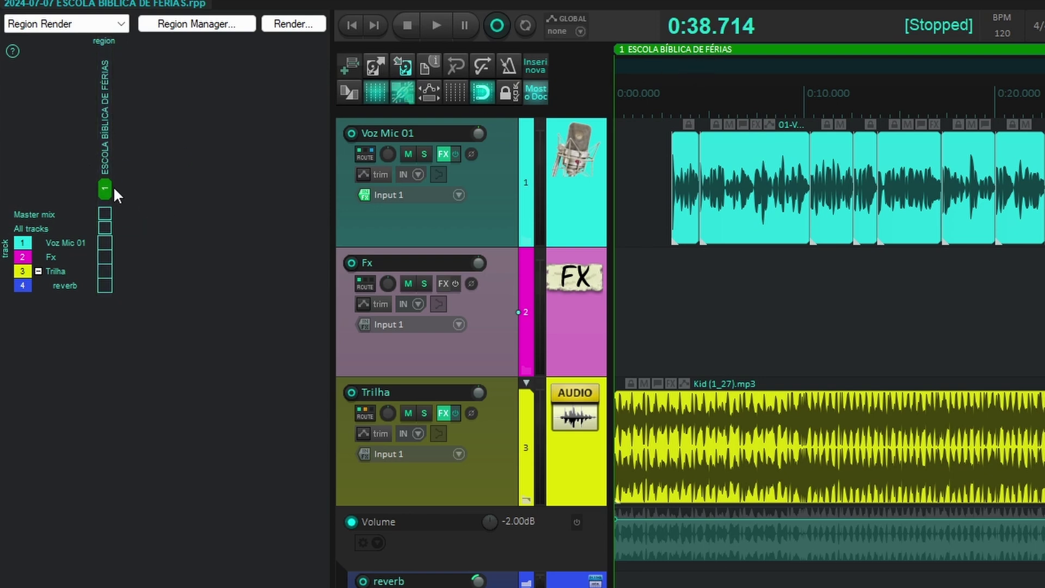
Assign the master mix to the ESCOLA BÍBLICA DE FÉRIAS region in the region render matrix and render it as a 320 kbps MP3.
left_click(104, 215)
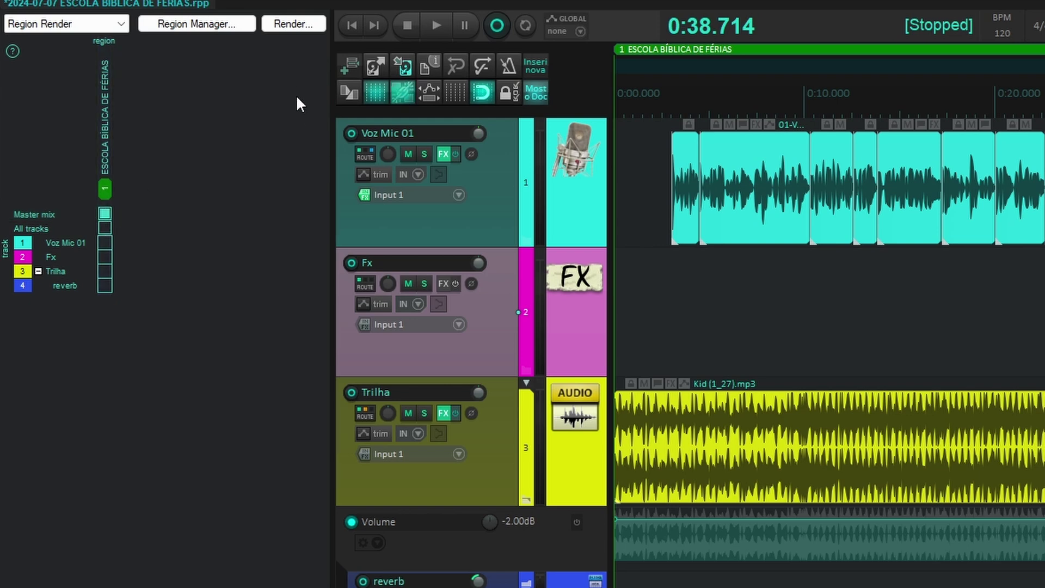
left_click(296, 24)
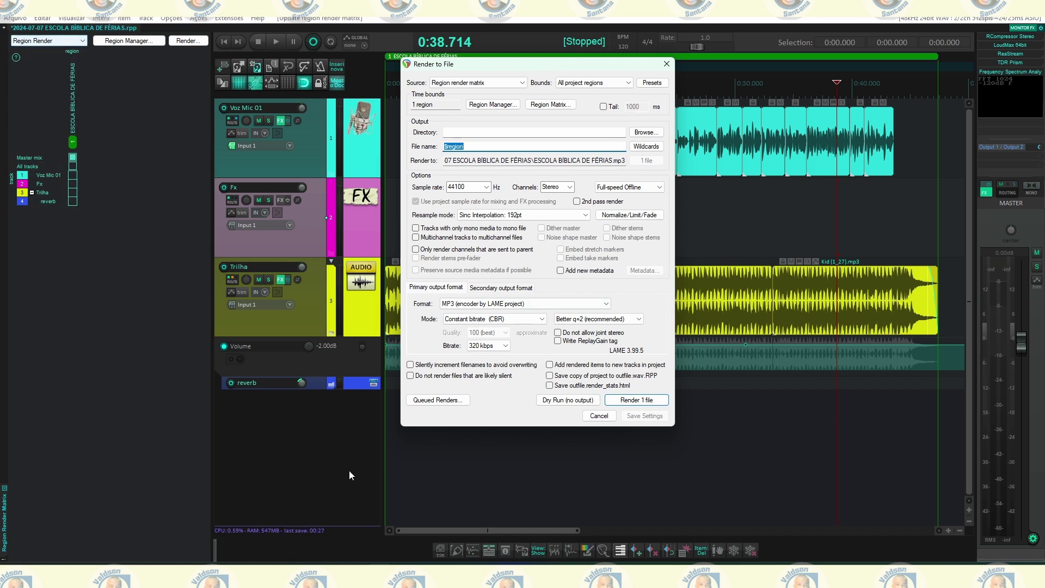
left_click(506, 552)
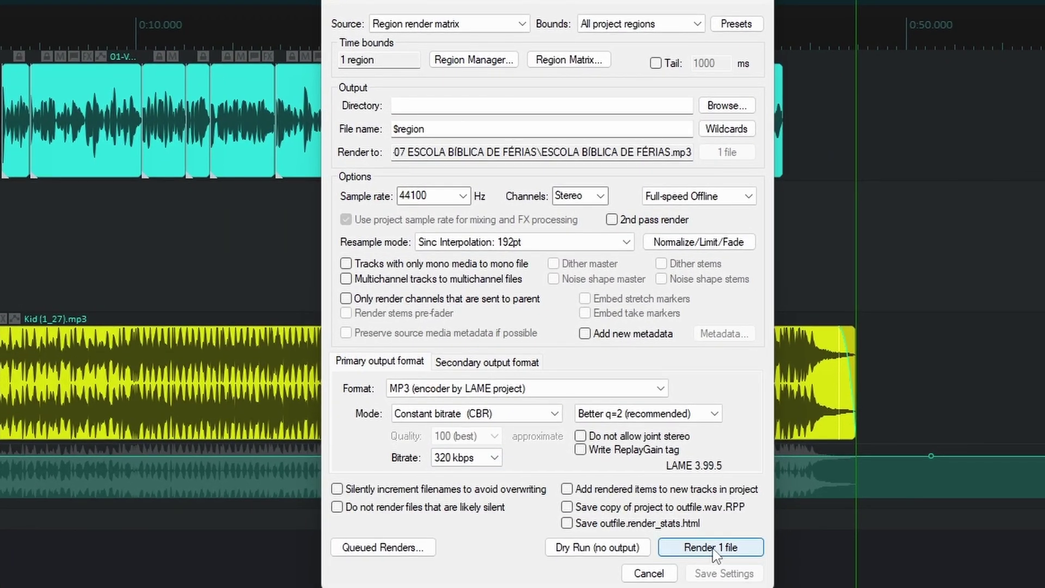
left_click(625, 239)
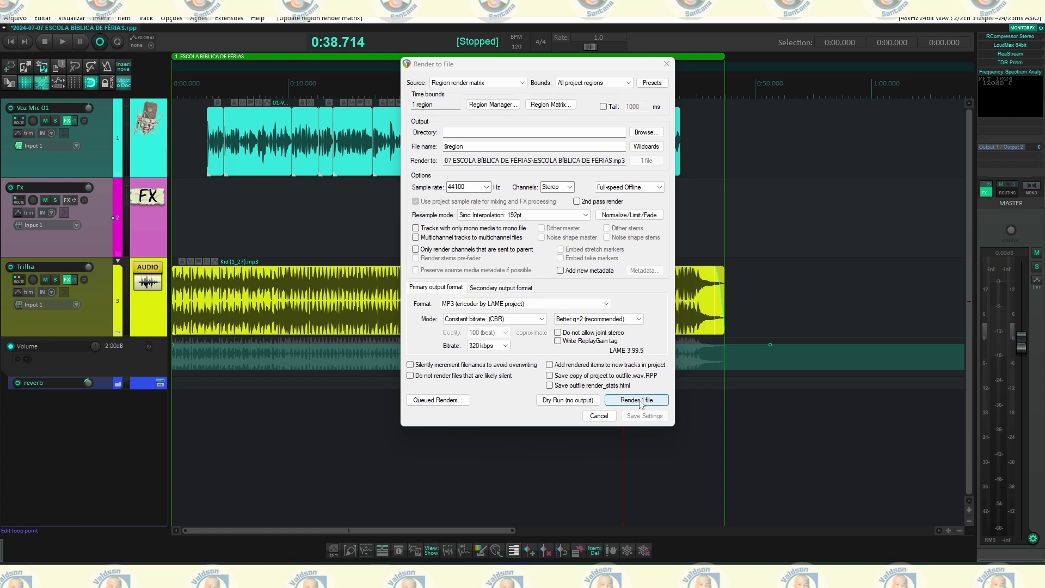
left_click(637, 403)
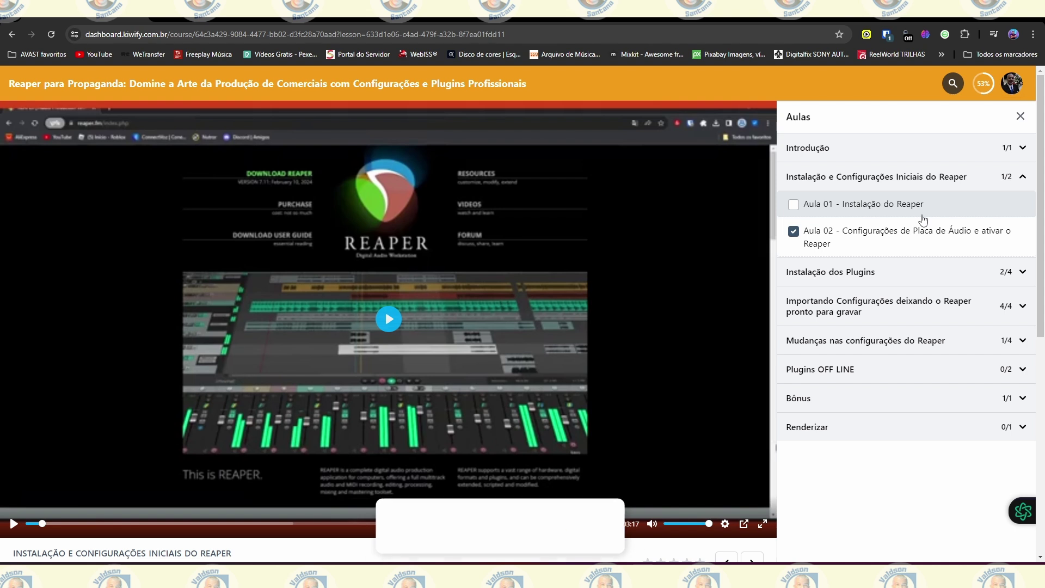
Open "Aula 01 - Instalação do Reaper" on the Kiwify course page and pause its video.
left_click(936, 209)
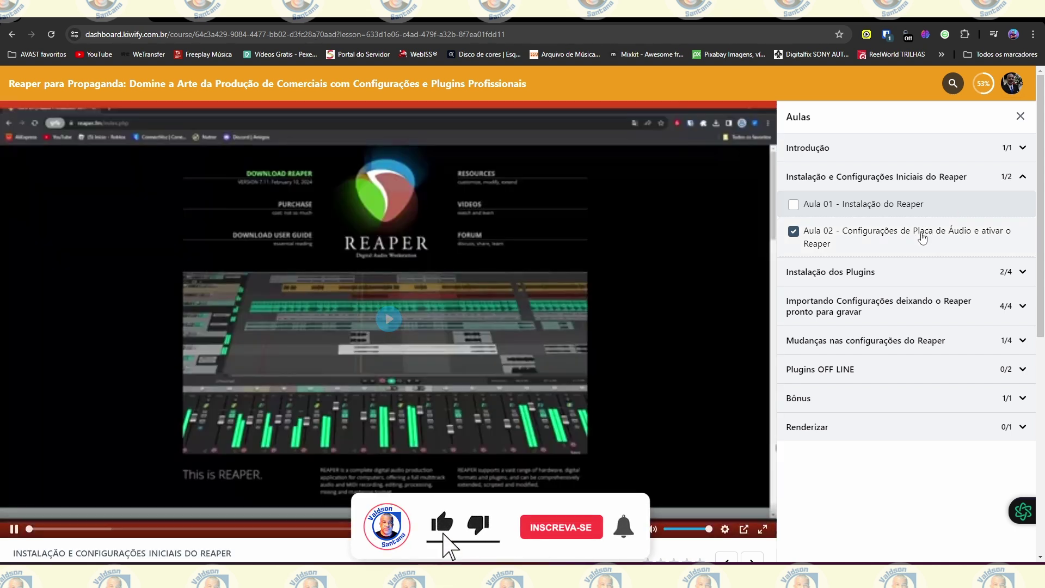
left_click(14, 524)
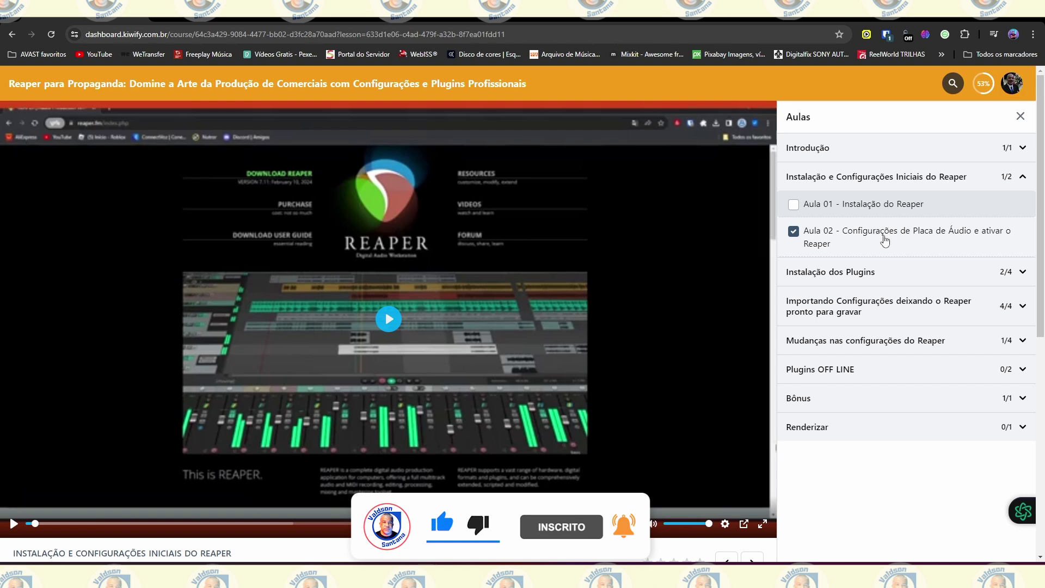
scroll(925, 249, "down", 1)
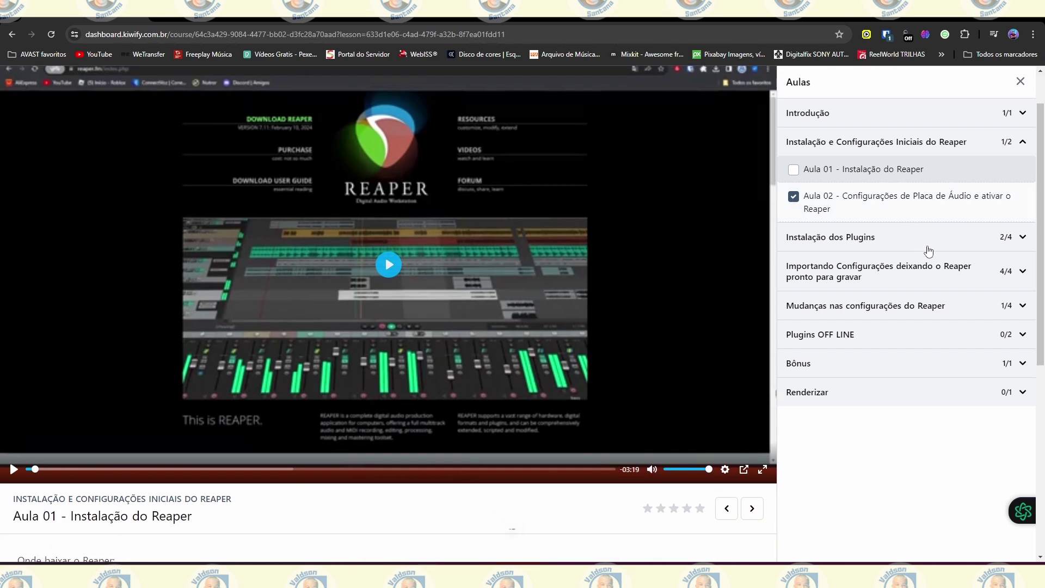
Expand the "Instalação dos Plugins" module and look over its lessons and the description of lesson 01.
left_click(1023, 241)
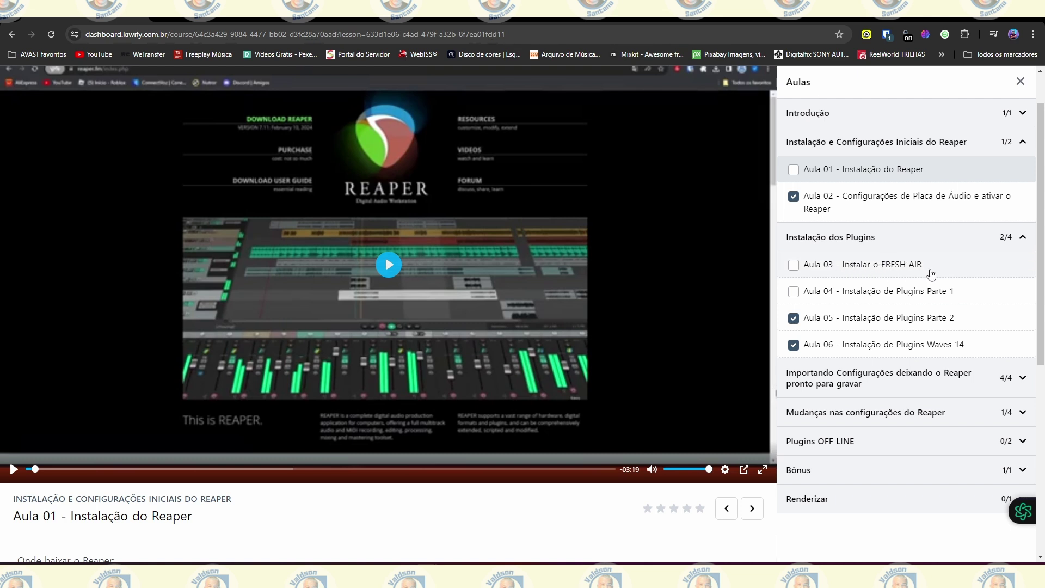
scroll(915, 303, "down", 1)
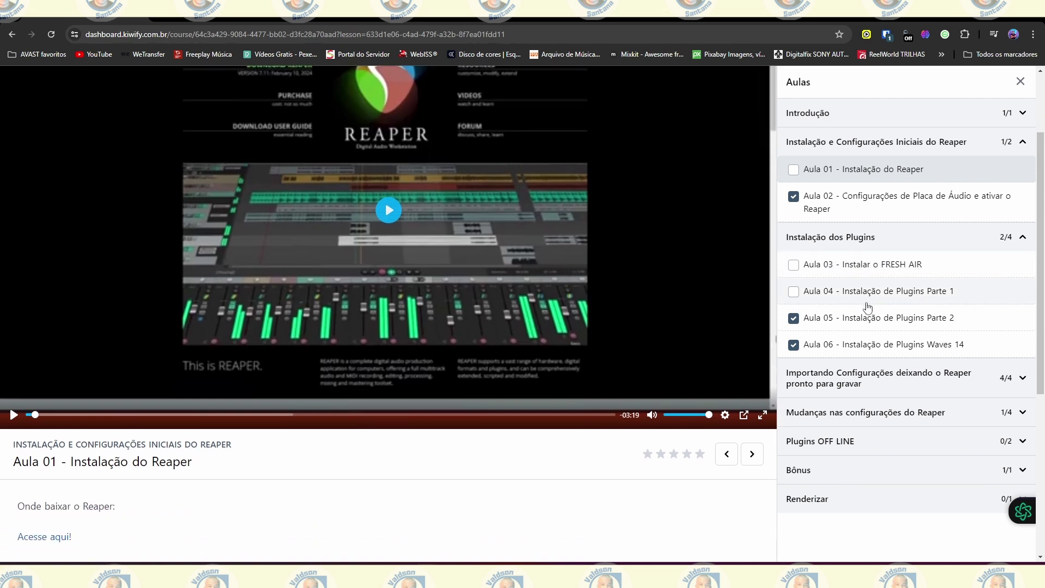
scroll(868, 306, "up", 1)
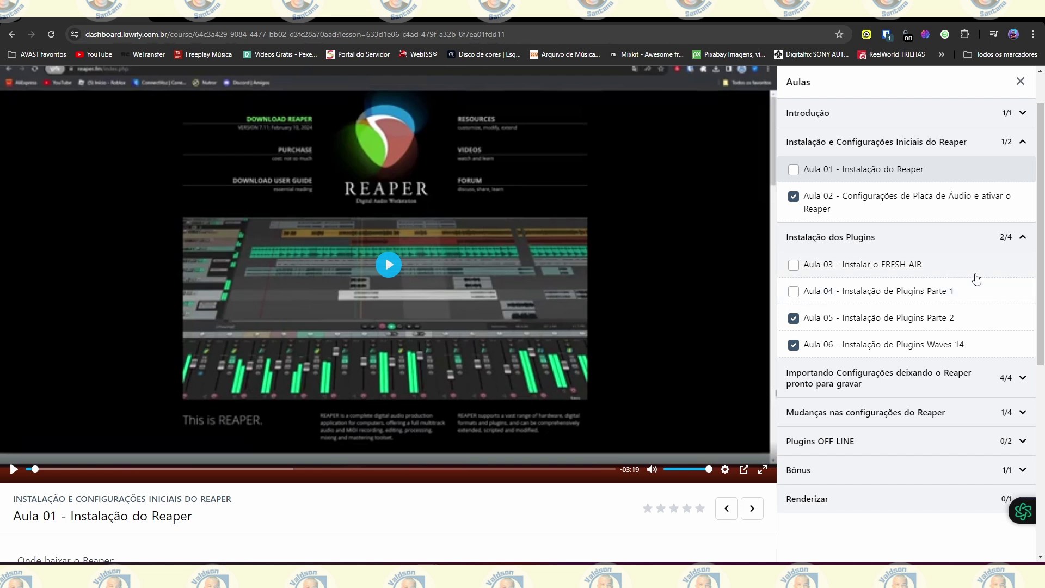
scroll(977, 279, "down", 1)
scroll(947, 288, "up", 2)
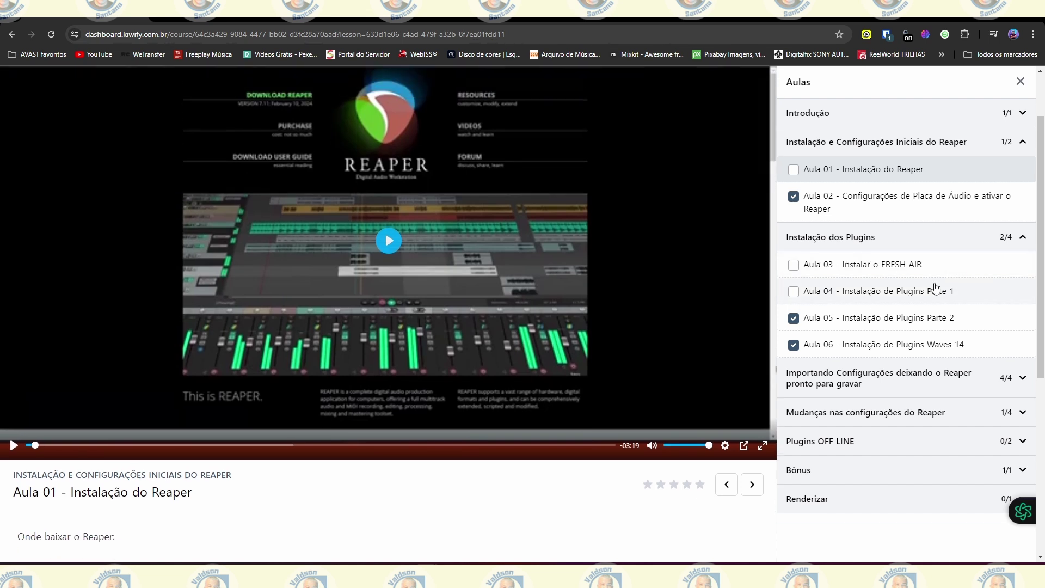
scroll(949, 415, "down", 1)
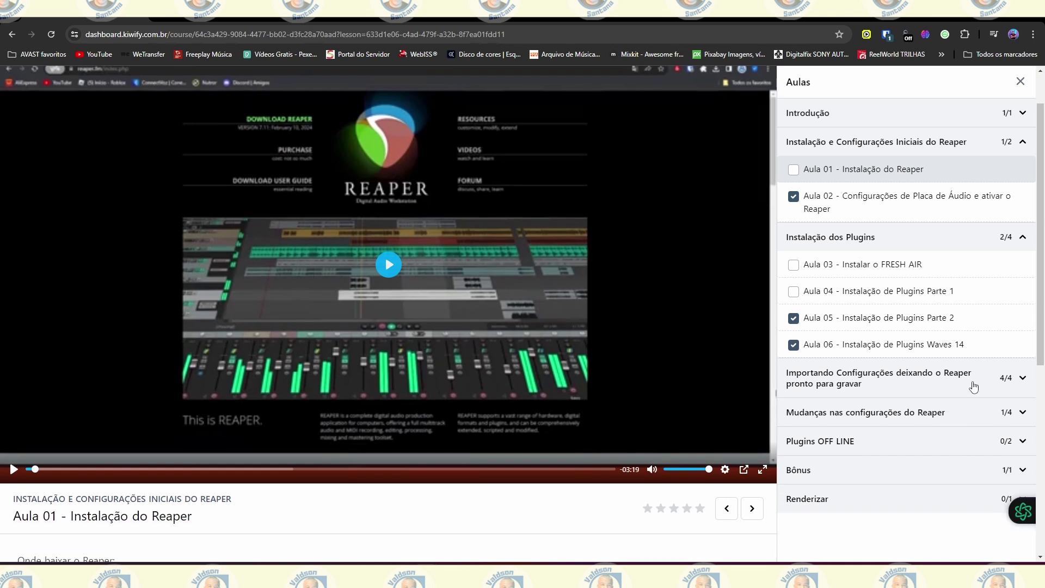
Expand the module "Importando Configurações deixando o Reaper pronto para gravar" and look through its lessons.
left_click(973, 386)
scroll(974, 390, "down", 1)
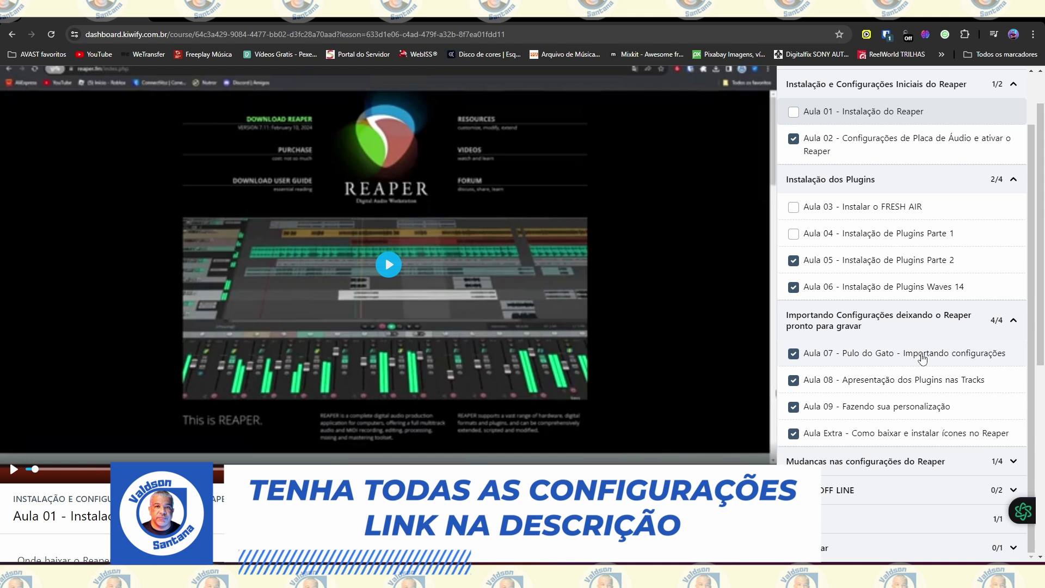
scroll(922, 358, "down", 1)
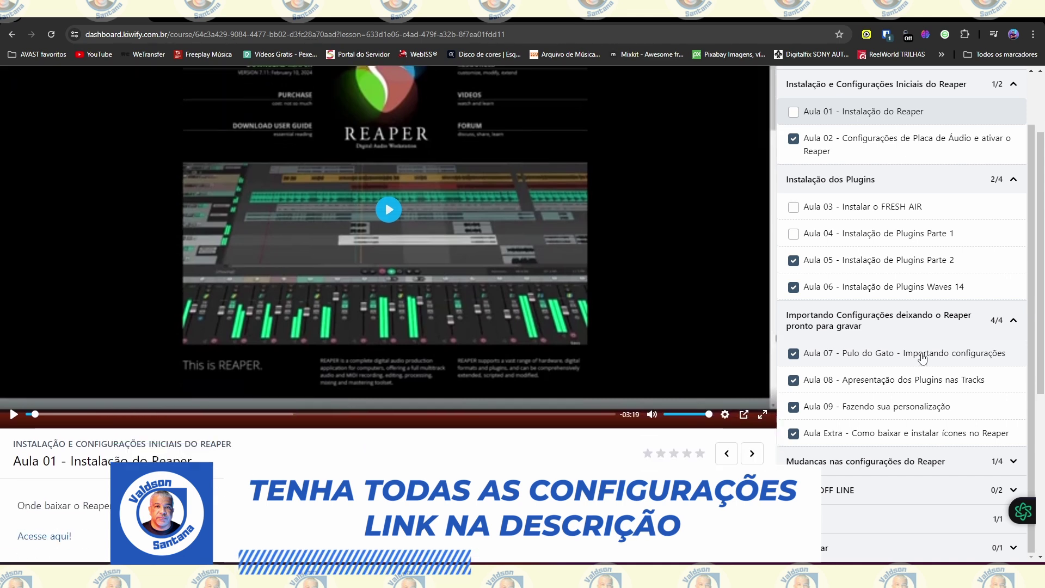
scroll(1031, 355, "up", 2)
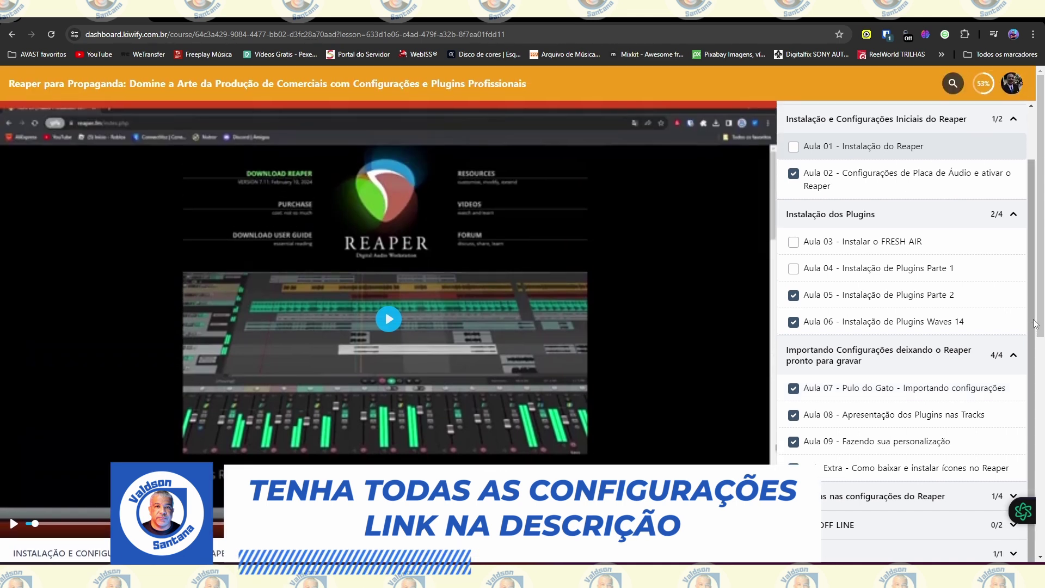
scroll(1041, 364, "down", 2)
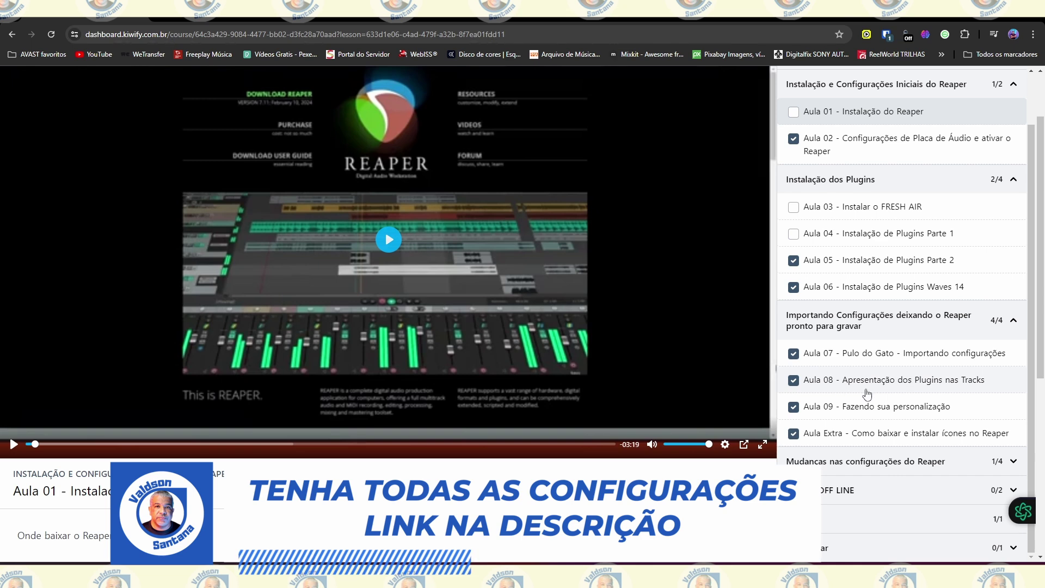
Expand the "Mudanças nas configurações do Reaper" module and look through its lessons.
scroll(804, 393, "down", 2)
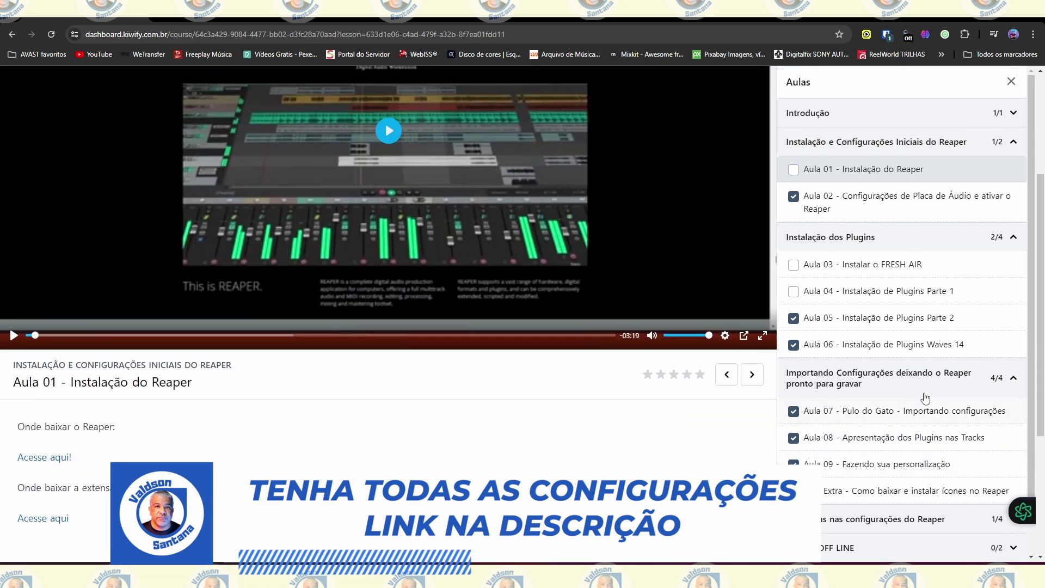
scroll(895, 430, "up", 3)
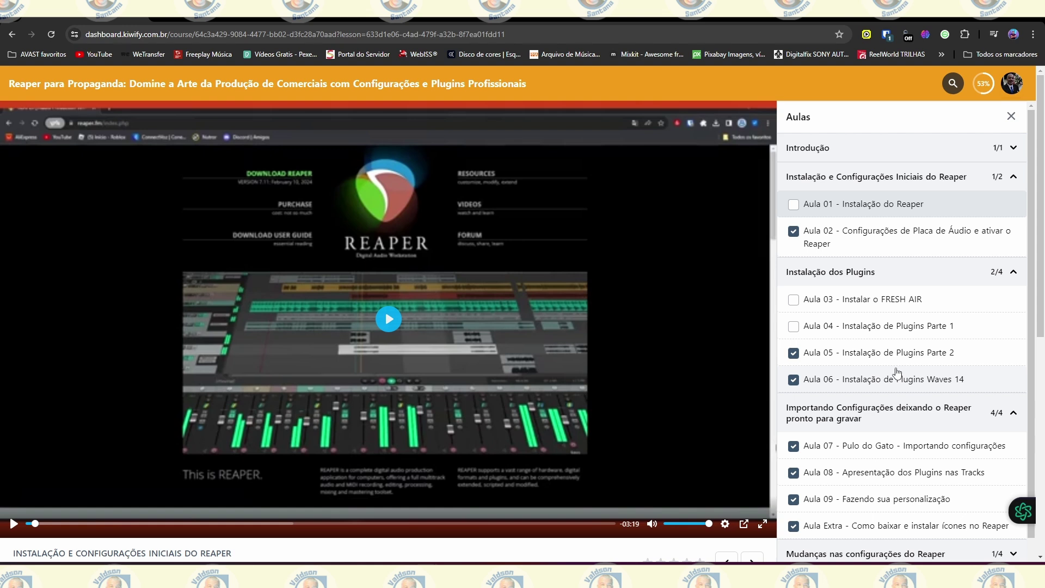
scroll(901, 391, "down", 1)
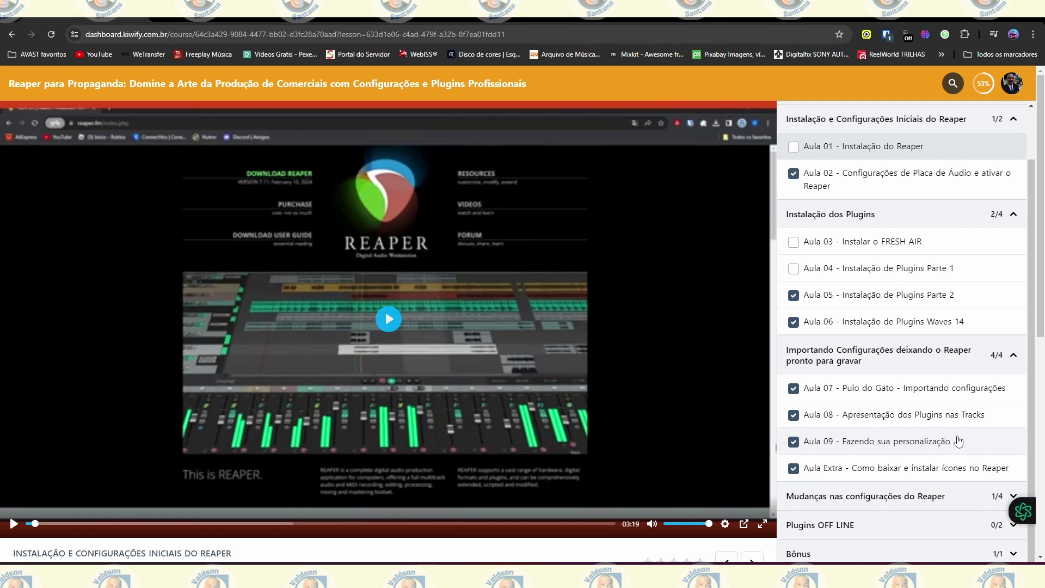
scroll(958, 435, "down", 1)
left_click_drag(922, 461, 927, 461)
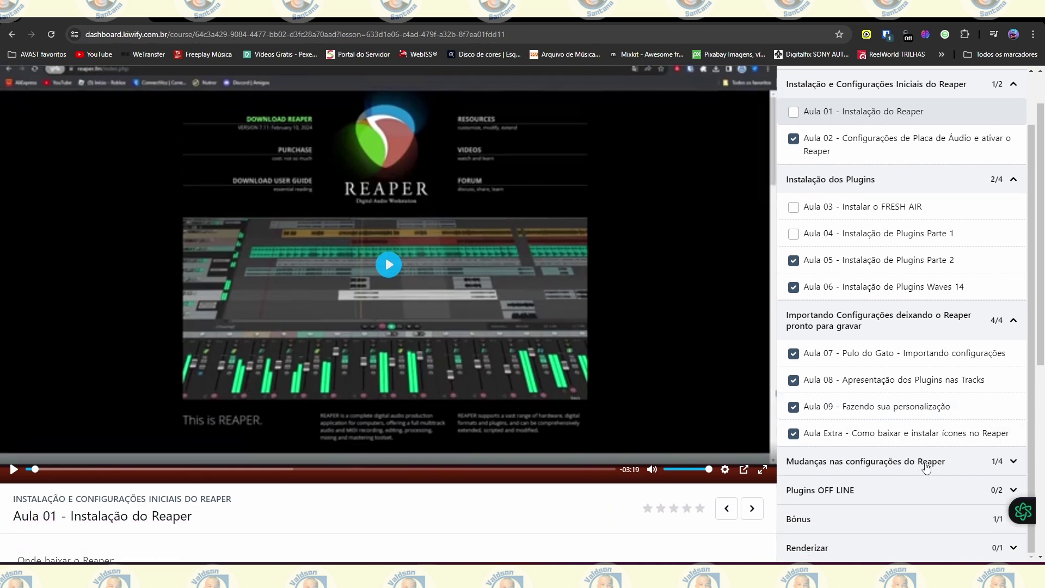
scroll(975, 456, "down", 1)
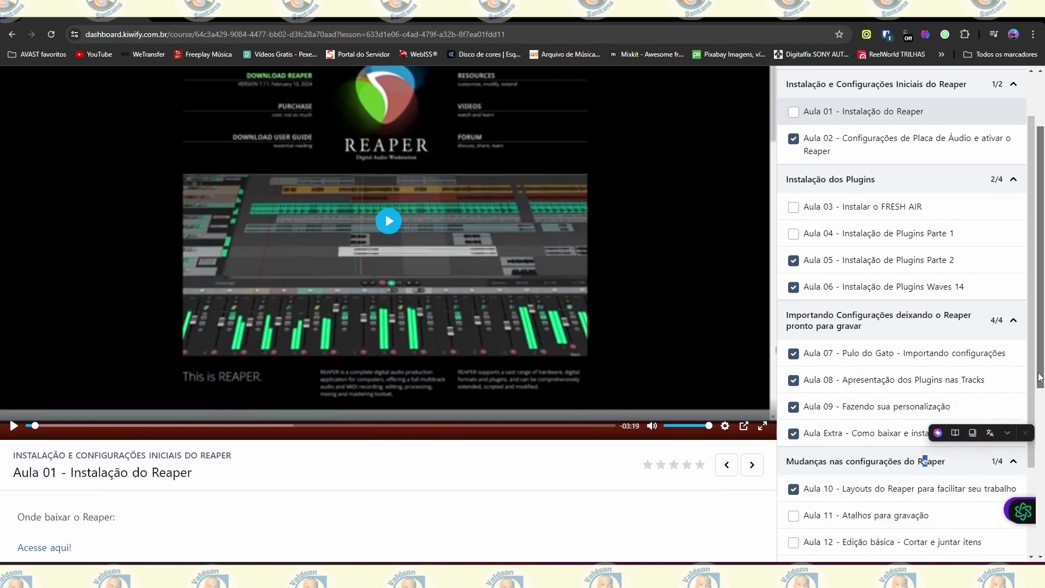
scroll(979, 457, "down", 2)
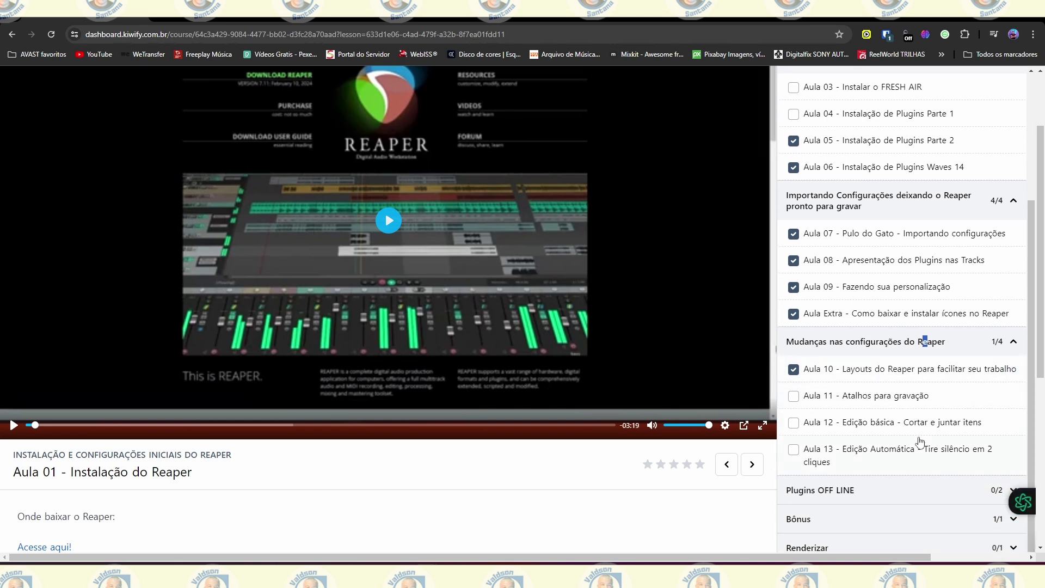
Expand the "Plugins OFF LINE" and "Bônus" modules and look over their lessons.
left_click(886, 496)
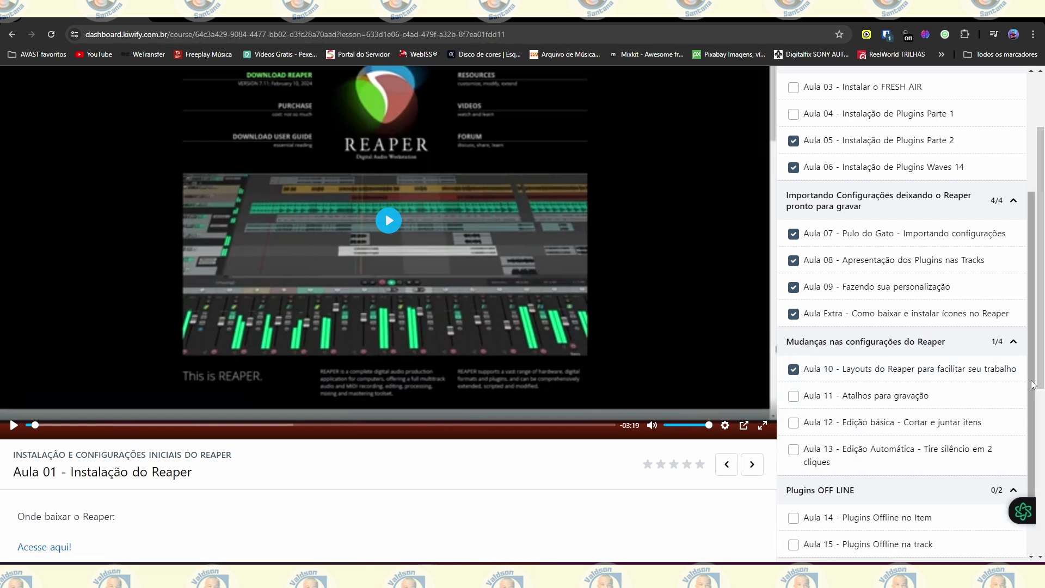
scroll(1028, 425, "down", 1)
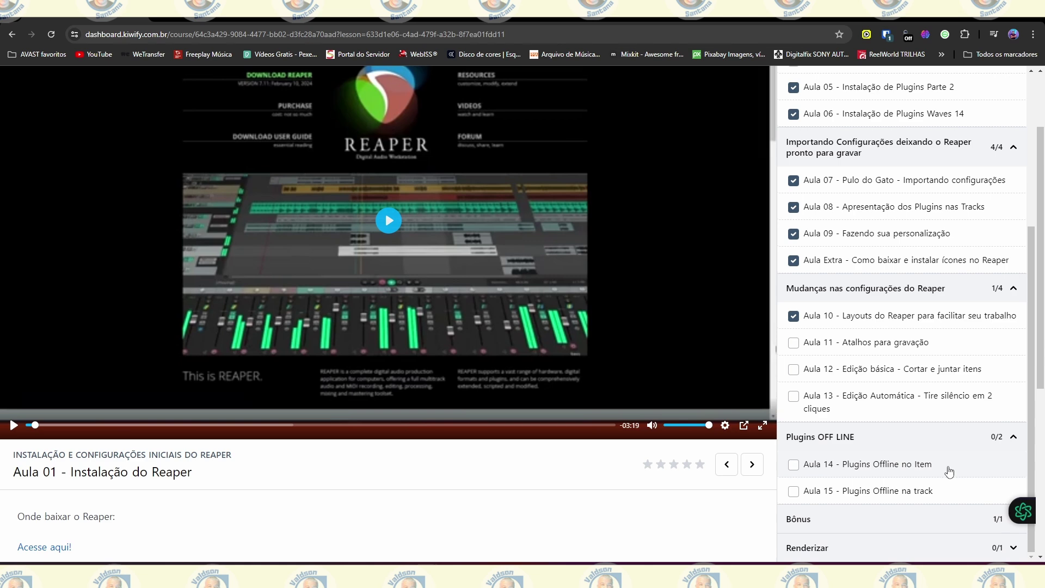
left_click(840, 522)
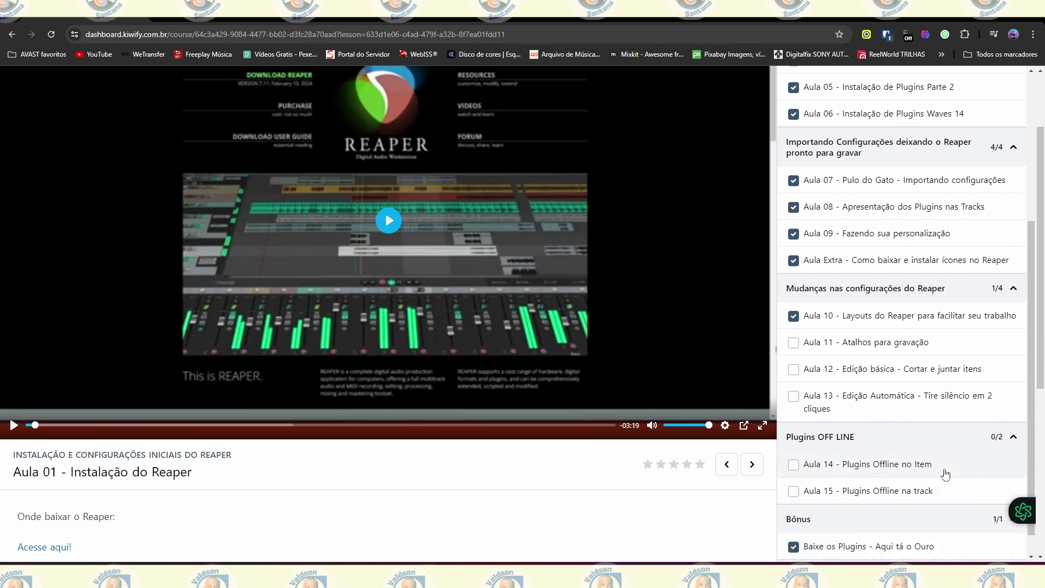
scroll(945, 472, "down", 1)
scroll(946, 472, "down", 2)
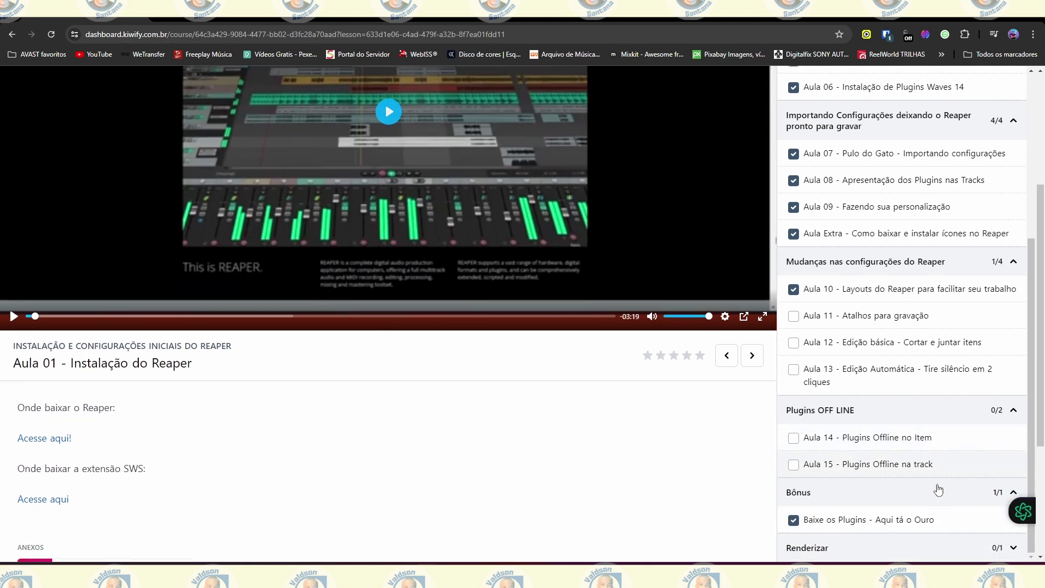
Open the bonus lesson "Baixe os Plugins - Aqui tá o Ouro", briefly play its video and pause it.
left_click(888, 521)
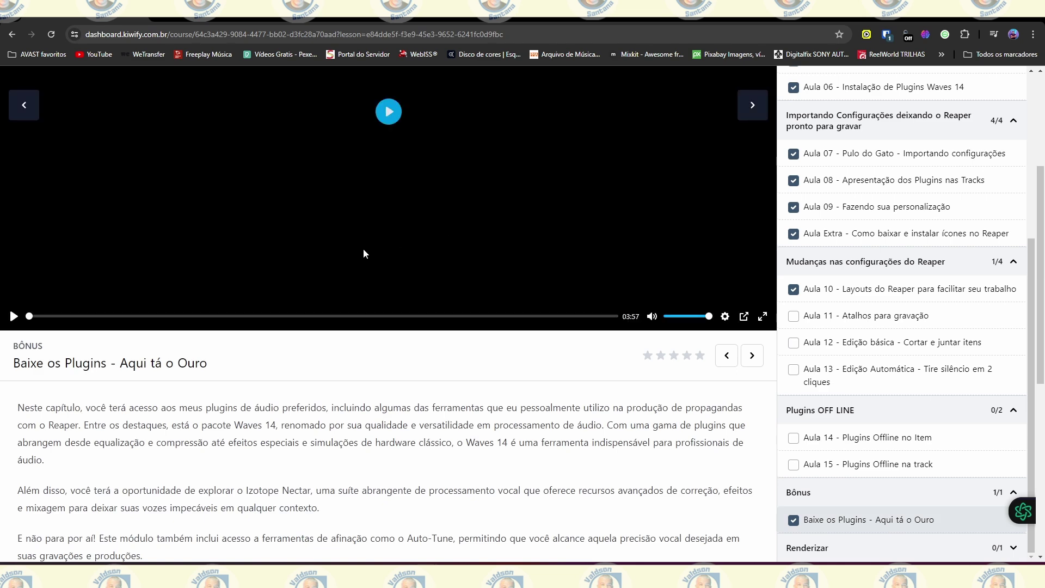
left_click(106, 310)
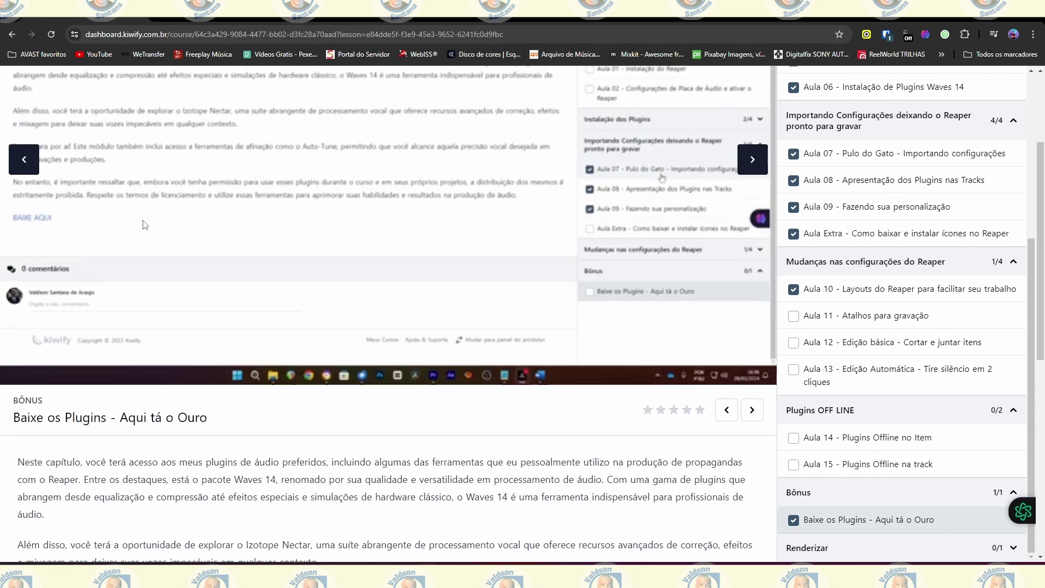
left_click(268, 236)
Review the bonus lesson's description and its plugin, Free Download Manager and Winrar download links, then return to the start of the page.
scroll(314, 330, "down", 7)
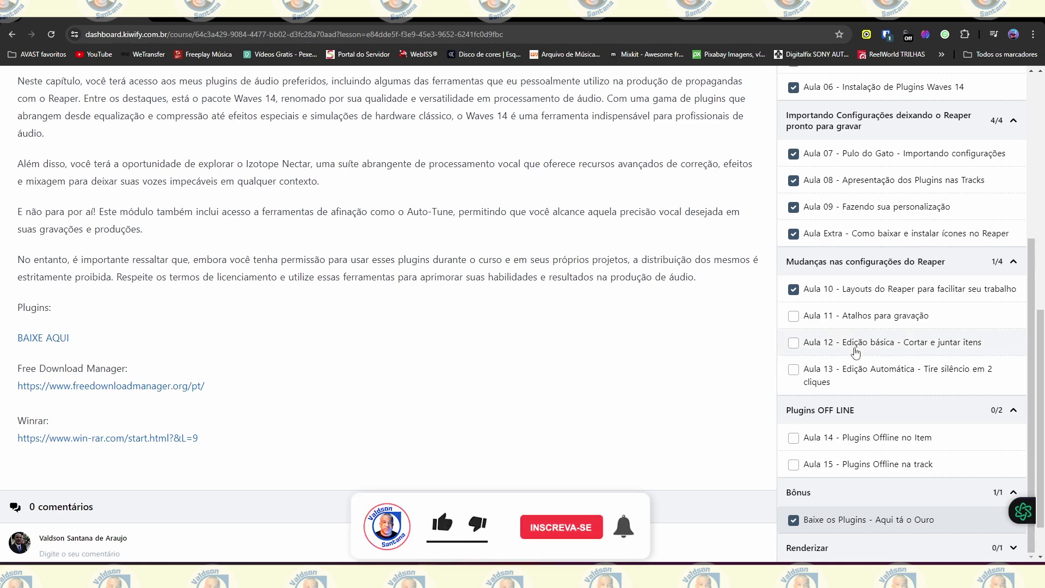
scroll(852, 321, "up", 5)
scroll(514, 242, "up", 4)
scroll(514, 242, "up", 2)
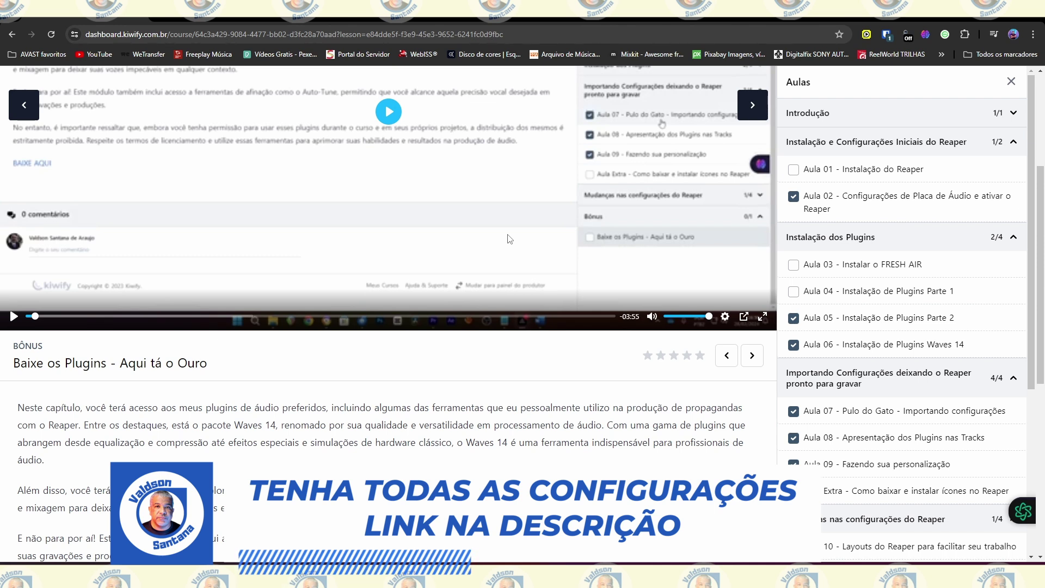
scroll(495, 239, "up", 4)
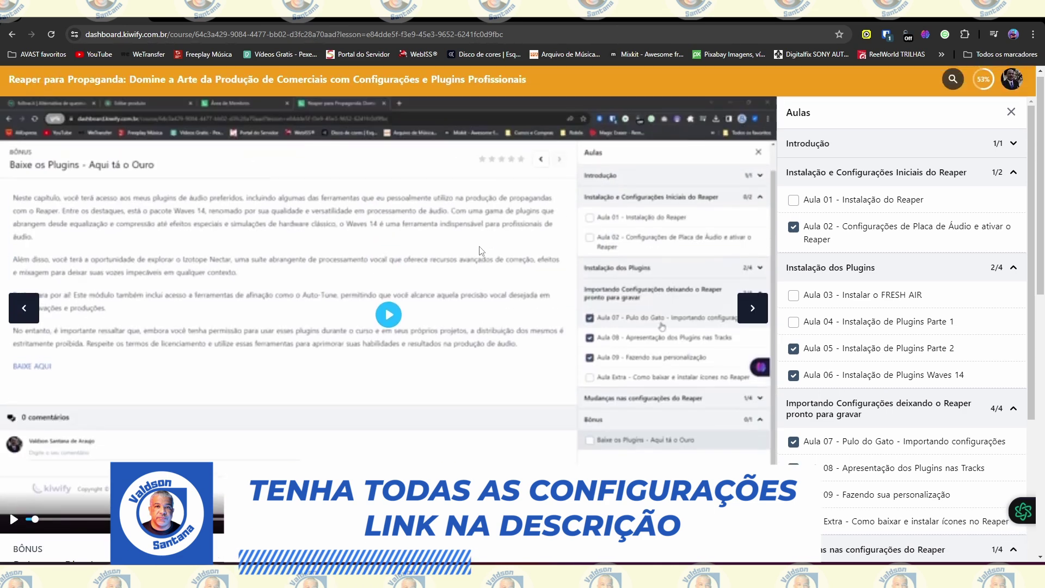